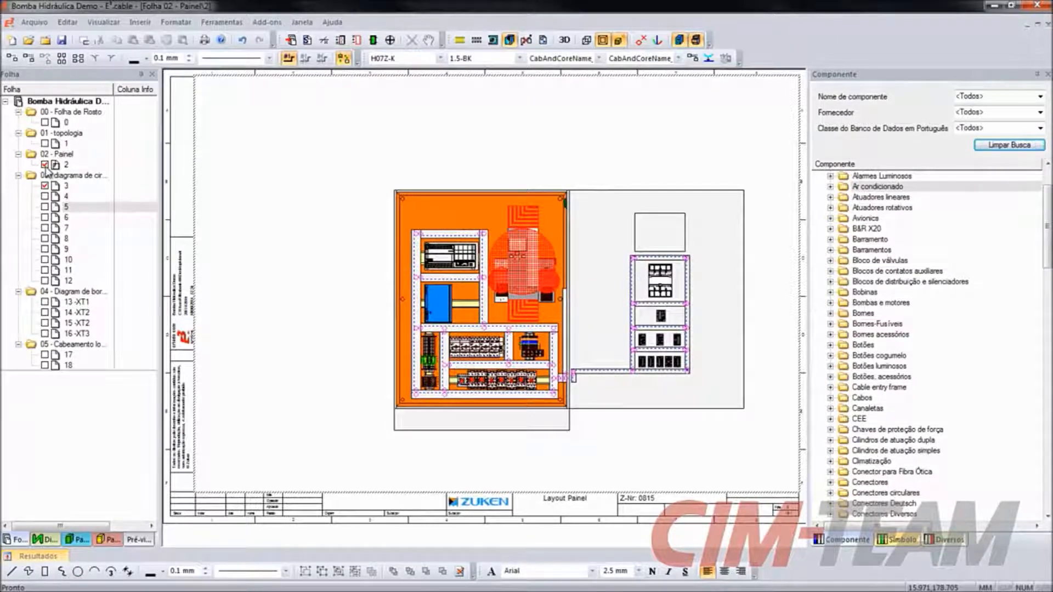
# - Open sheet 3 of the circuit diagrams and set its Nome (1) property to "Diagrama Força 1"
pyautogui.doubleClick(67, 186)
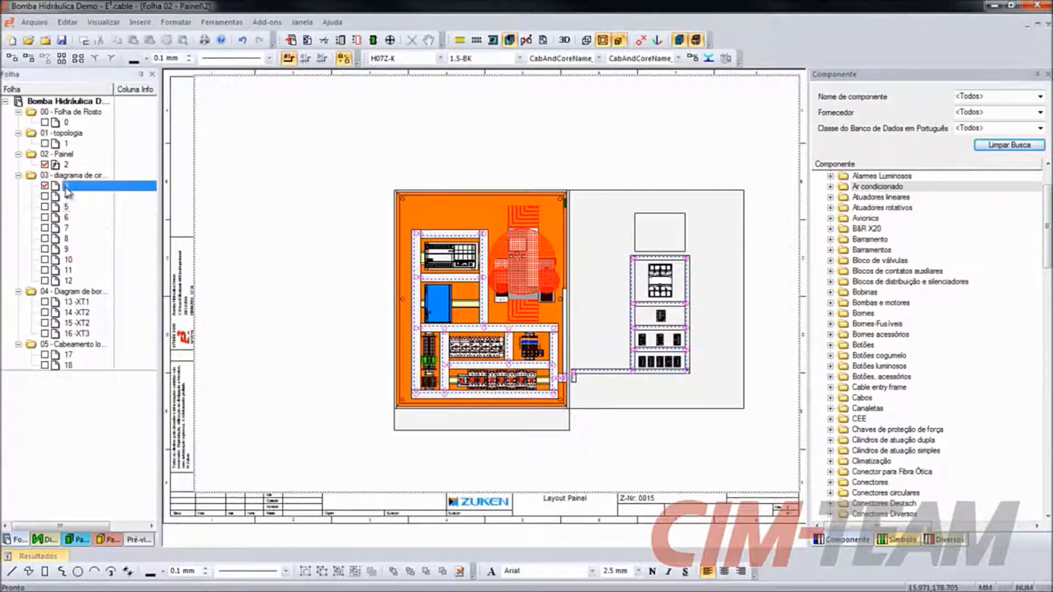
pyautogui.rightClick(66, 190)
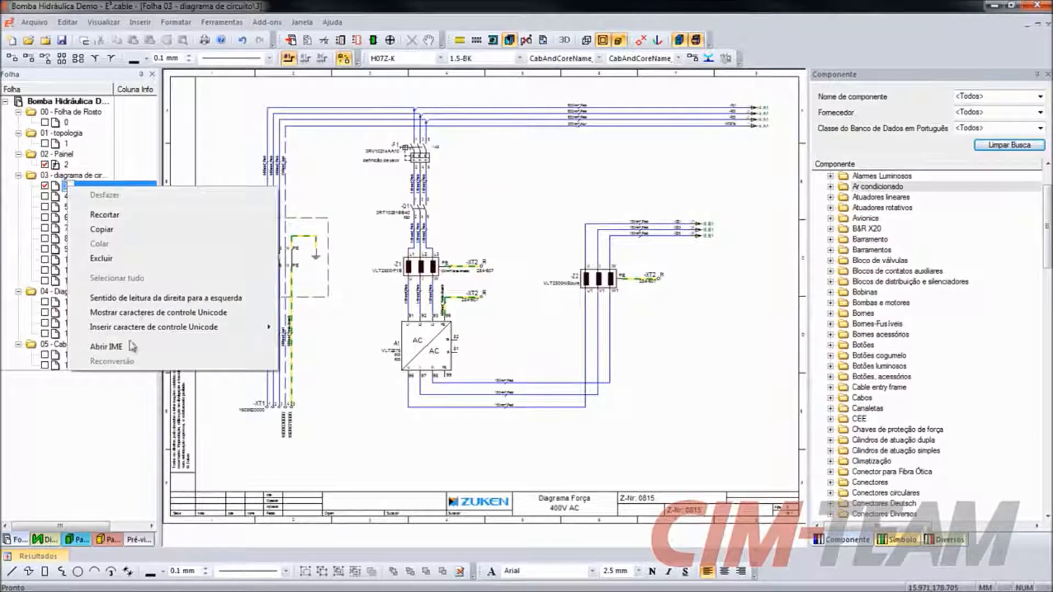
pyautogui.click(52, 187)
pyautogui.rightClick(52, 185)
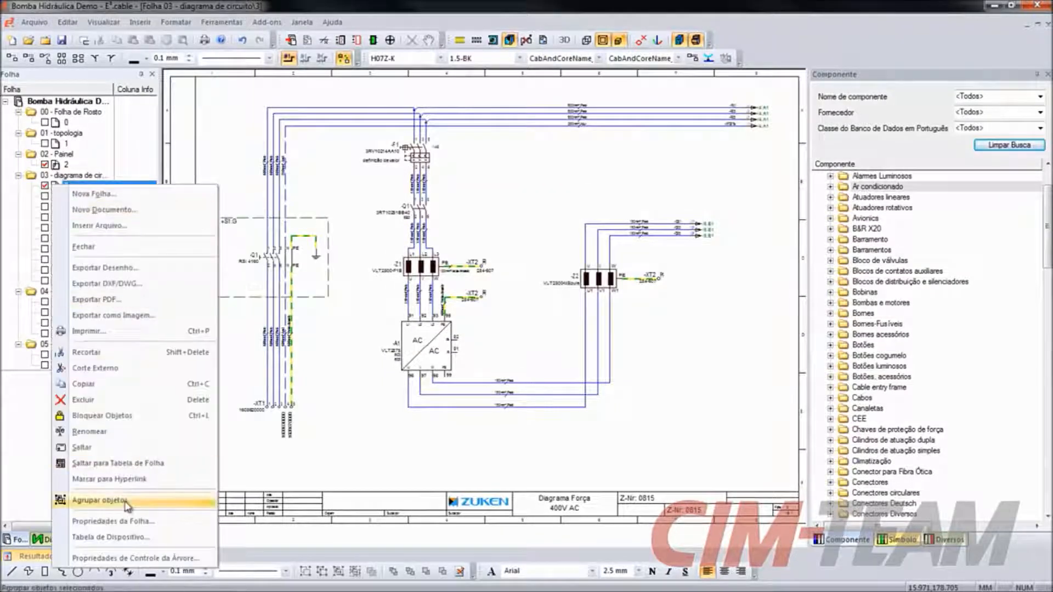
pyautogui.click(126, 521)
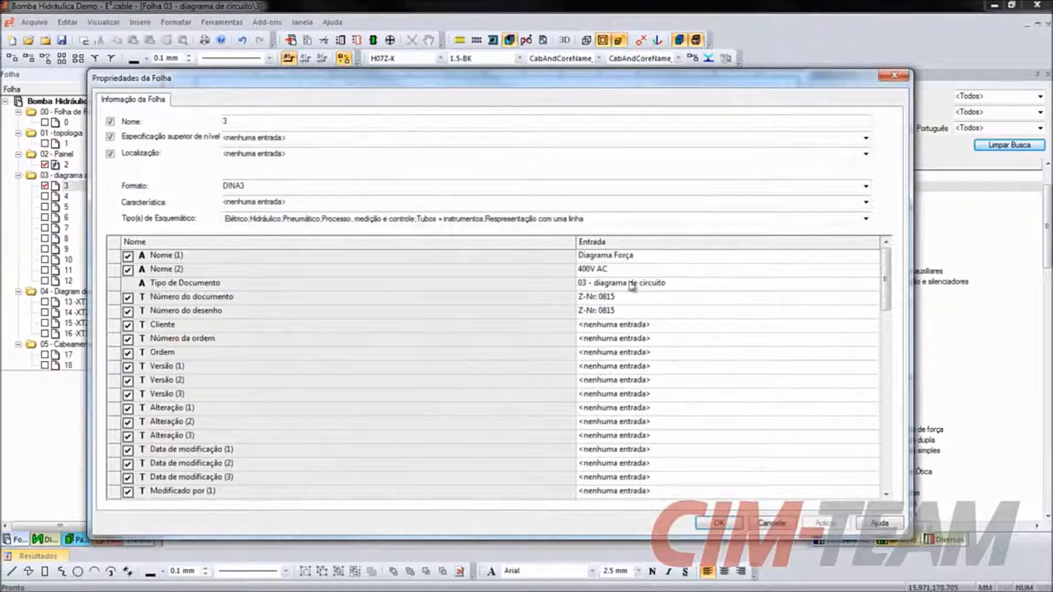
pyautogui.click(645, 258)
pyautogui.write('1')
pyautogui.click(719, 523)
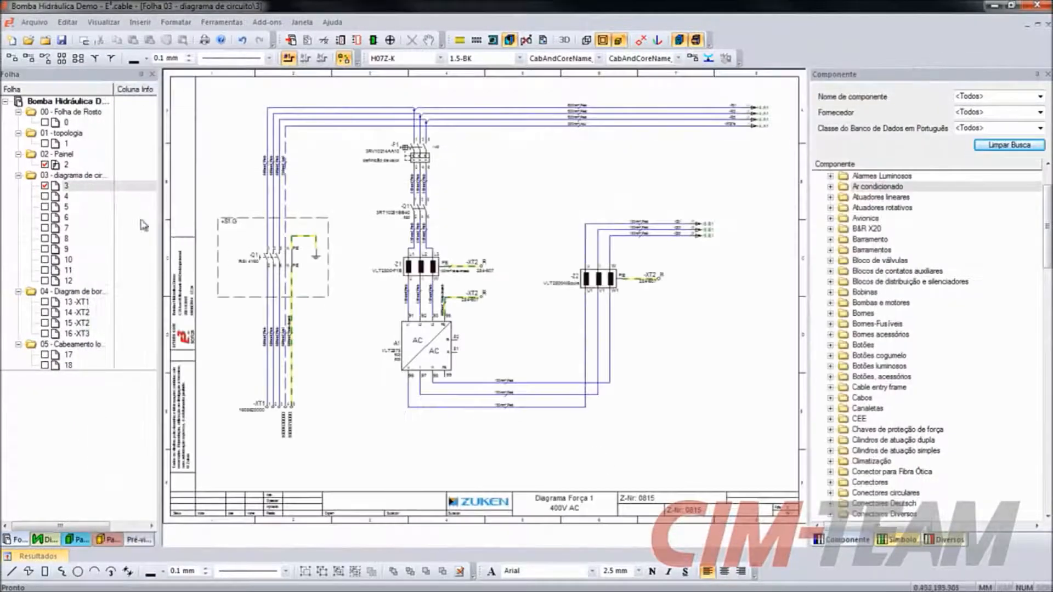
# - Set the Nome (1) property of sheets 3 through 7 together to "Diagrama de força"
pyautogui.keyDown('shift'); pyautogui.click(76, 228); pyautogui.keyUp('shift')
pyautogui.rightClick(75, 230)
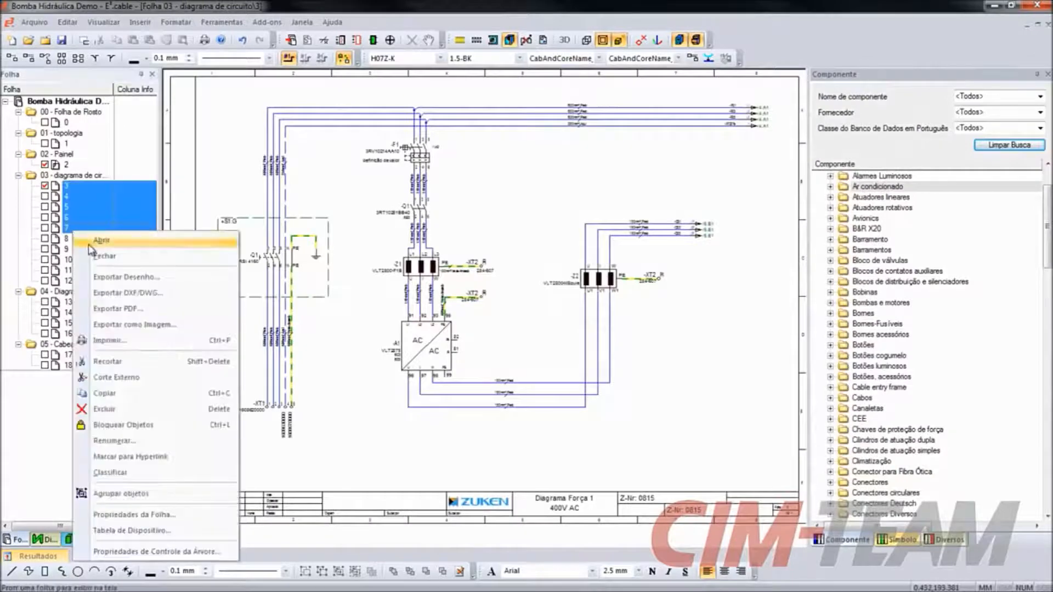
pyautogui.click(131, 514)
pyautogui.click(620, 258)
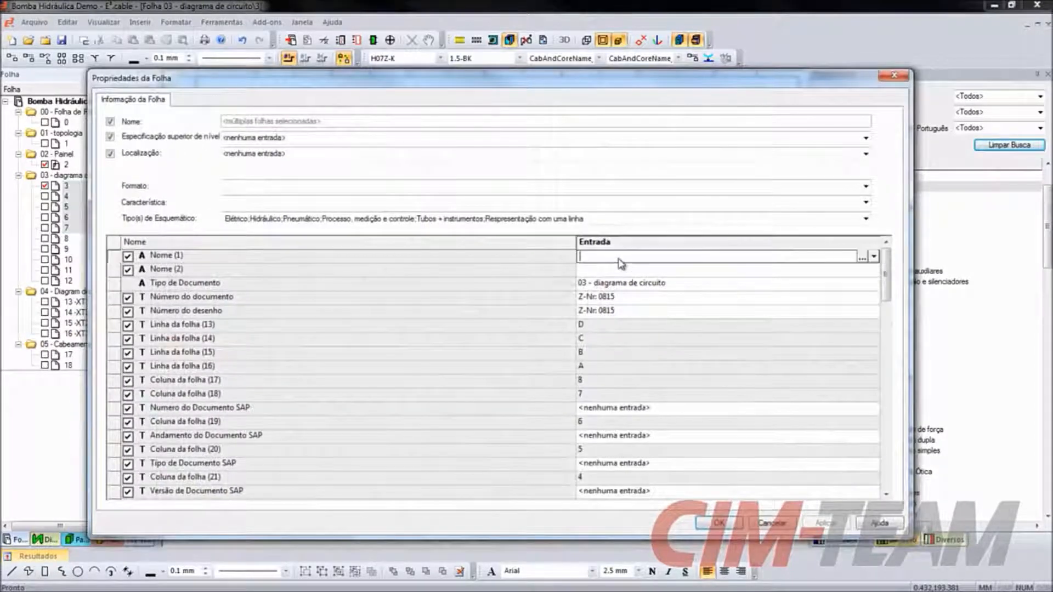
pyautogui.write('Diagrama de força')
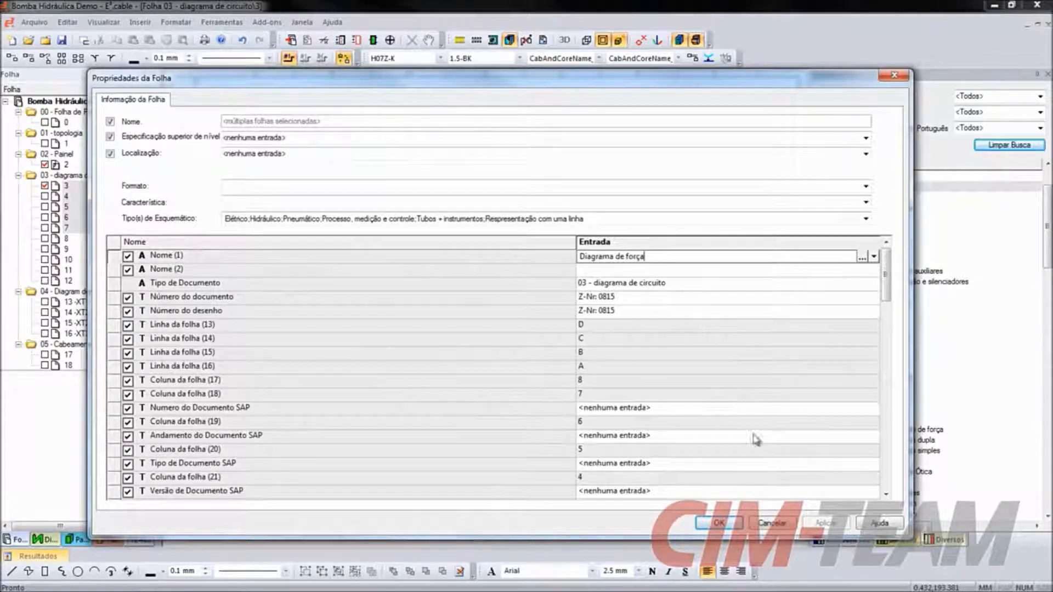
pyautogui.click(719, 523)
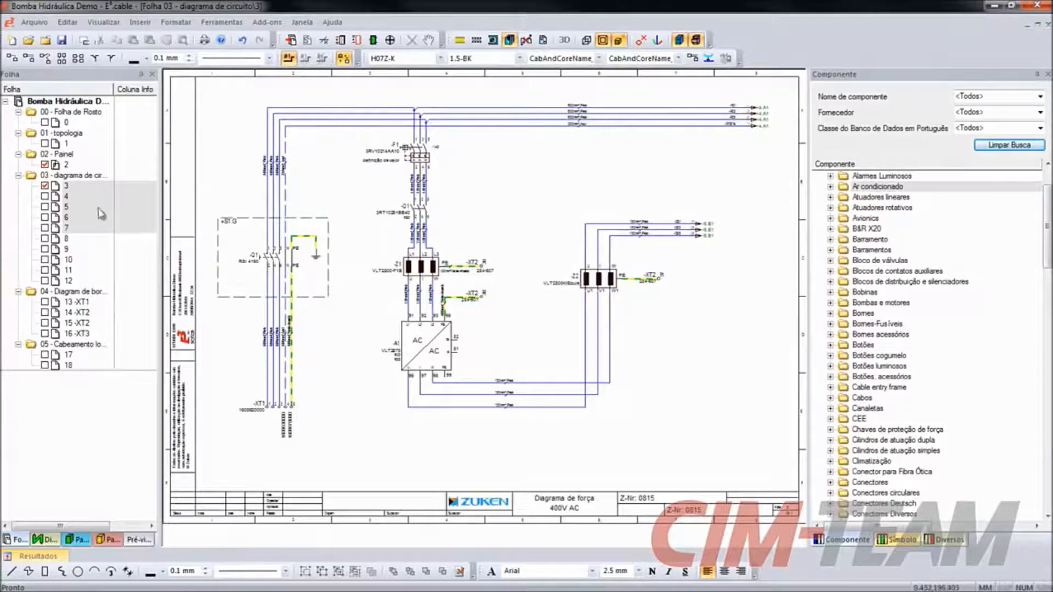
# - Open sheet 5 and review the schematic type options in its sheet properties without changing them
pyautogui.rightClick(74, 193)
pyautogui.doubleClick(66, 208)
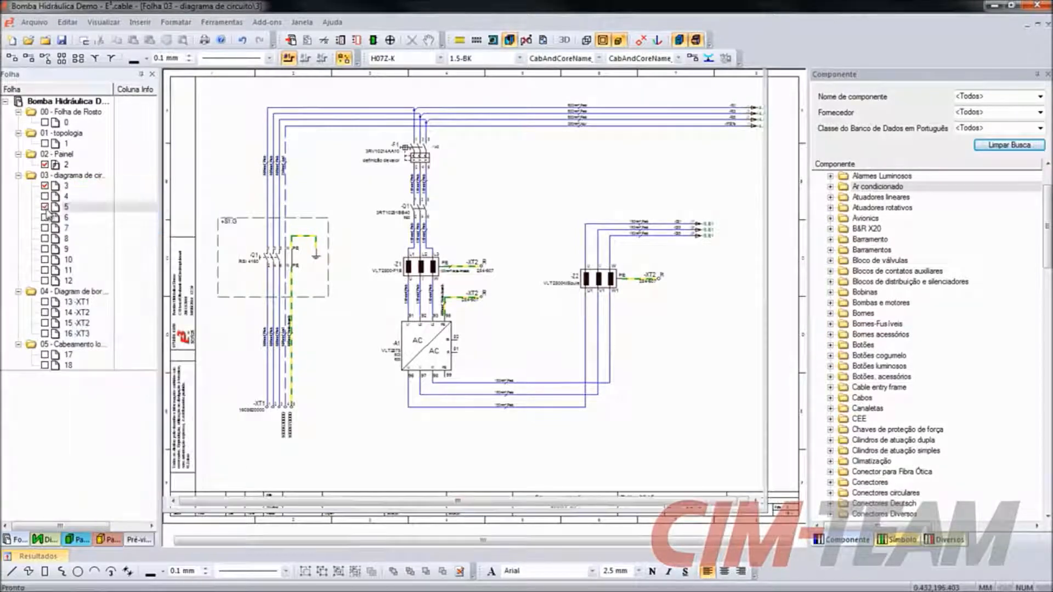
pyautogui.rightClick(80, 207)
pyautogui.click(176, 542)
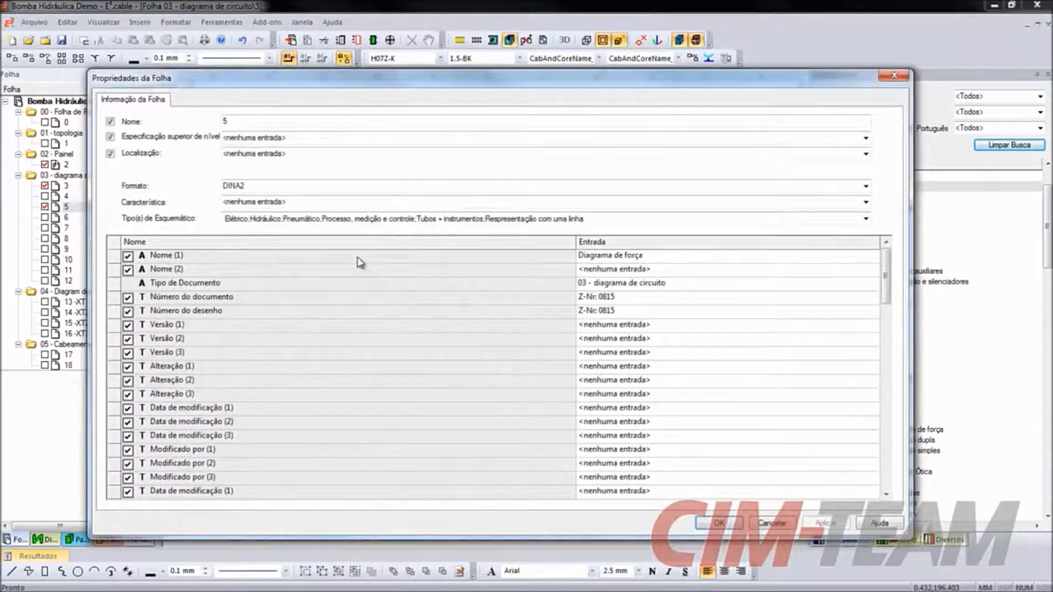
pyautogui.click(867, 219)
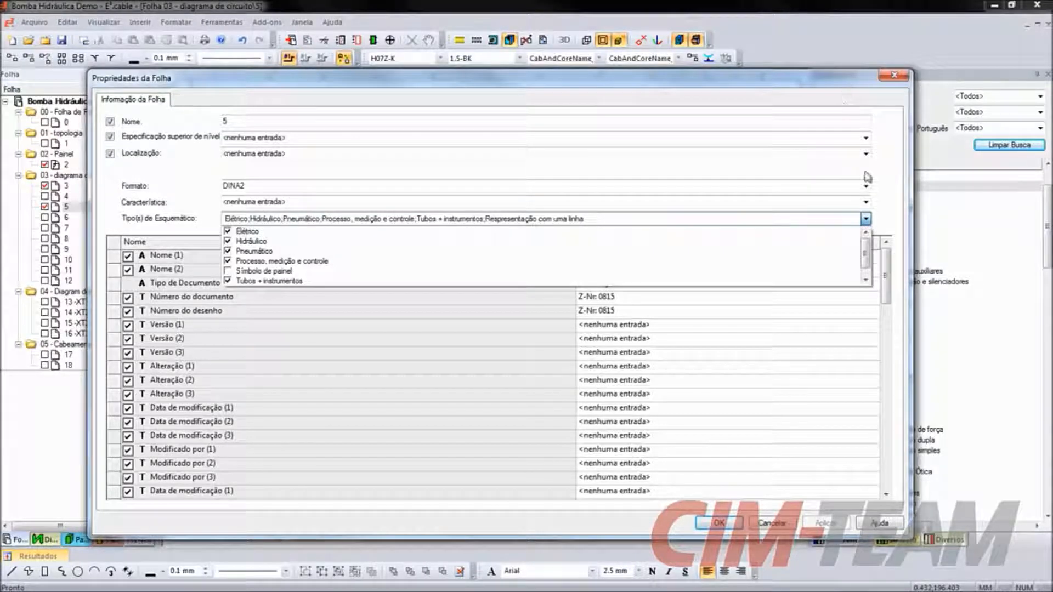
pyautogui.click(790, 519)
pyautogui.click(789, 518)
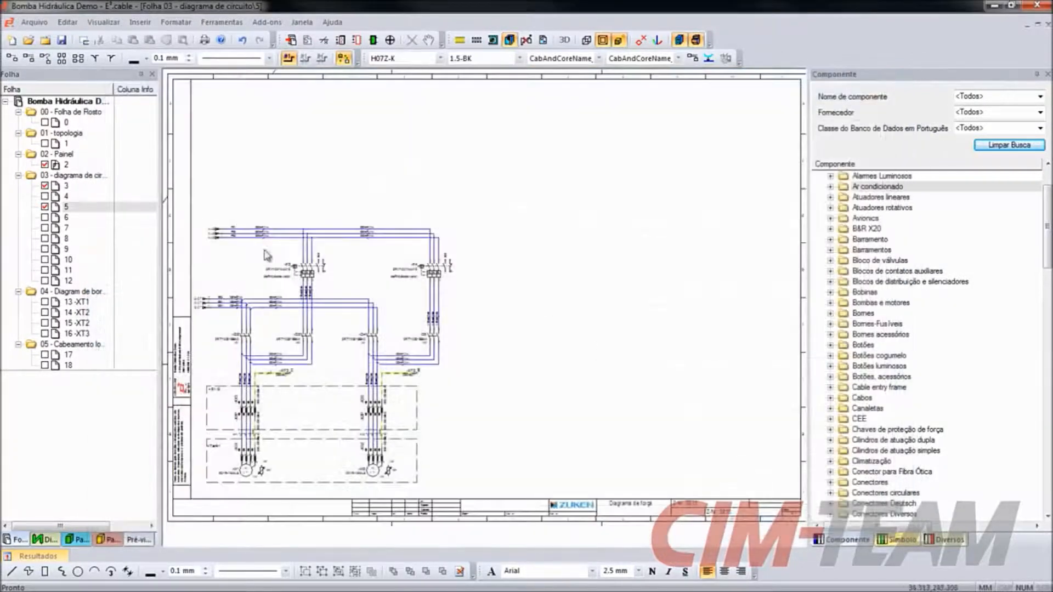
# - Change the format of sheet 5 to DINA3 in its sheet properties
pyautogui.click(76, 211)
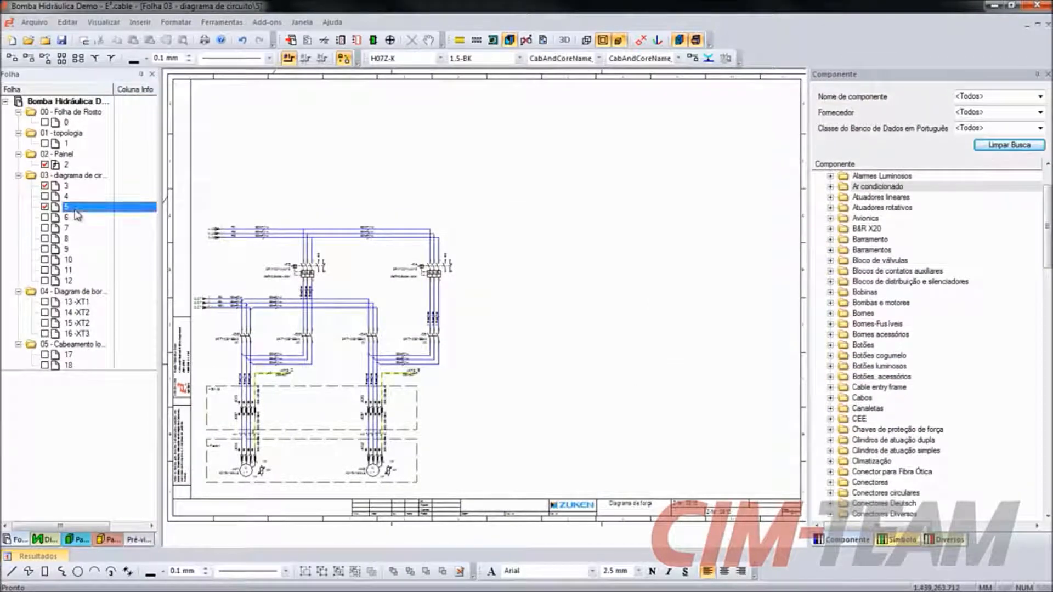
pyautogui.rightClick(75, 210)
pyautogui.click(151, 550)
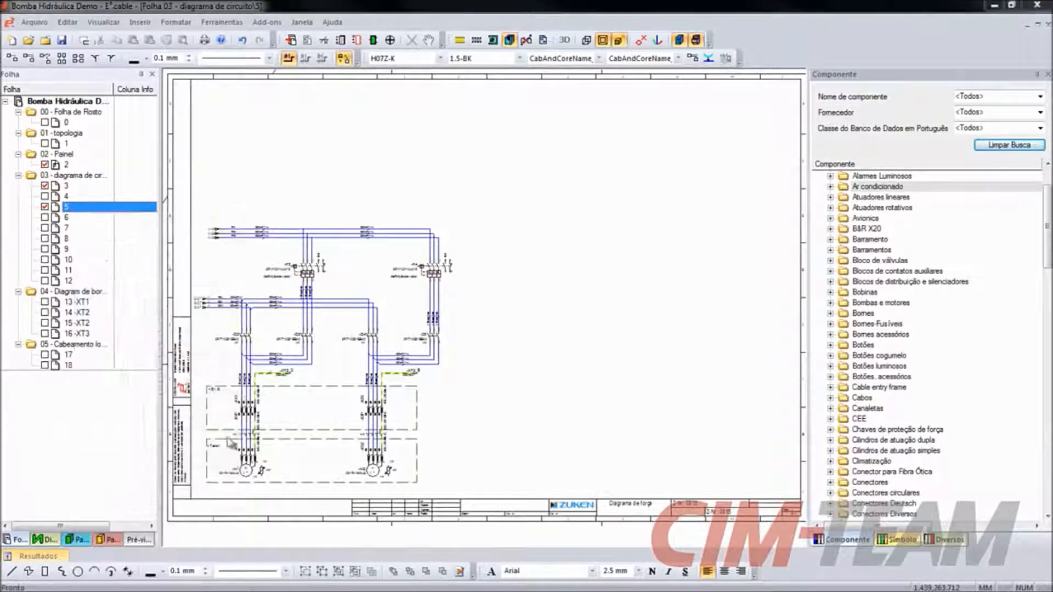
pyautogui.click(866, 186)
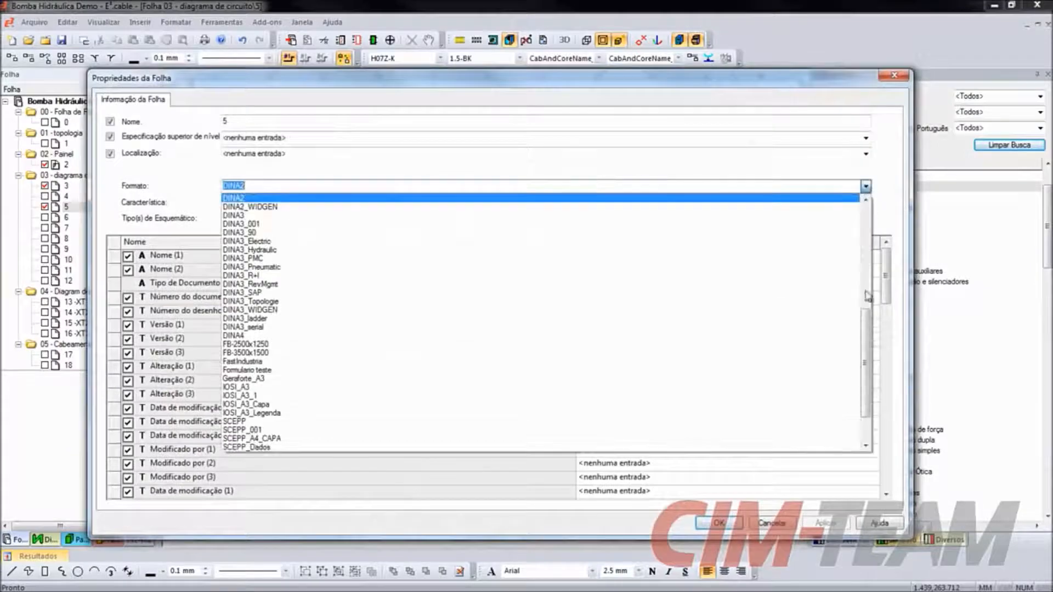
pyautogui.scroll(2, 865, 307)
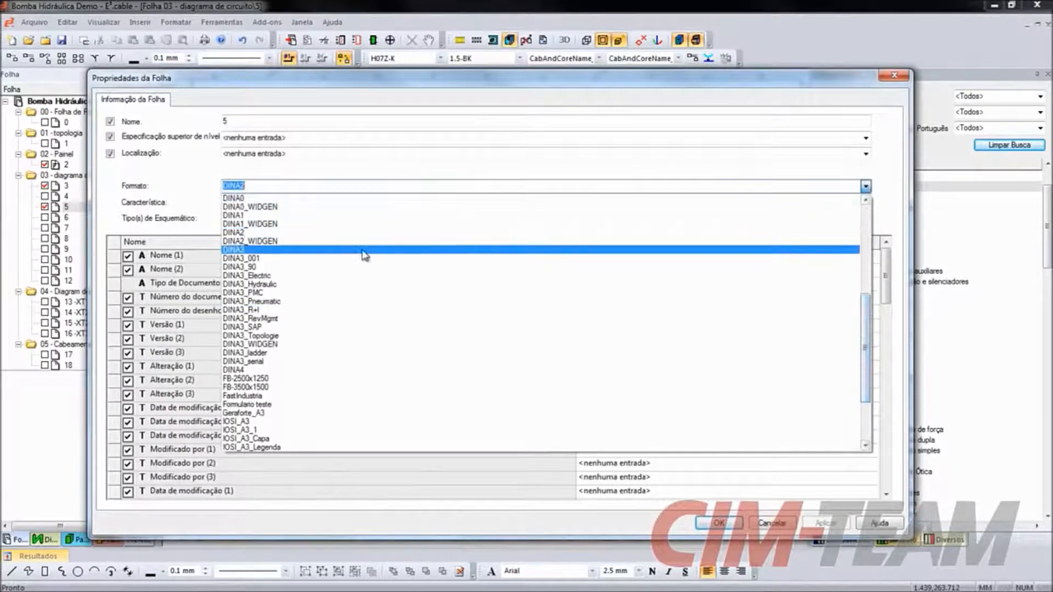
pyautogui.click(365, 251)
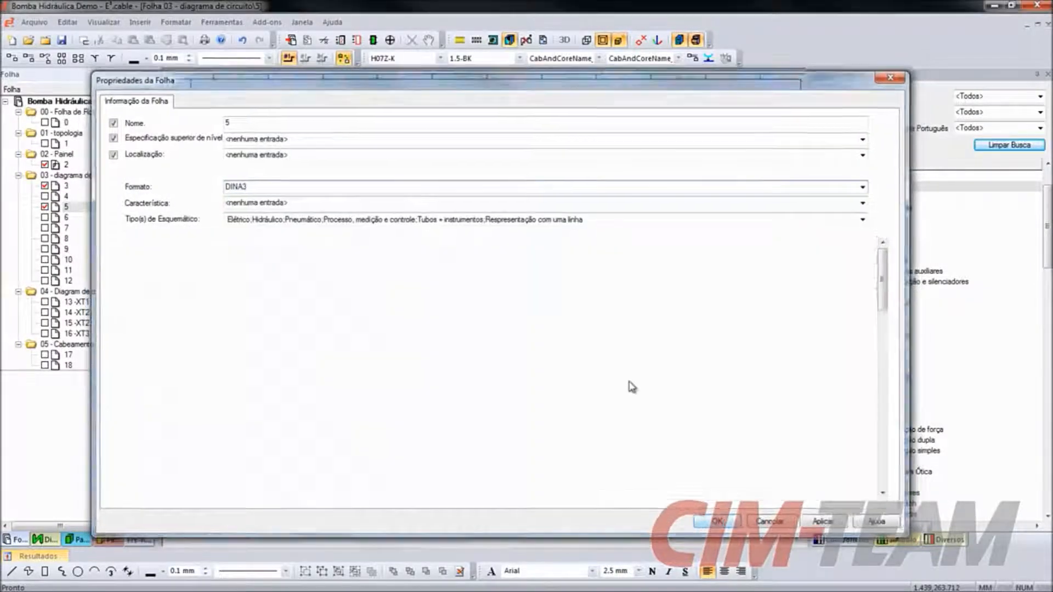
pyautogui.press('Return')
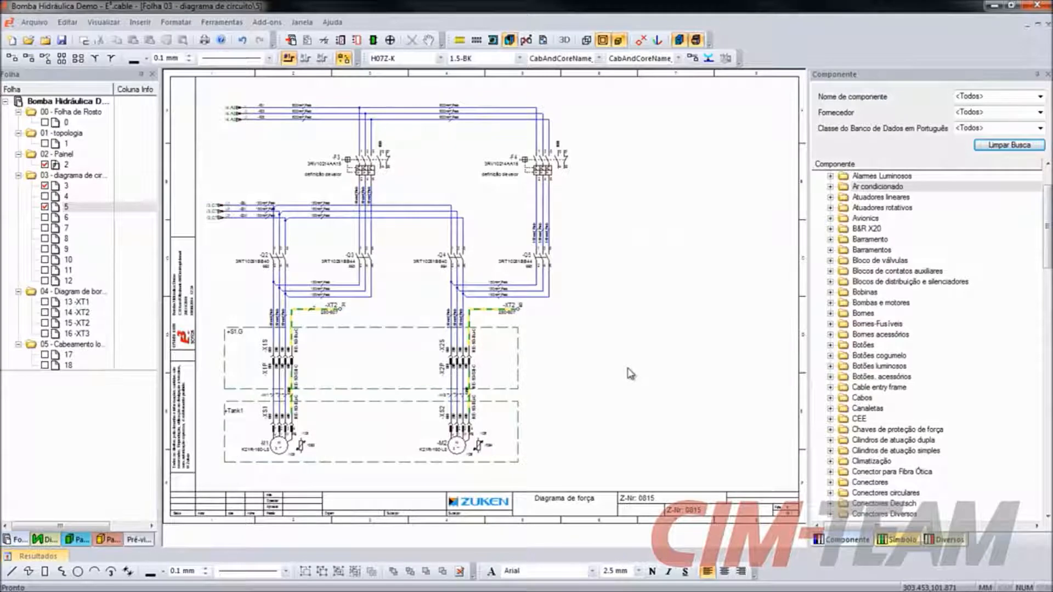
# - View the files available for insertion into the project, and close the dialog without inserting any
pyautogui.rightClick(80, 104)
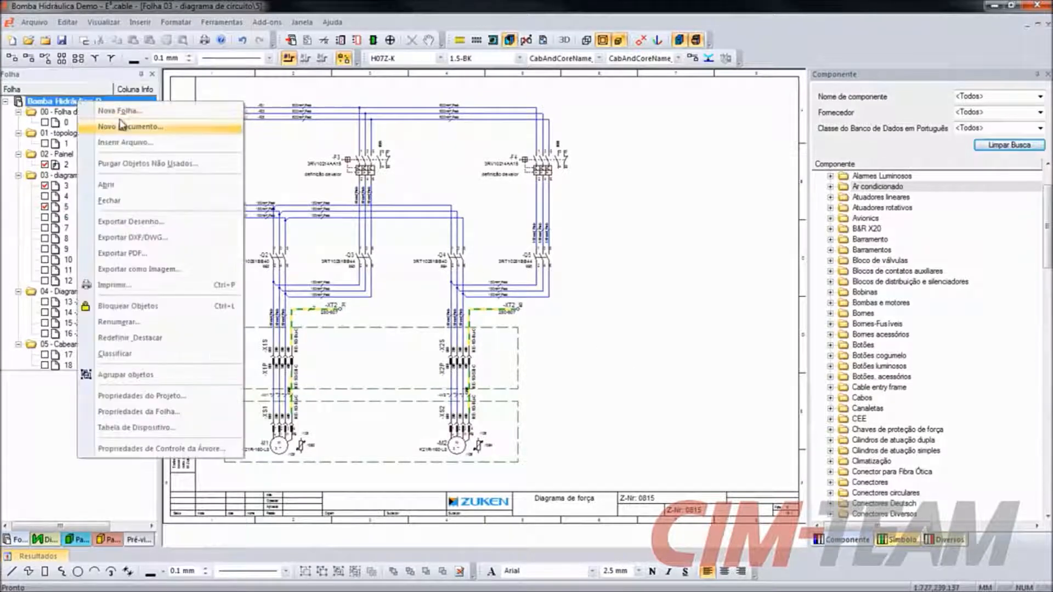
pyautogui.click(139, 144)
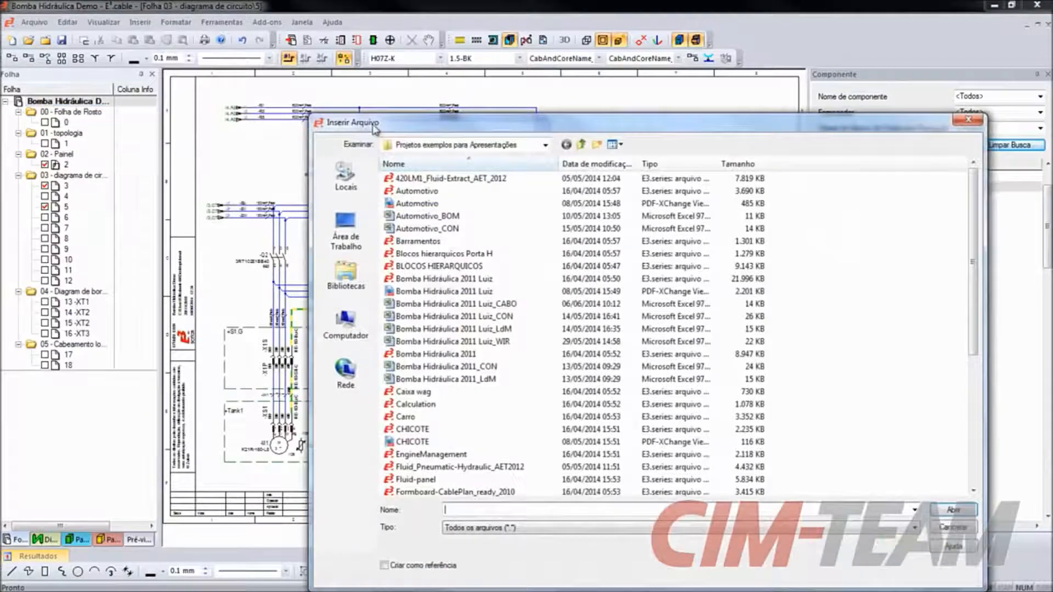
pyautogui.moveTo(375, 129); pyautogui.dragTo(286, 59)
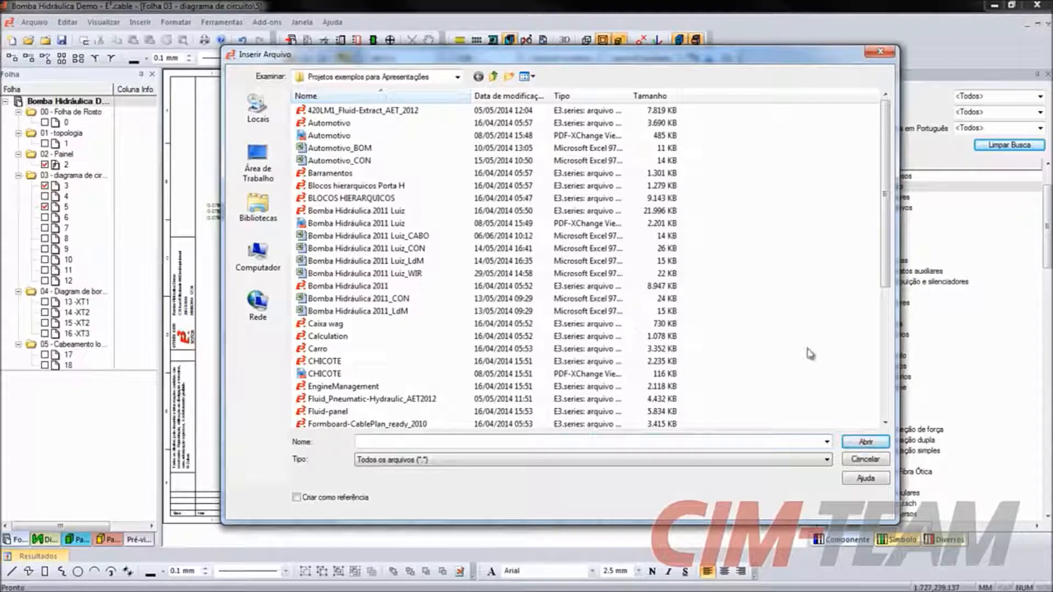
pyautogui.press('Escape')
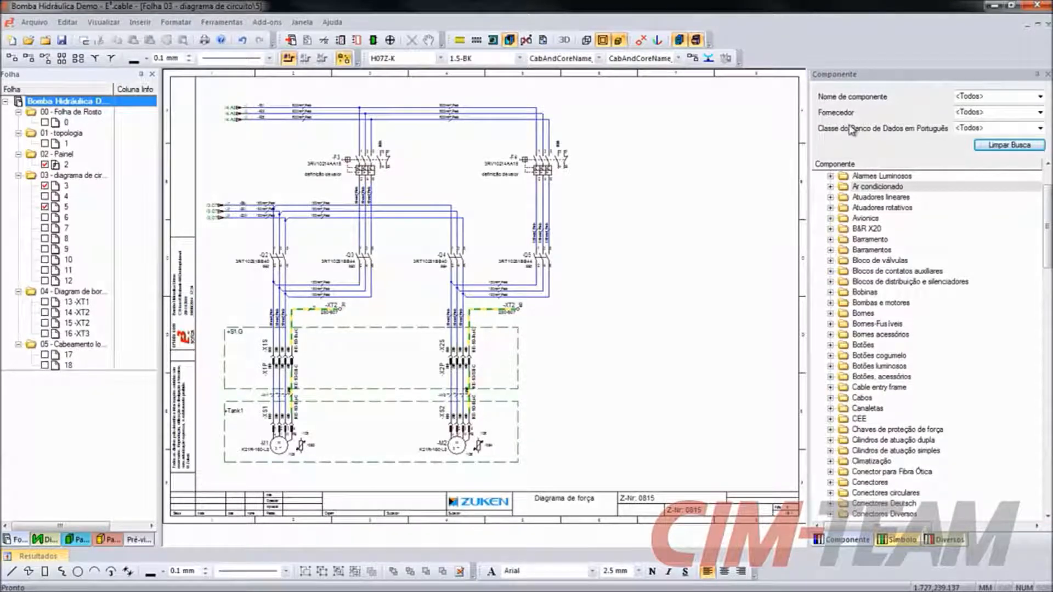
# - Filter the component database by the class Disjuntores motor and expand component 3RV10110BA15
pyautogui.click(1040, 128)
pyautogui.moveTo(1040, 159); pyautogui.dragTo(1045, 254)
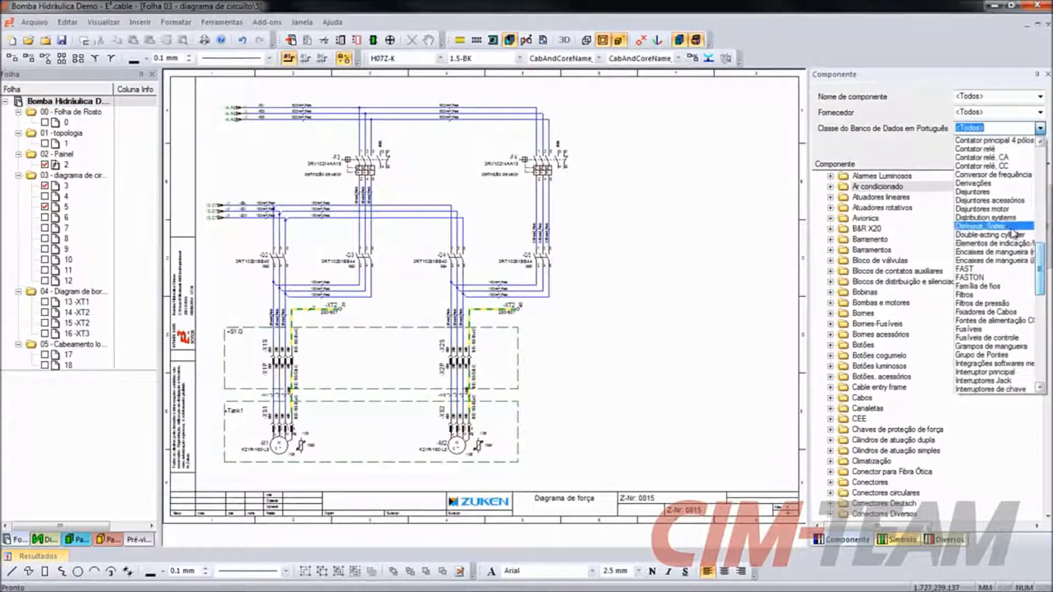
pyautogui.click(988, 209)
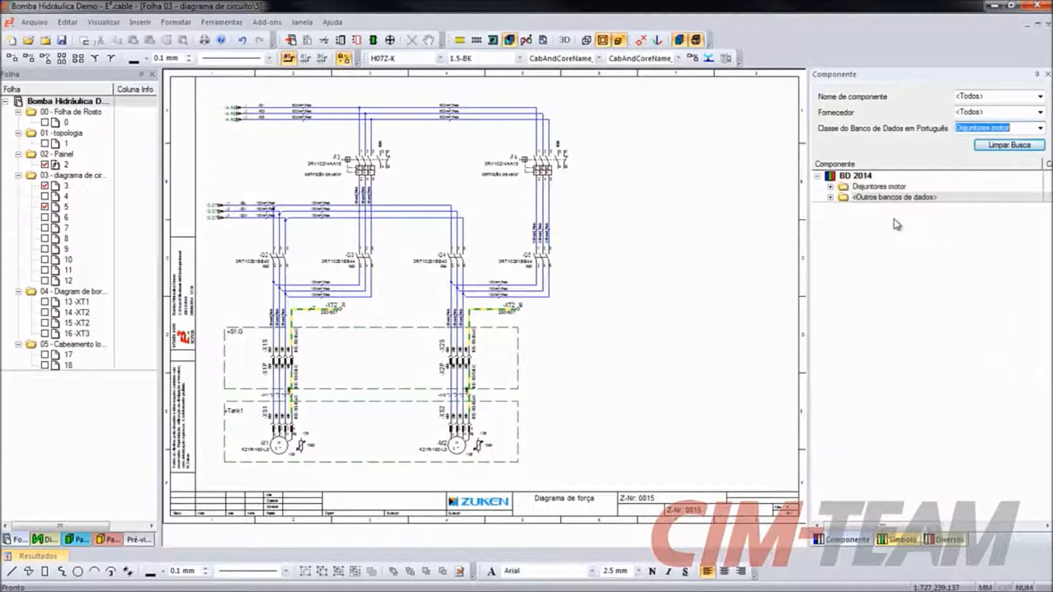
pyautogui.click(835, 188)
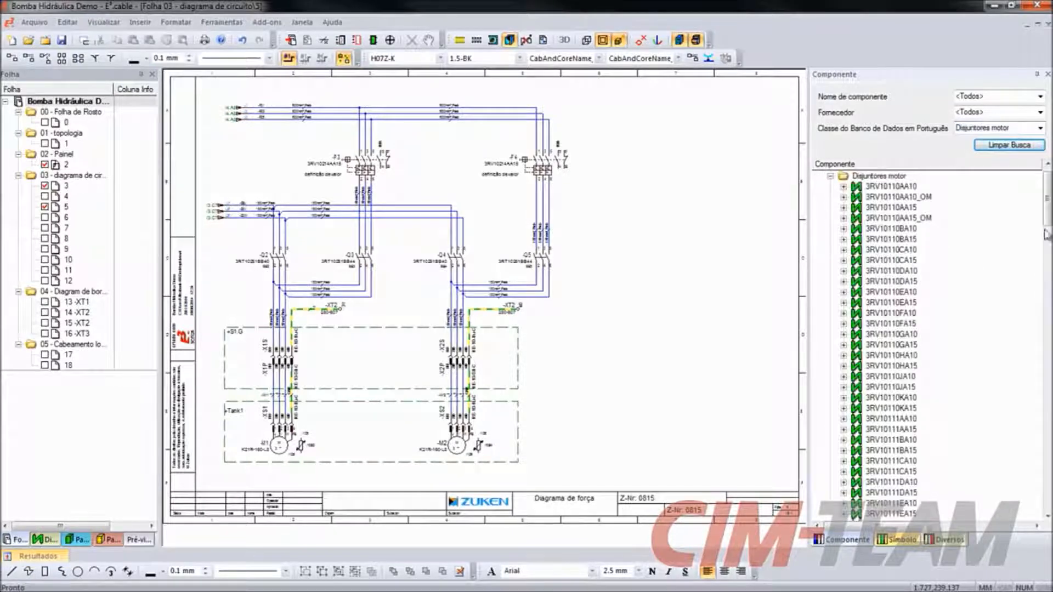
pyautogui.moveTo(1048, 212)
pyautogui.mouseDown()
pyautogui.moveTo(1048, 462)
pyautogui.moveTo(1048, 209)
pyautogui.mouseUp()
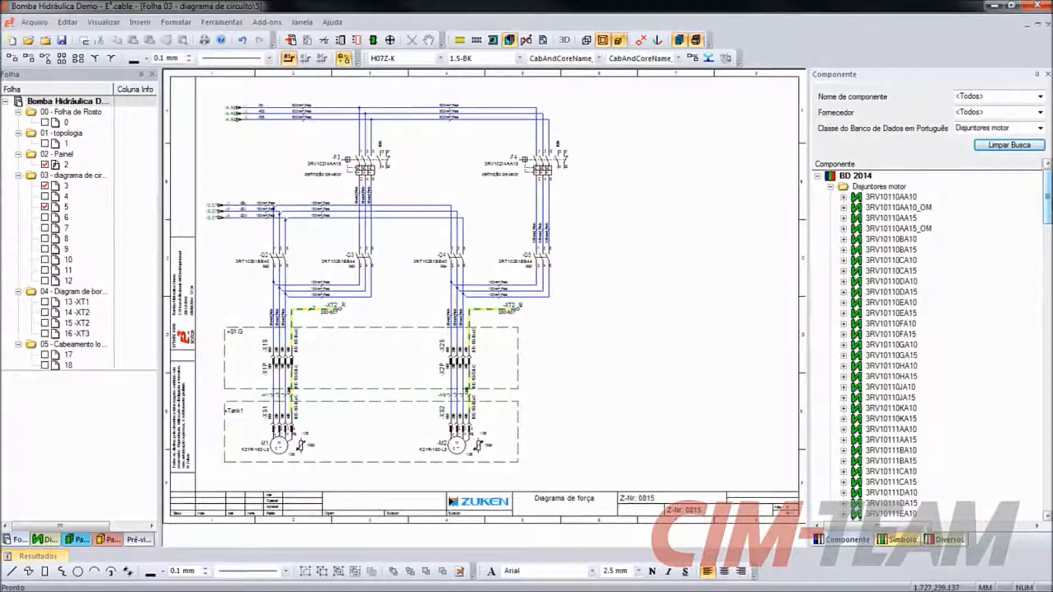
pyautogui.click(844, 251)
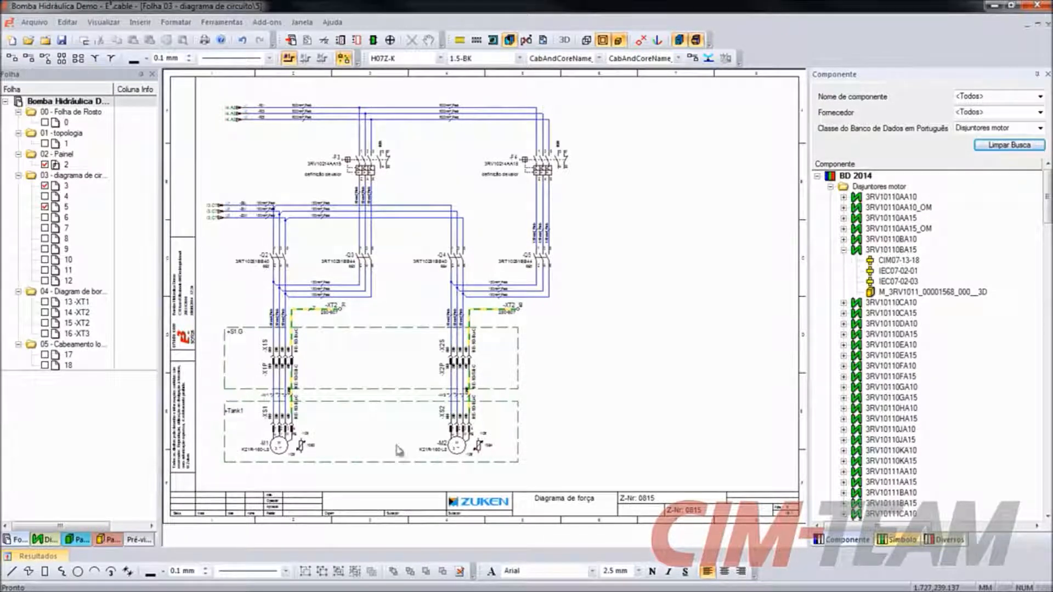
# - Preview component 3RV10110BA15's symbols CIM07-13-18, IEC07-02-01 and IEC07-02-03 and its 3D panel model
pyautogui.click(144, 541)
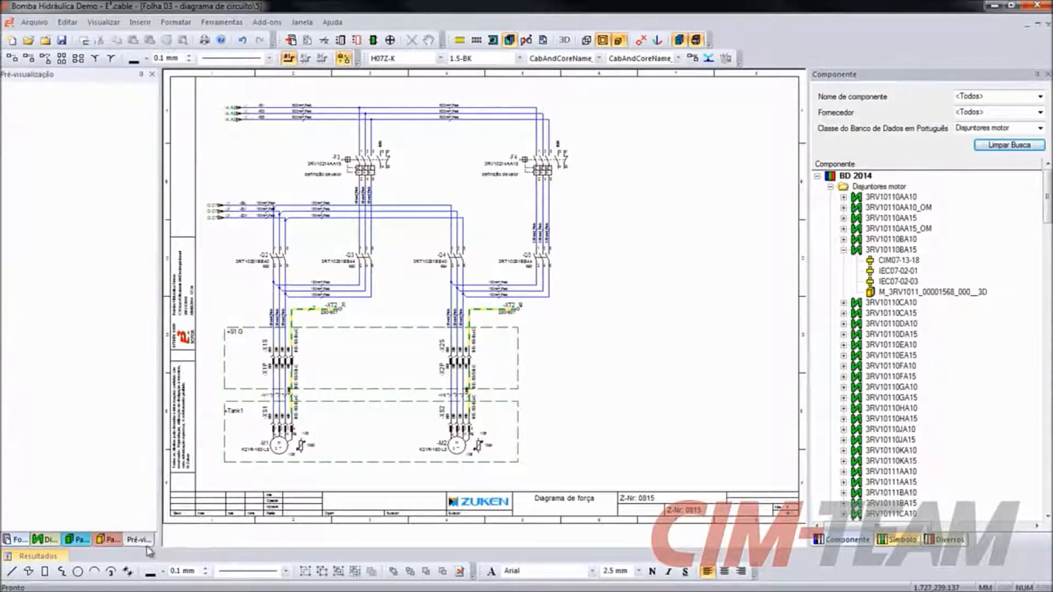
pyautogui.click(897, 264)
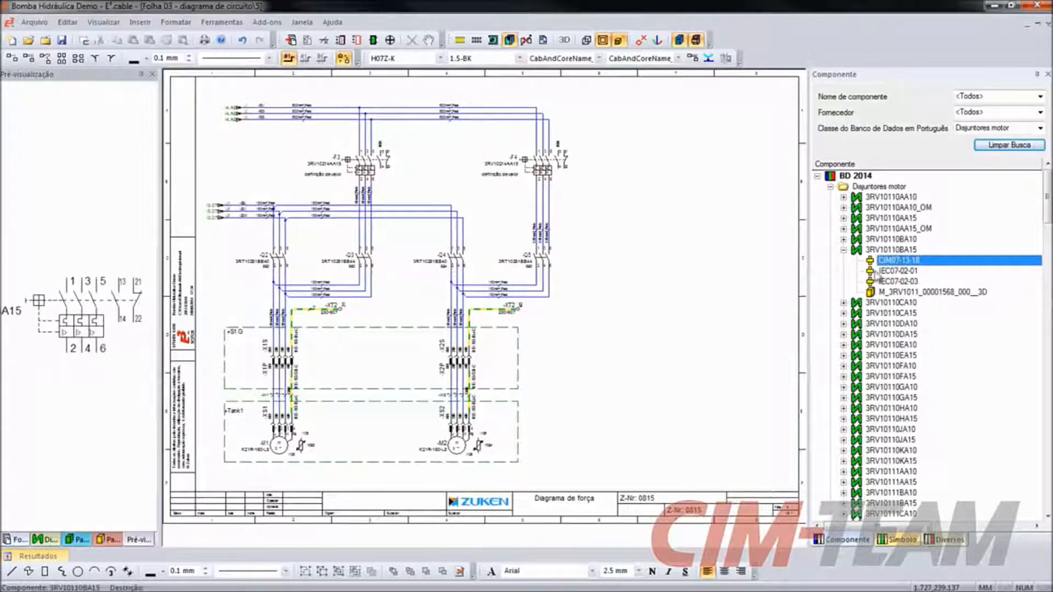
pyautogui.click(899, 272)
pyautogui.click(902, 281)
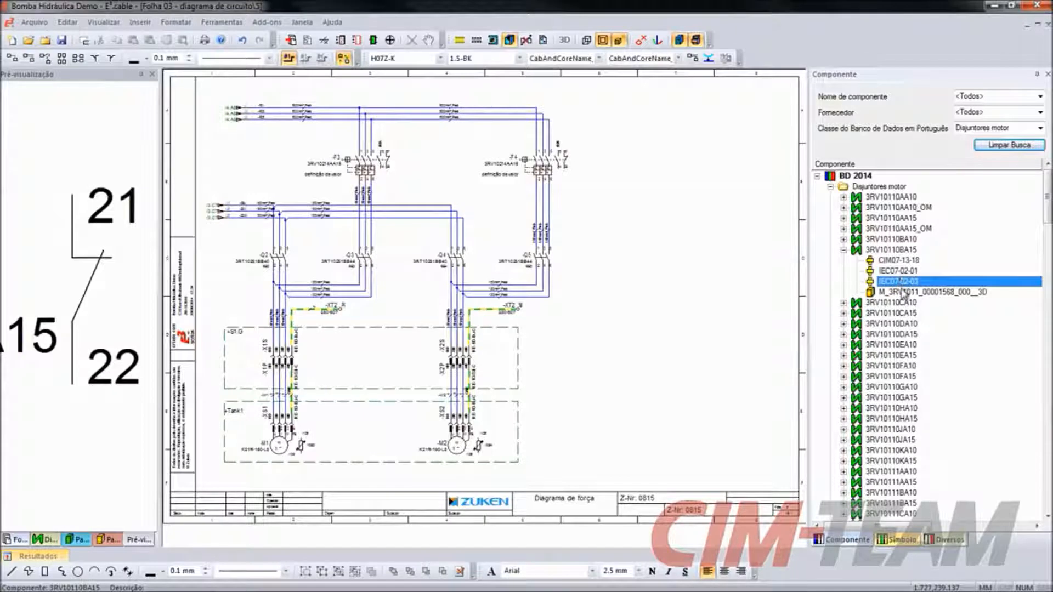
pyautogui.click(905, 292)
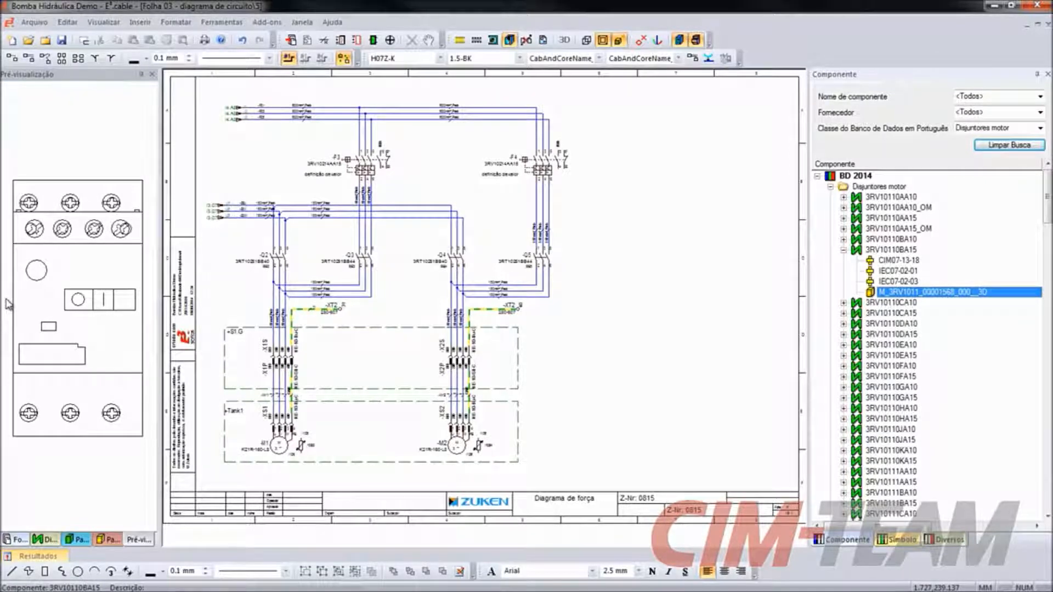
# - Place the CIM07-13-18 symbol of component 3RV10110BA15 on sheet 5, in the free area beside motor breaker -F4
pyautogui.moveTo(886, 262); pyautogui.dragTo(630, 157)
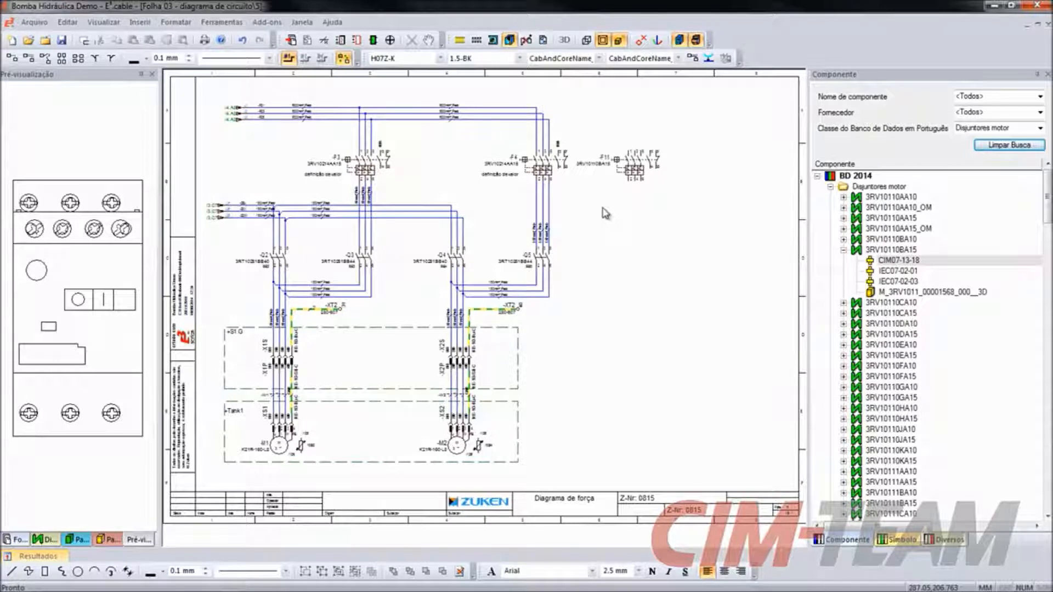
pyautogui.click(636, 179)
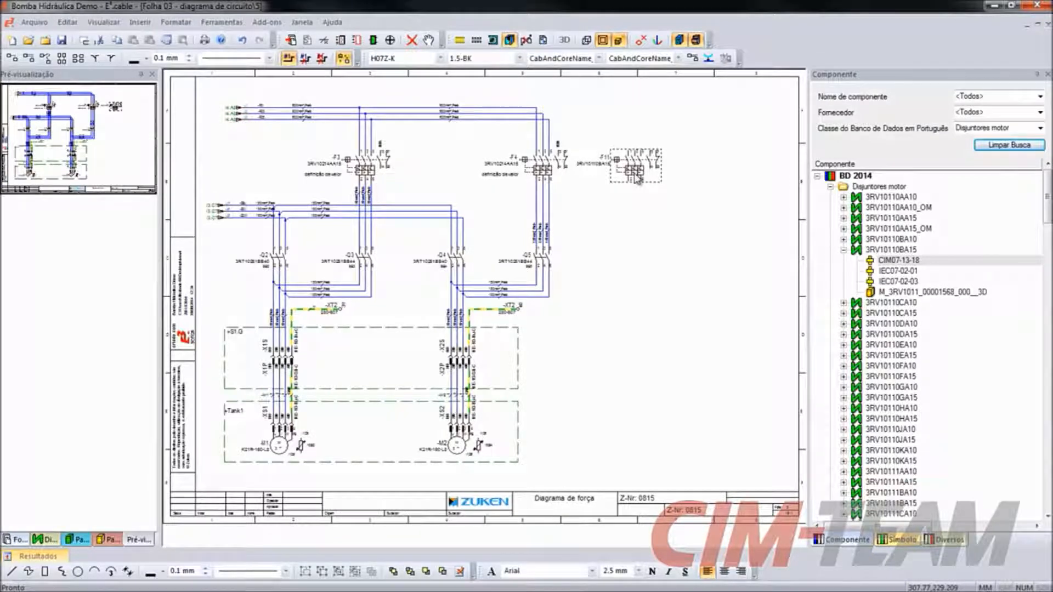
pyautogui.click(619, 237)
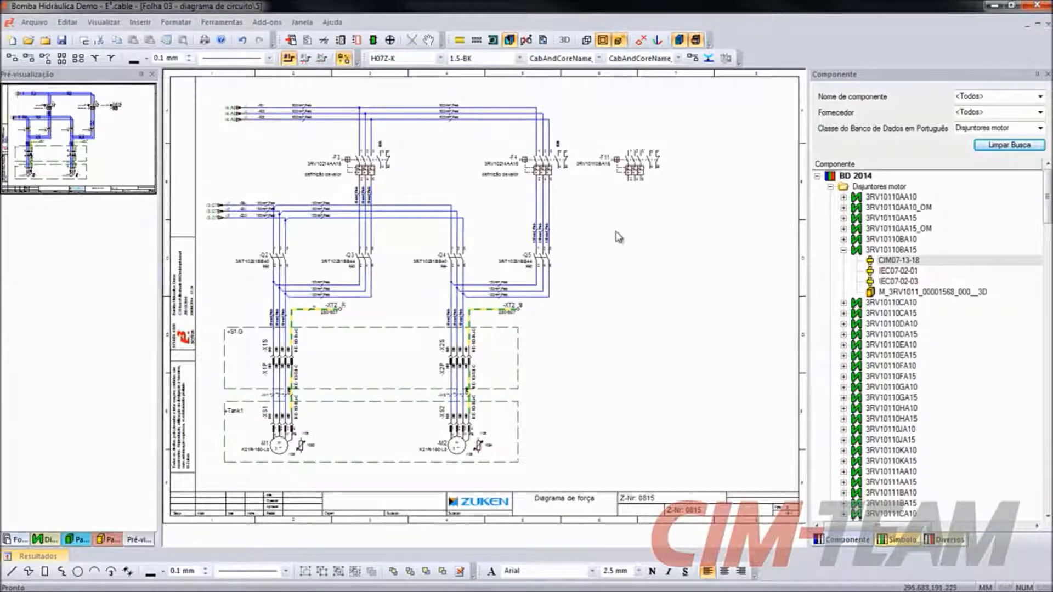
# - Copy contactor -Q5 and paste the copy directly beneath motor breaker -F11
pyautogui.click(542, 262)
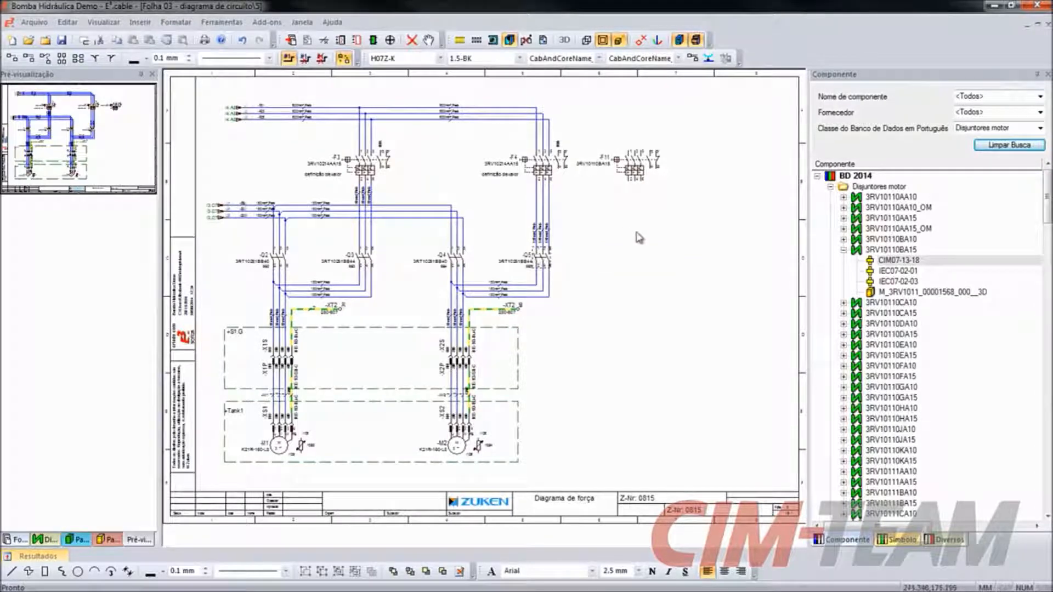
pyautogui.hotkey('ctrl', 'v')
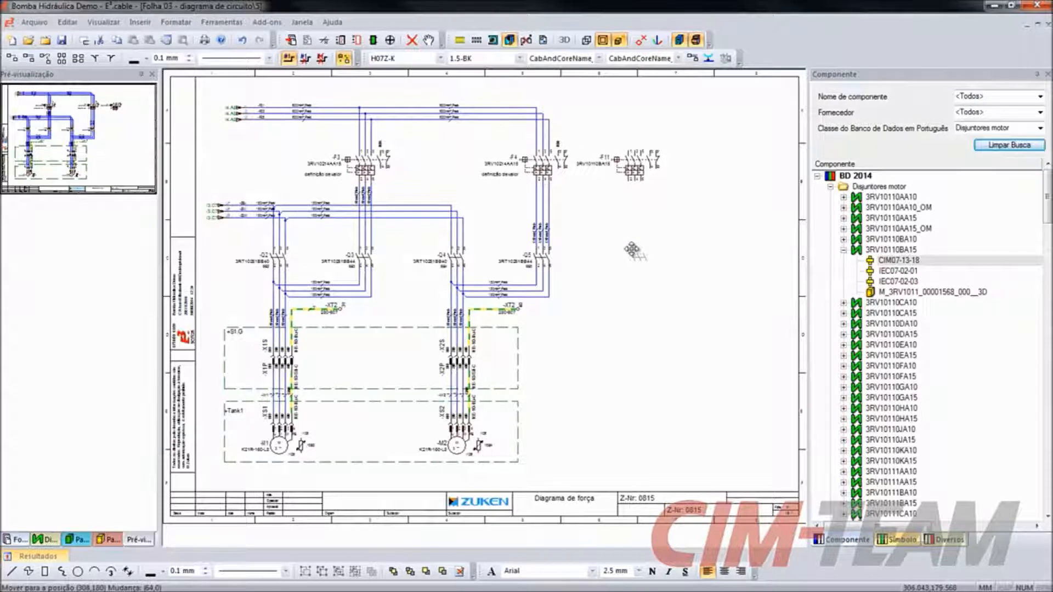
pyautogui.click(631, 245)
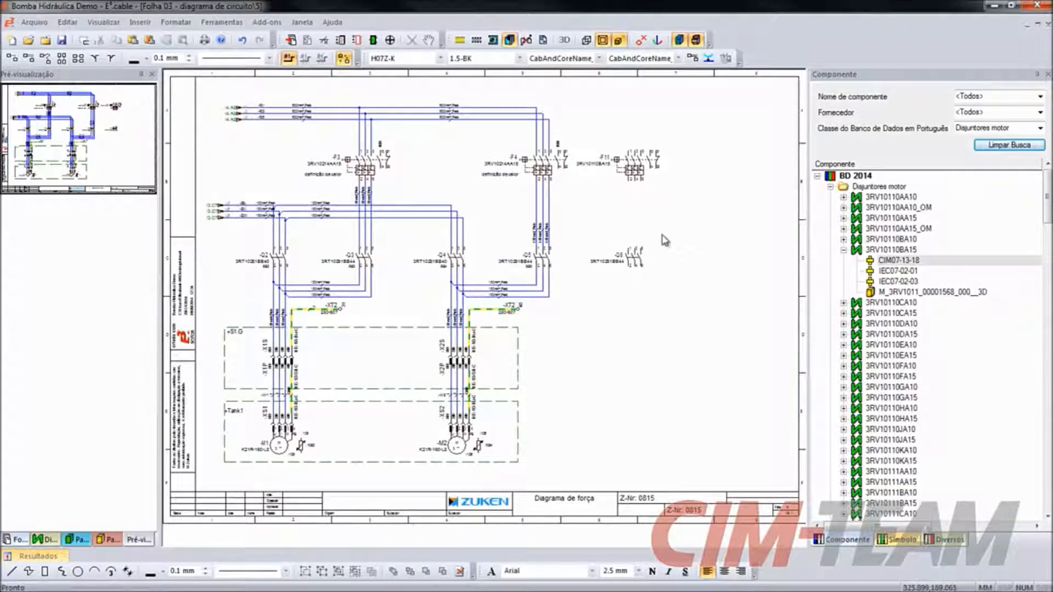
# - Examine motor breaker -F11's device properties, including its 3D form, device data, and the connection settings of pin 1
pyautogui.rightClick(635, 175)
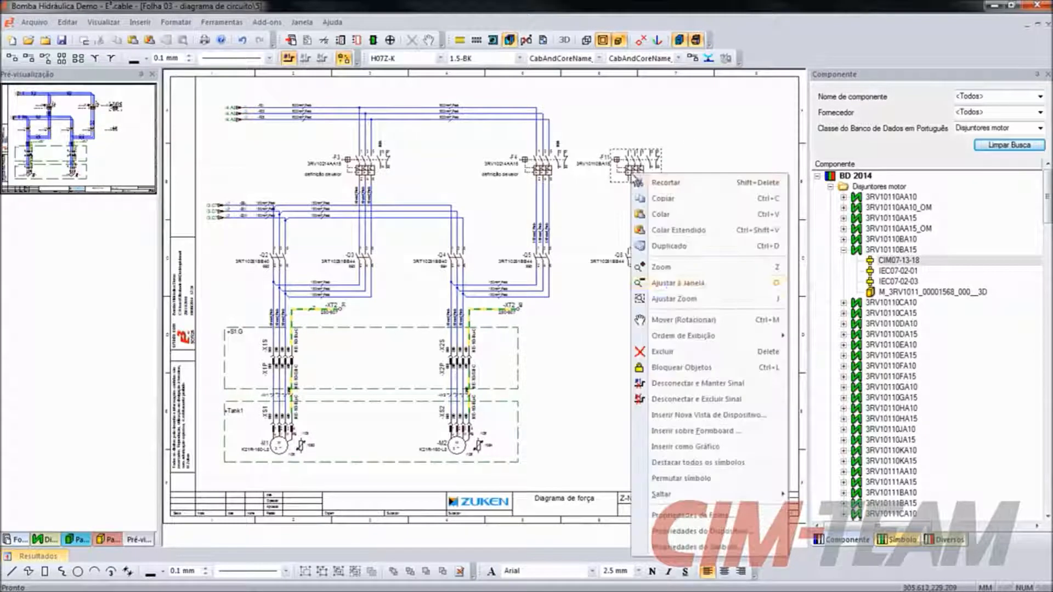
pyautogui.click(735, 532)
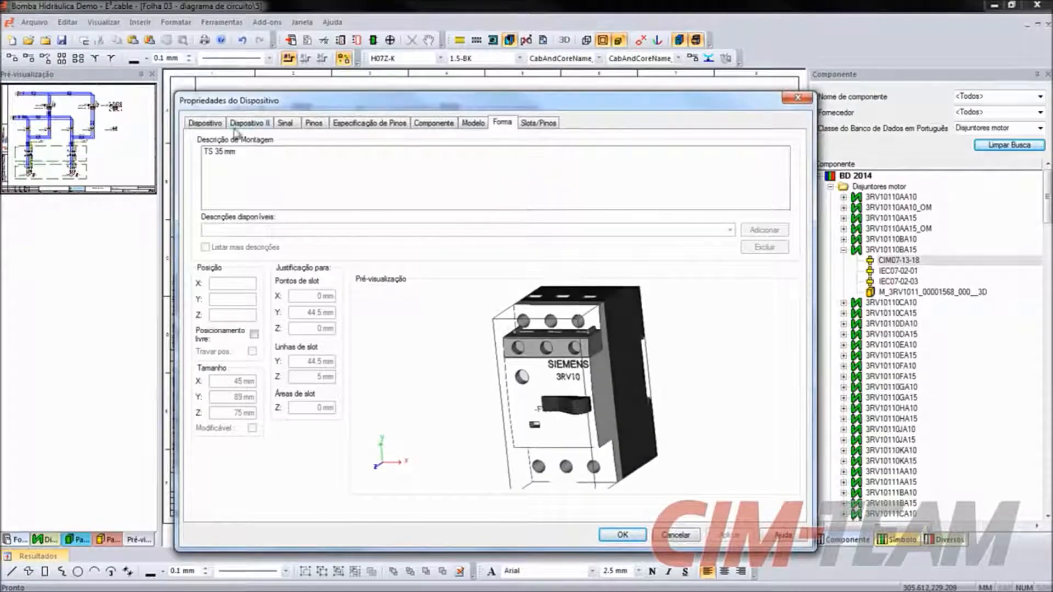
pyautogui.click(218, 127)
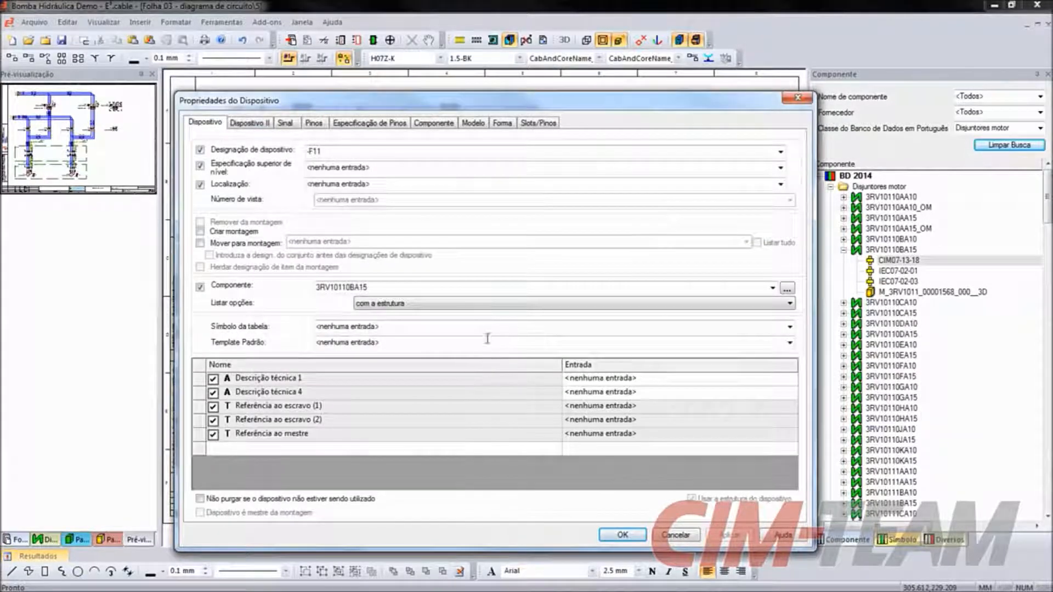
pyautogui.click(538, 124)
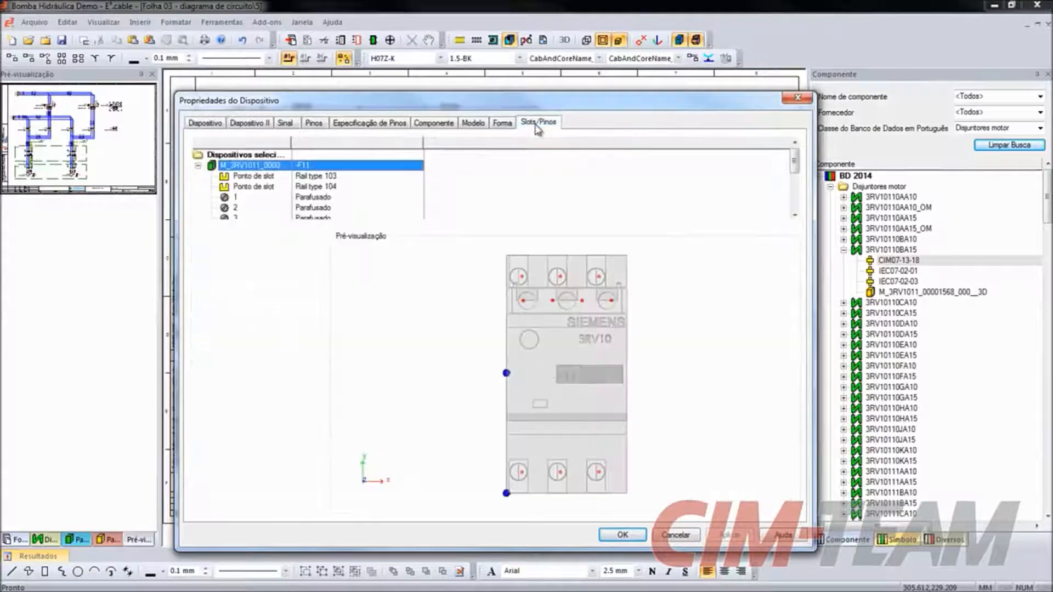
pyautogui.click(257, 200)
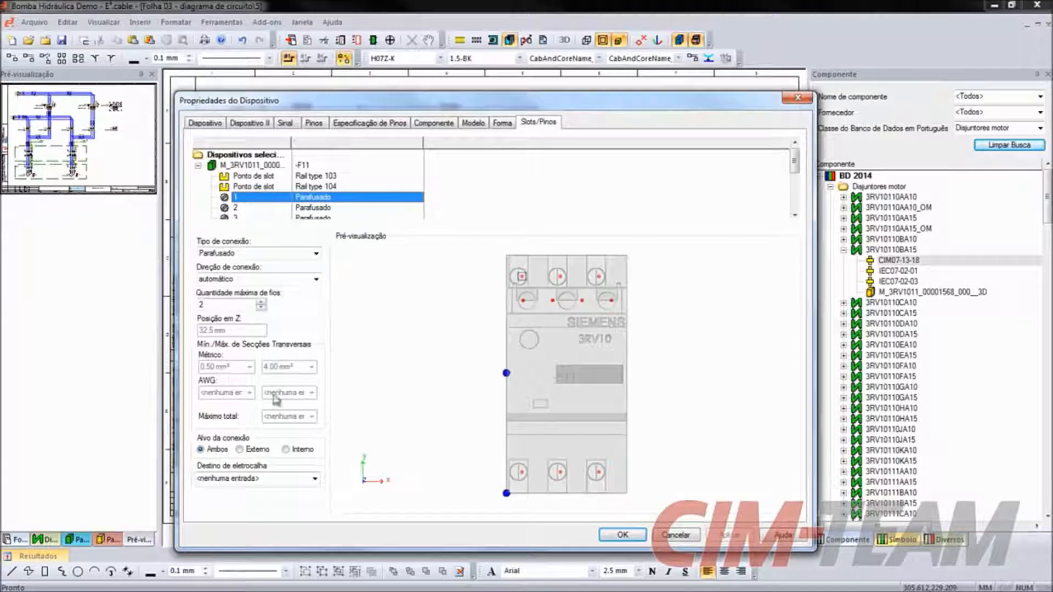
pyautogui.click(636, 540)
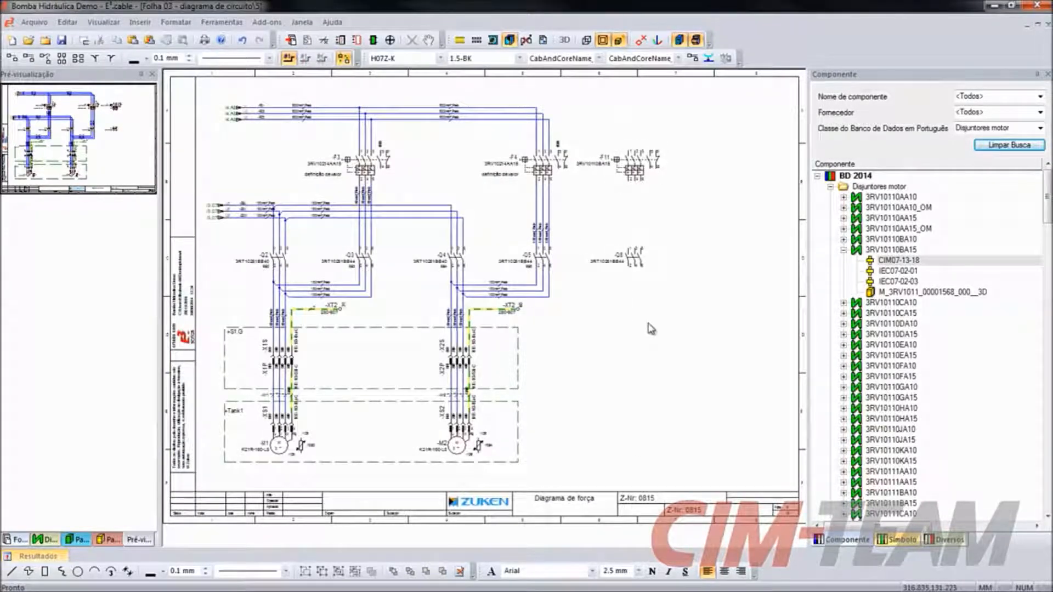
# - Connect the first pole of -F11 to -Q6 individually, and connect the remaining matching pins with an area connection
pyautogui.click(11, 58)
pyautogui.click(629, 181)
pyautogui.click(630, 251)
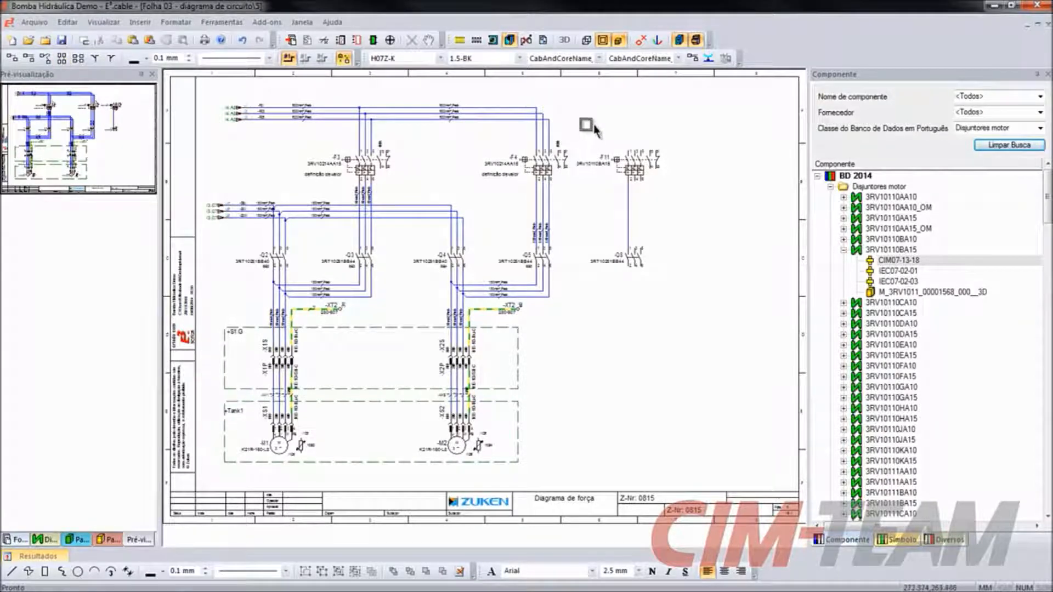
pyautogui.moveTo(596, 124)
pyautogui.mouseDown()
pyautogui.moveTo(706, 310)
pyautogui.moveTo(699, 318)
pyautogui.mouseUp()
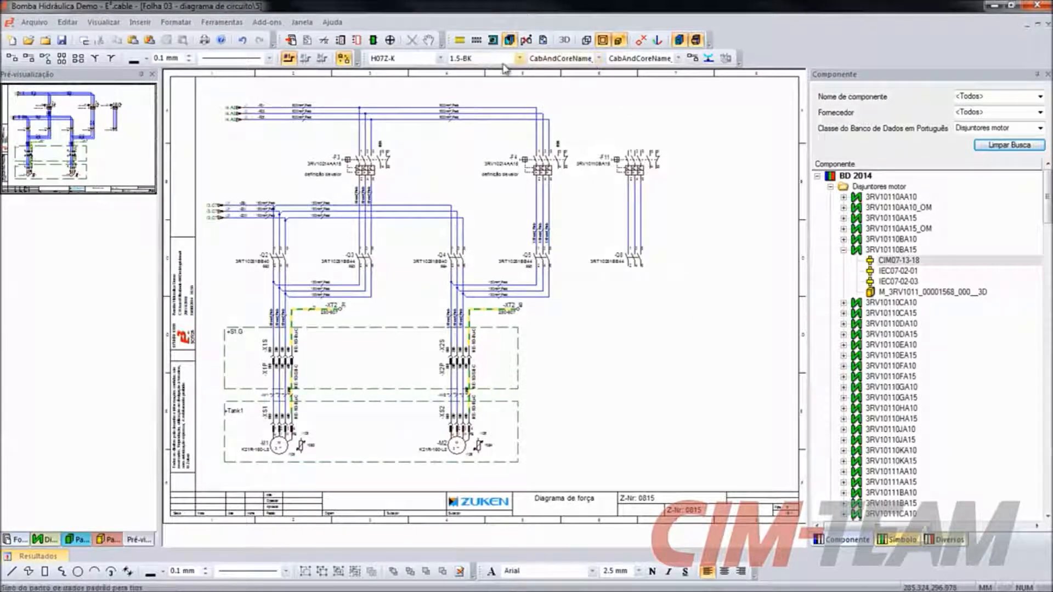
# - Assign H07Z-K wires of type 1.5-BK to the three connections between -F11 and -Q6, and browse the available wire types
pyautogui.moveTo(608, 203); pyautogui.dragTo(666, 207)
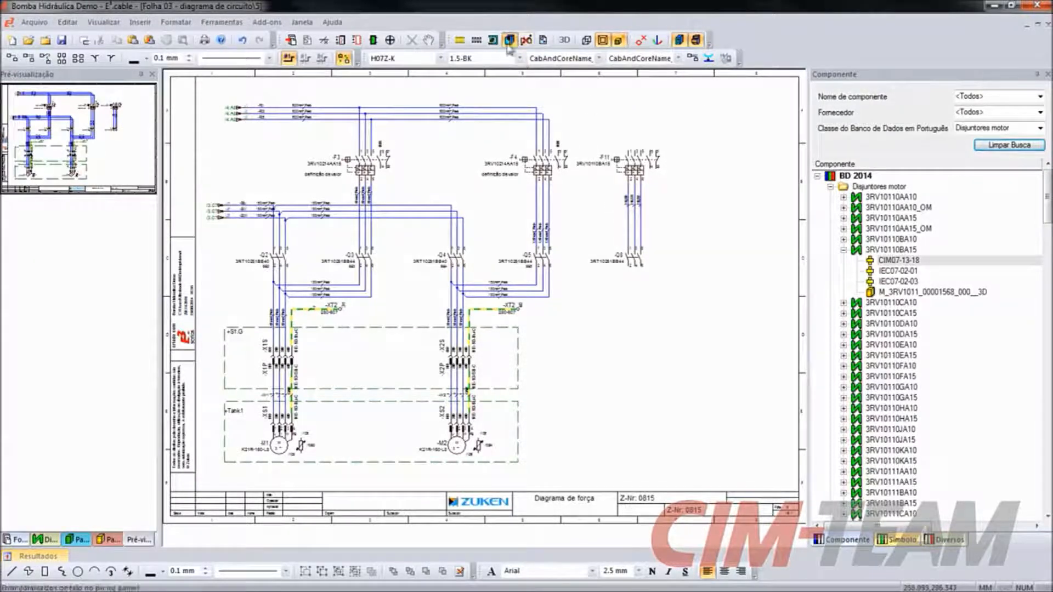
pyautogui.click(520, 58)
pyautogui.moveTo(522, 84)
pyautogui.mouseDown()
pyautogui.moveTo(523, 175)
pyautogui.moveTo(535, 87)
pyautogui.mouseUp()
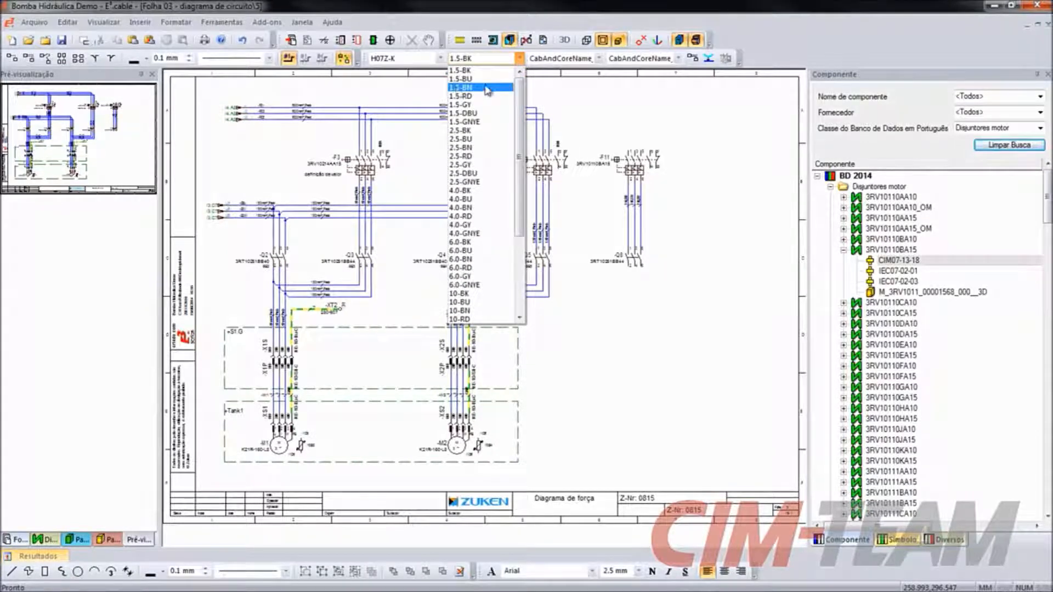
pyautogui.click(521, 63)
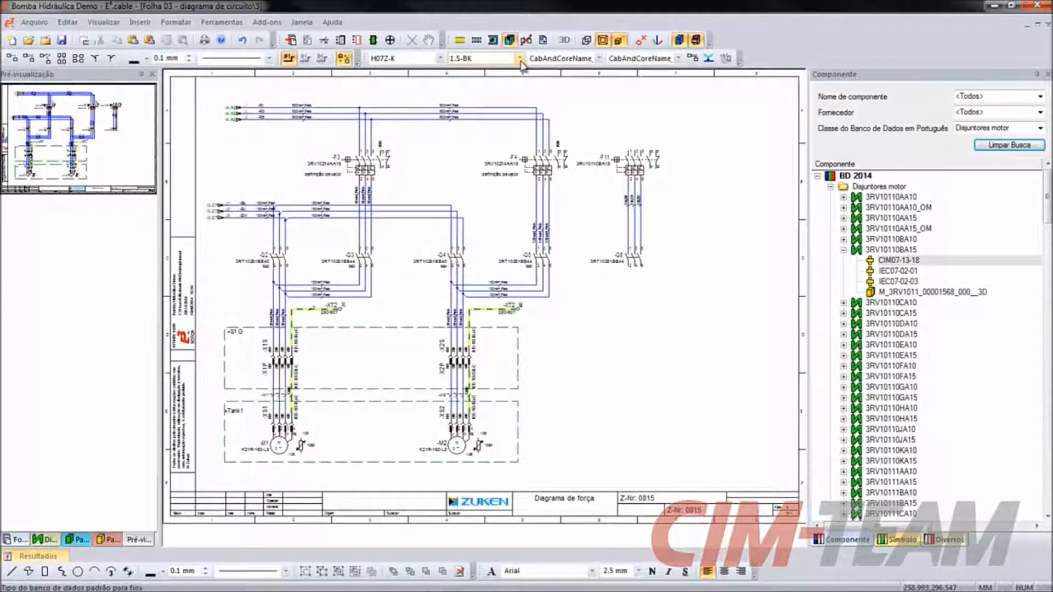
# - Delete motor breaker -F11, contactor -Q6 and the wires between them from the sheet
pyautogui.moveTo(713, 130); pyautogui.dragTo(577, 302)
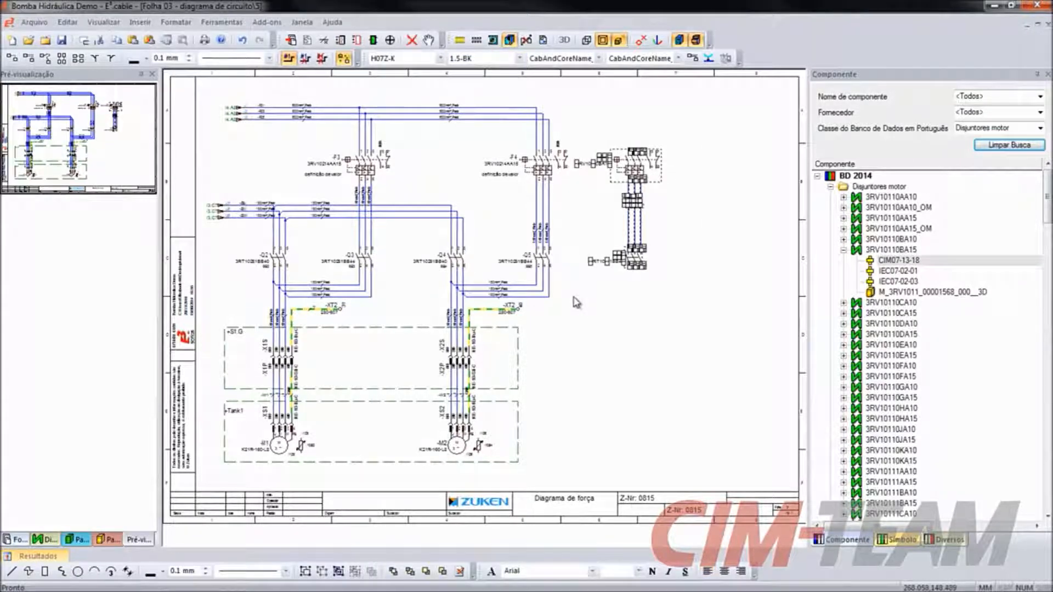
pyautogui.press('Delete')
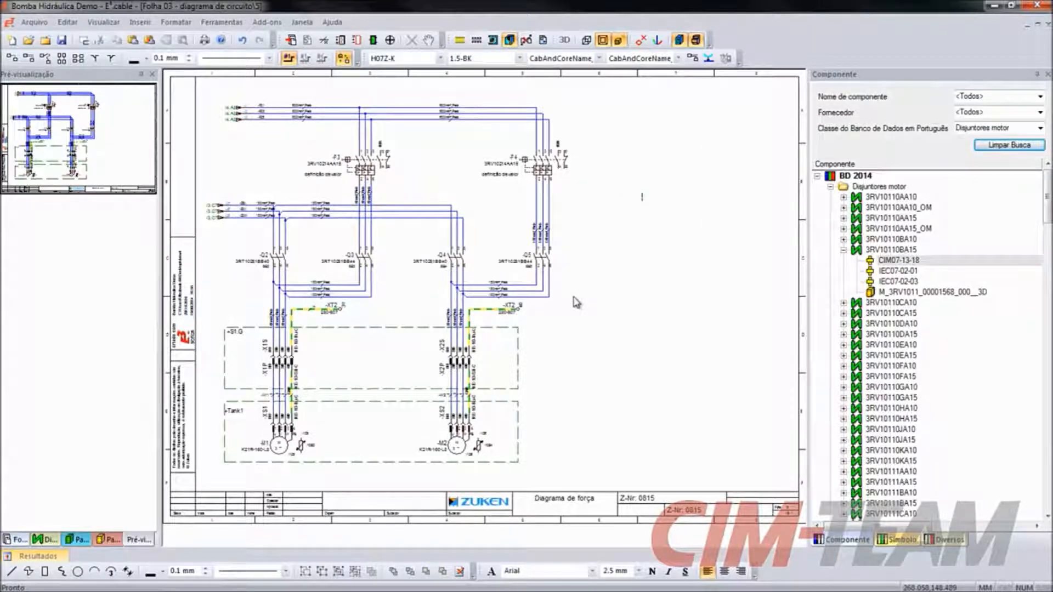
# - Clear the component search, filter the database by the class Sub-circuitos, and expand that folder
pyautogui.click(1027, 145)
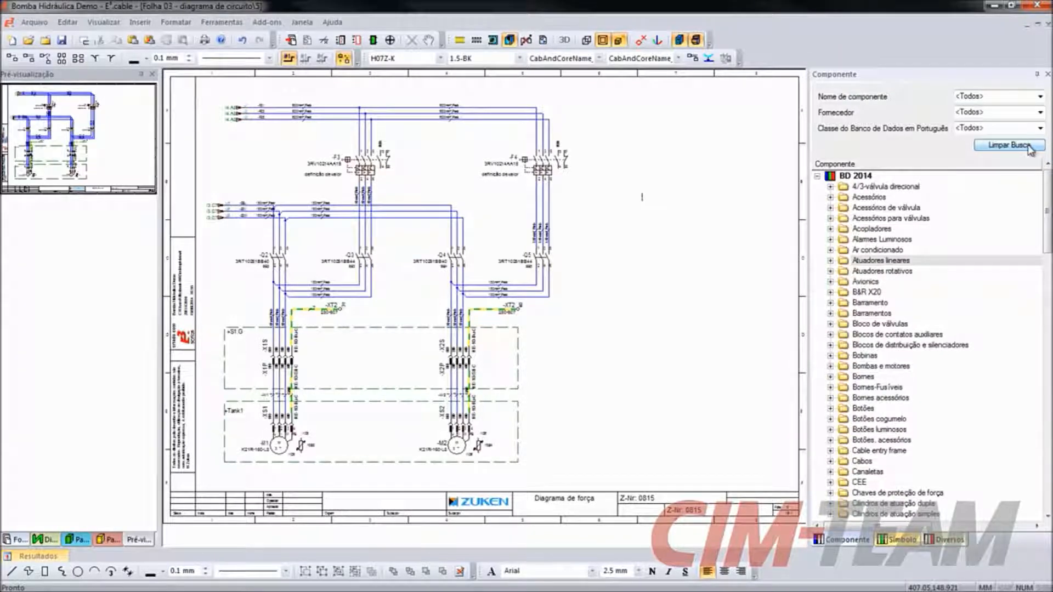
pyautogui.click(1040, 129)
pyautogui.moveTo(1044, 164); pyautogui.dragTo(1045, 338)
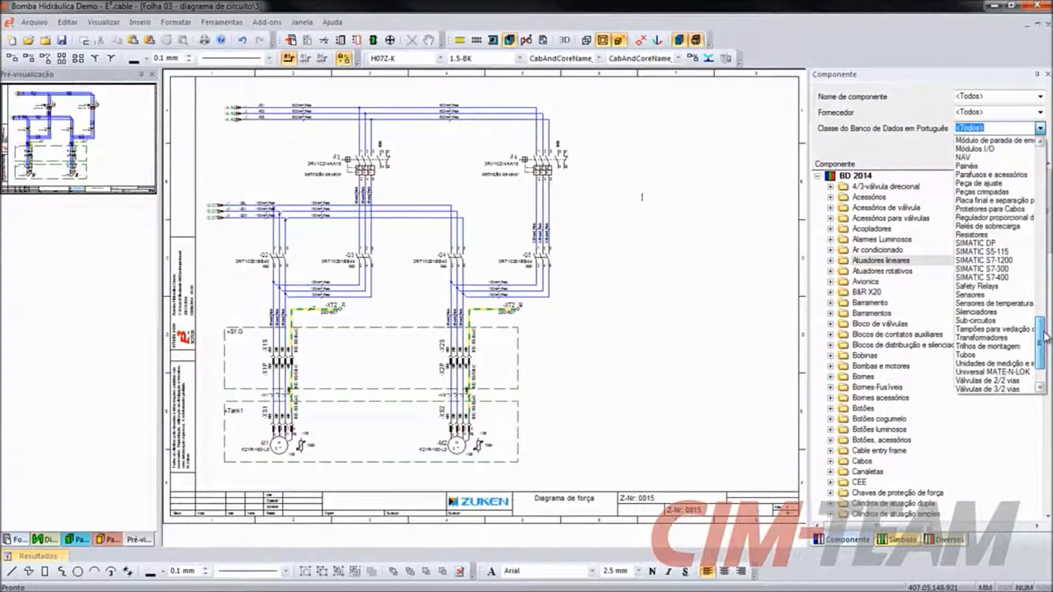
pyautogui.click(992, 320)
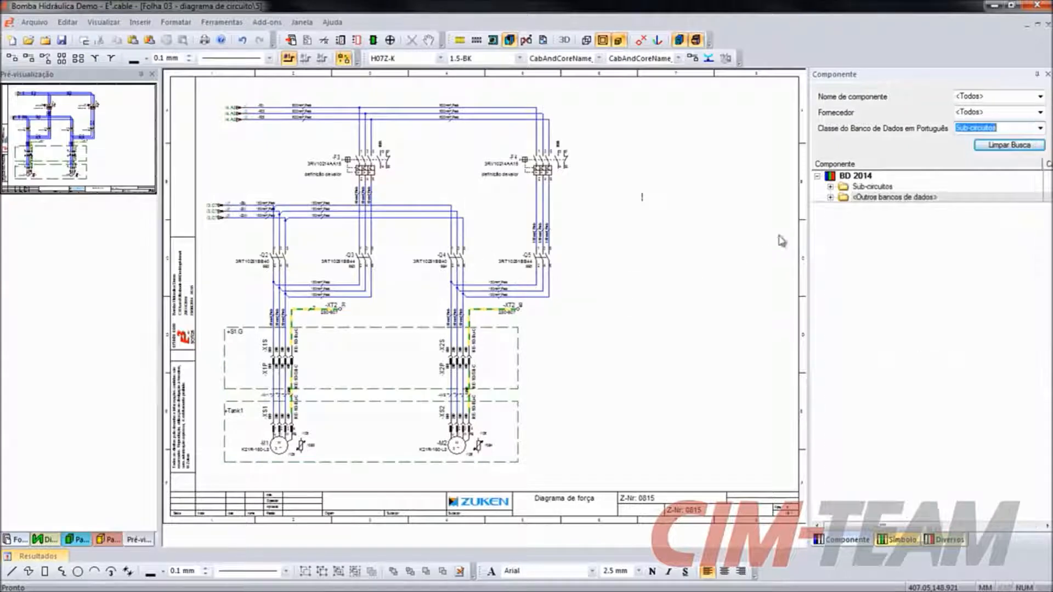
pyautogui.click(831, 186)
# - Place sub-circuit Demo_Motor01 in the free area beside the -M2 motor circuit, aligned with the existing supply lines
pyautogui.click(896, 241)
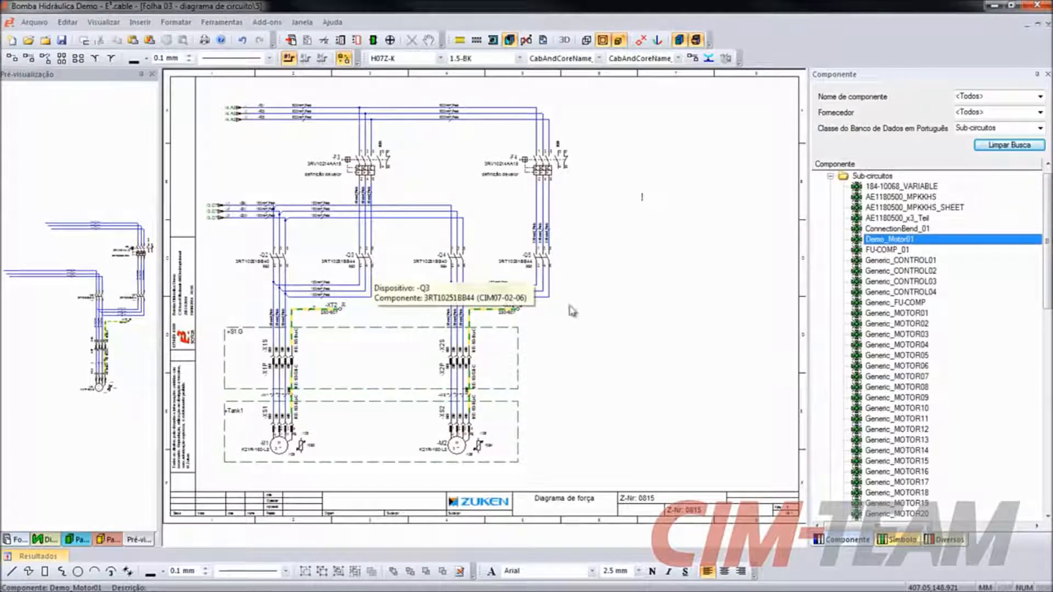
pyautogui.moveTo(890, 241); pyautogui.dragTo(638, 426)
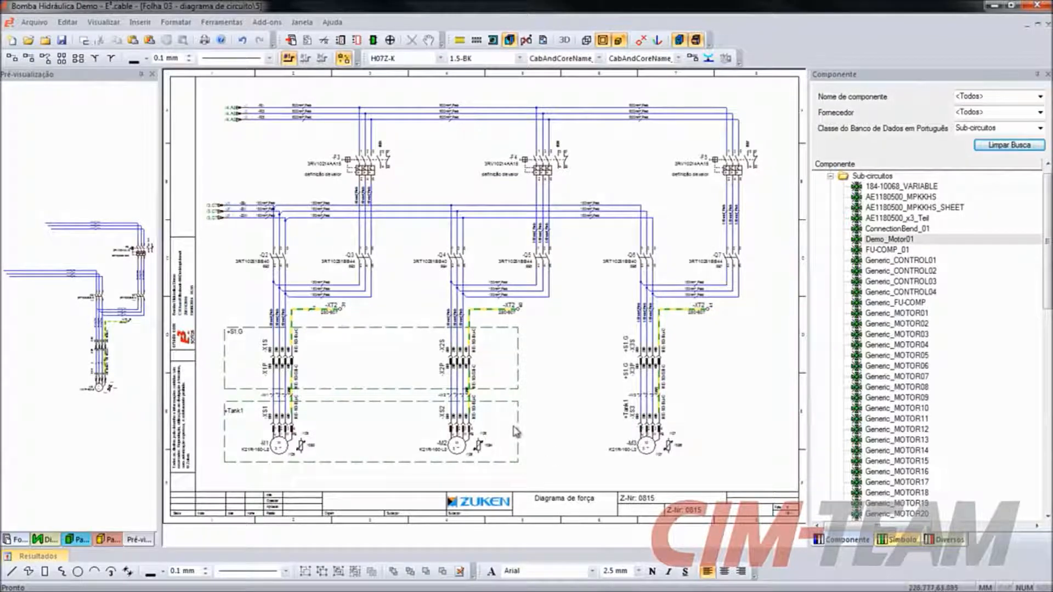
pyautogui.moveTo(651, 453)
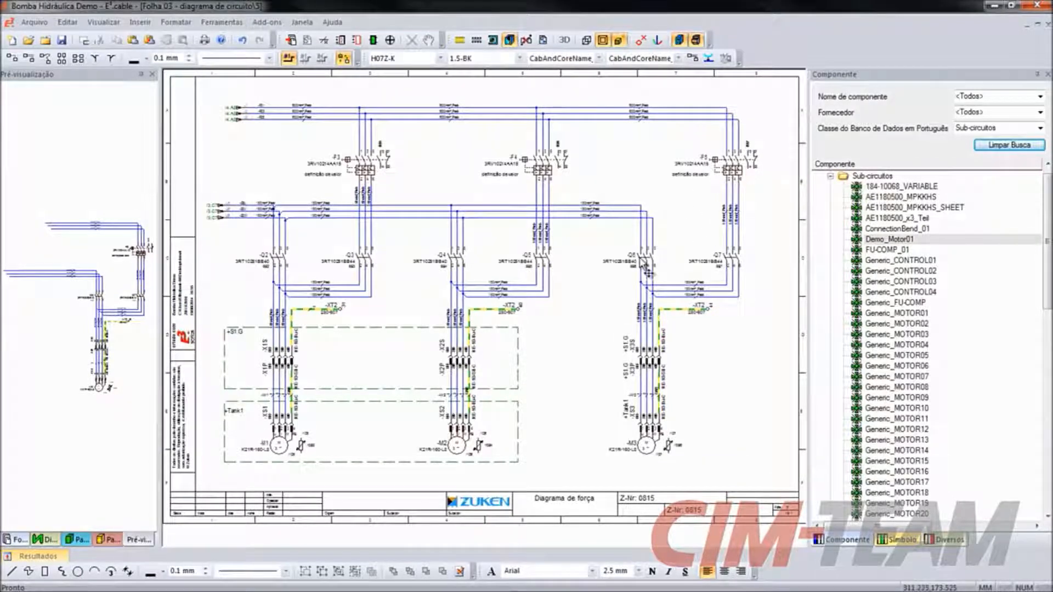
pyautogui.moveTo(646, 269)
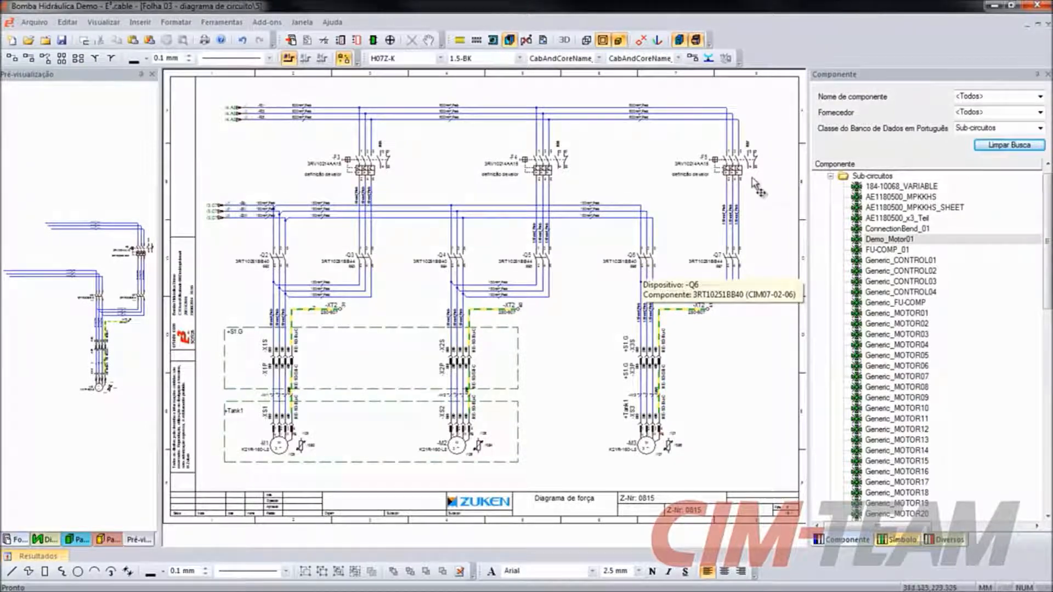
# - Change the component of device -F5 to LC1-D1810B7 in its device properties
pyautogui.rightClick(733, 164)
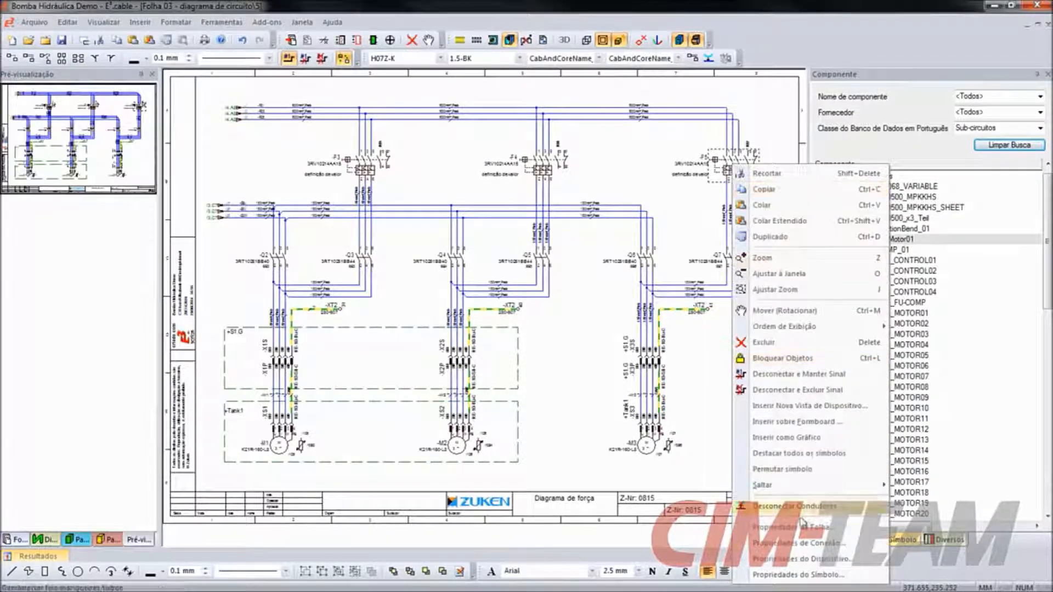
pyautogui.click(801, 559)
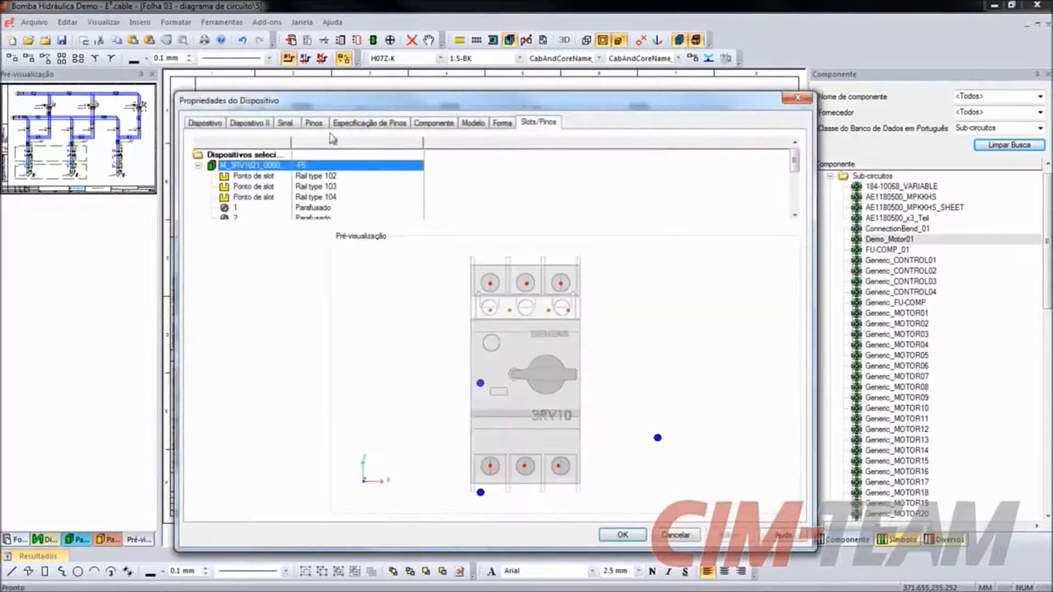
pyautogui.moveTo(497, 333); pyautogui.dragTo(630, 358)
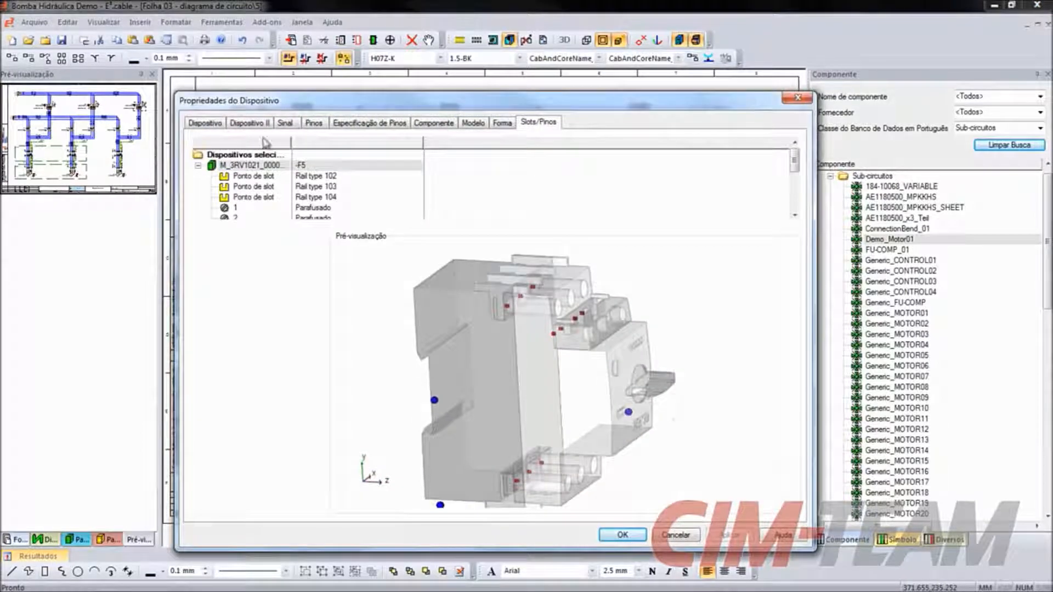
pyautogui.click(211, 124)
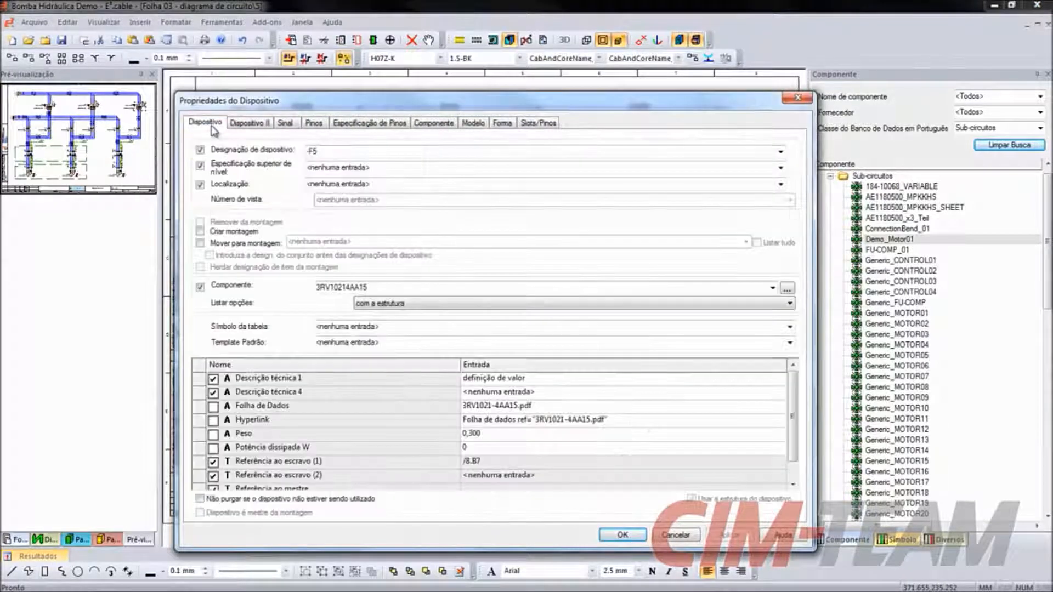
pyautogui.doubleClick(384, 288)
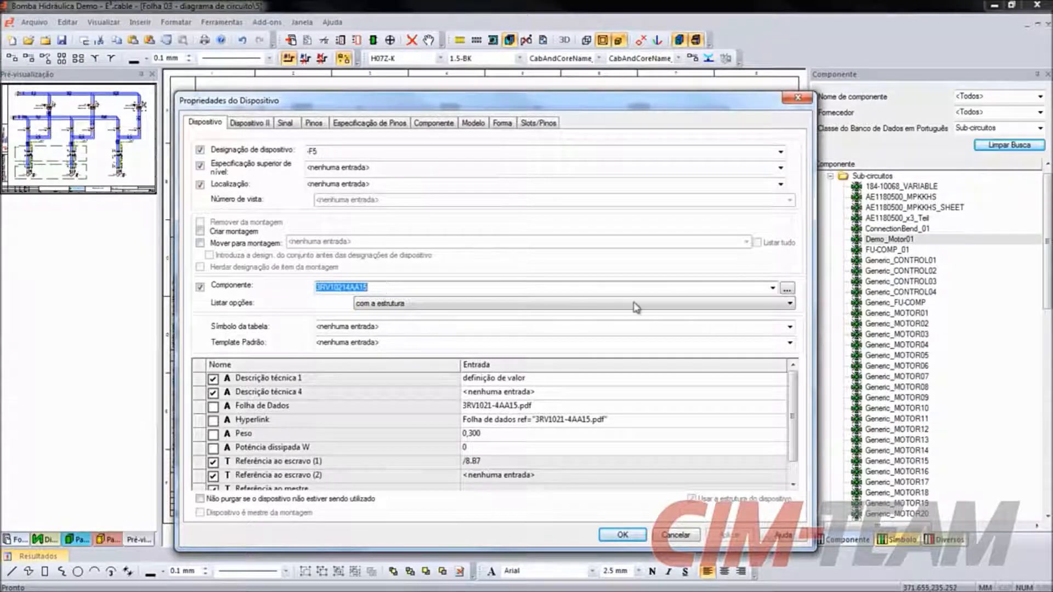
pyautogui.click(773, 287)
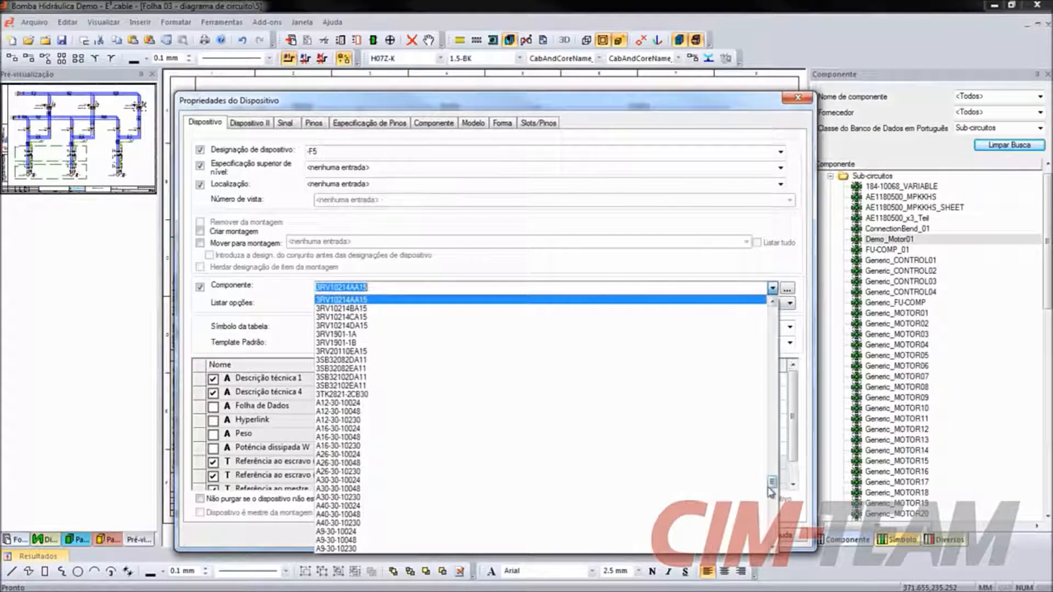
pyautogui.moveTo(773, 483); pyautogui.dragTo(773, 506)
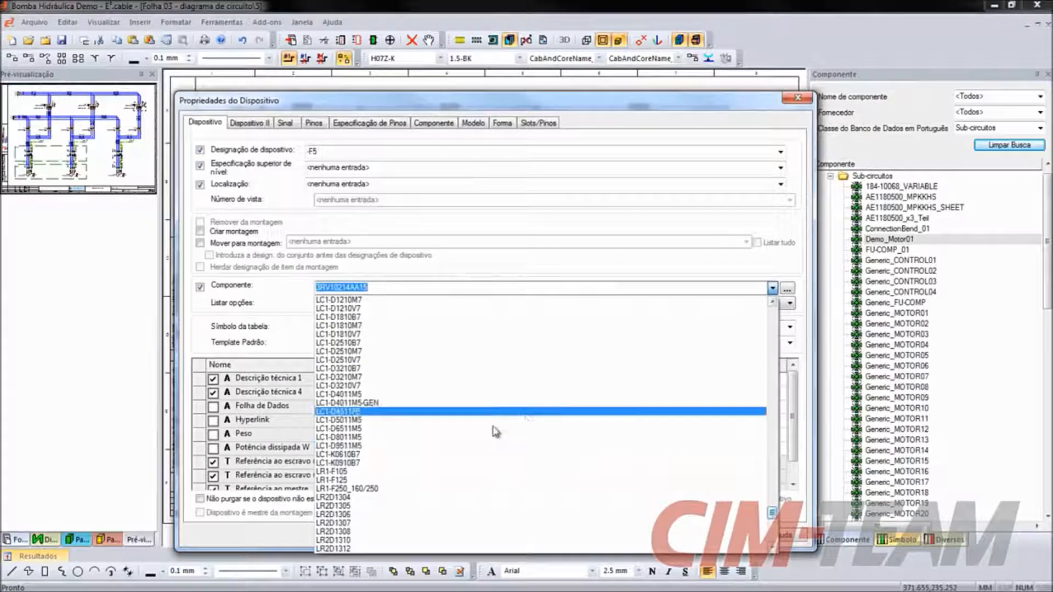
pyautogui.click(396, 318)
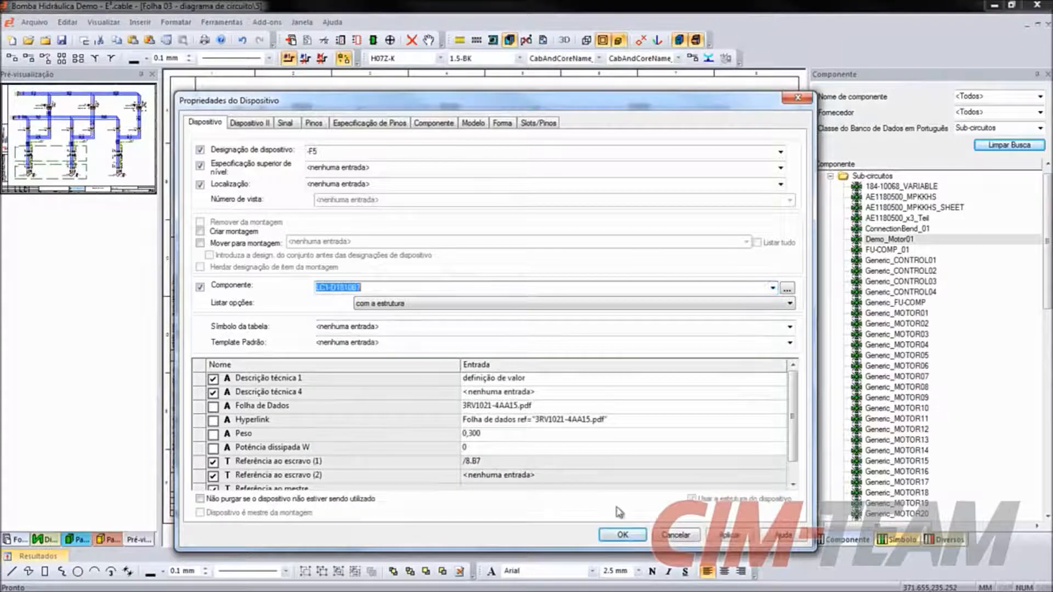
pyautogui.click(625, 537)
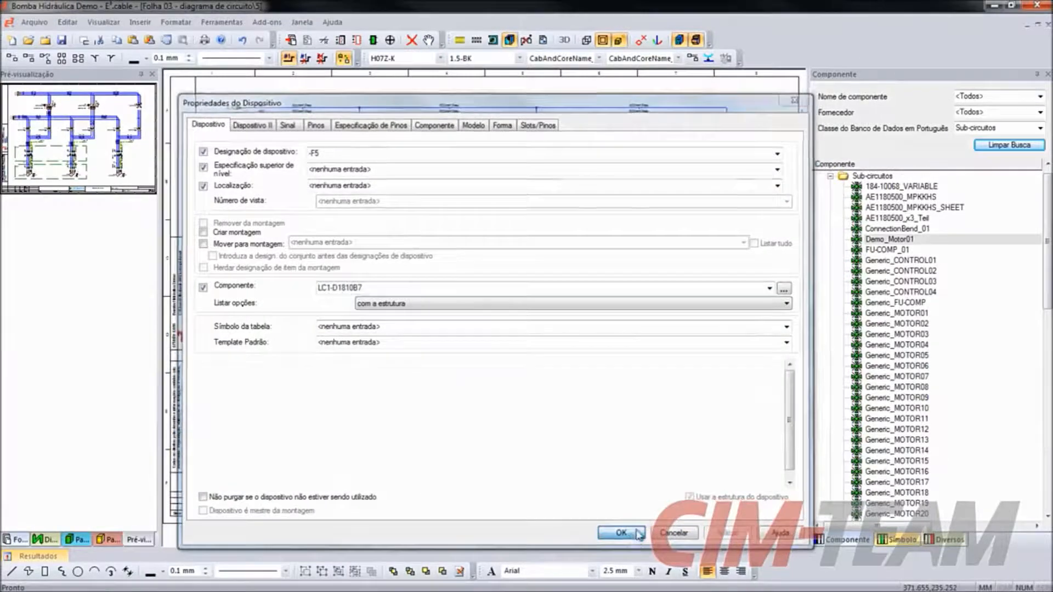
# - Reconnect pins 2, 4 and 6 of -F5 to the open conductors leading down to -Q7 with a vertical area connection
pyautogui.scroll(4, 782, 164)
pyautogui.scroll(1, 782, 136)
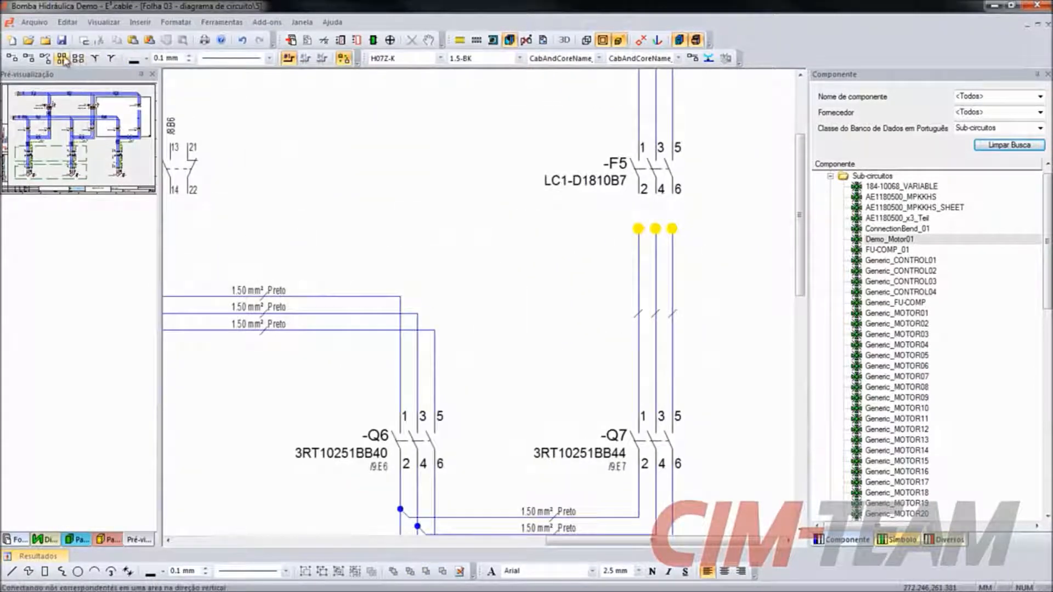
pyautogui.moveTo(462, 120); pyautogui.dragTo(719, 283)
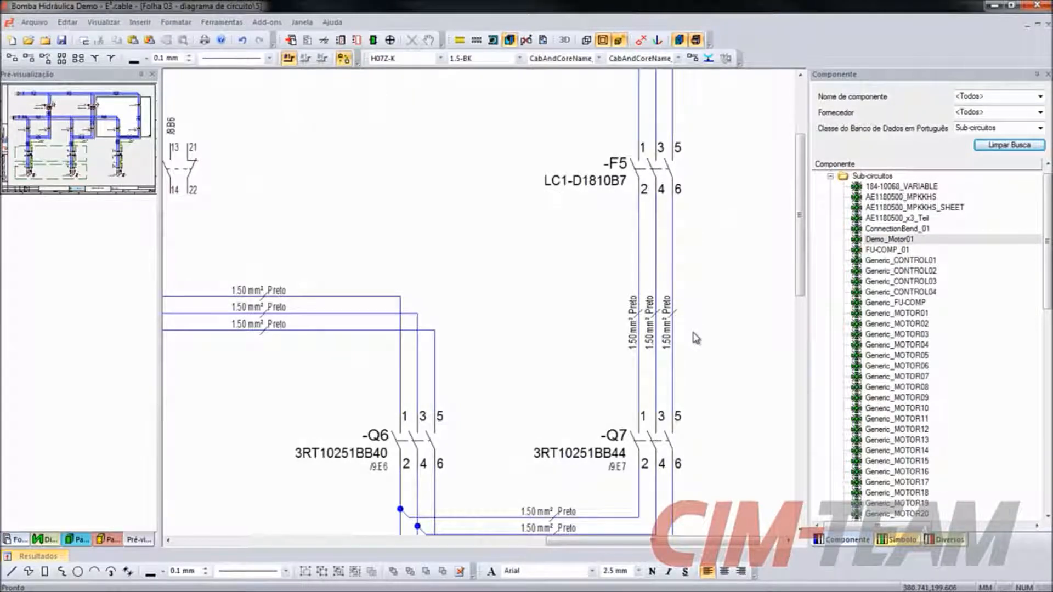
# - Examine the shape and mounting data of device -F5 in its device properties, leaving them unchanged
pyautogui.click(652, 181)
pyautogui.rightClick(652, 181)
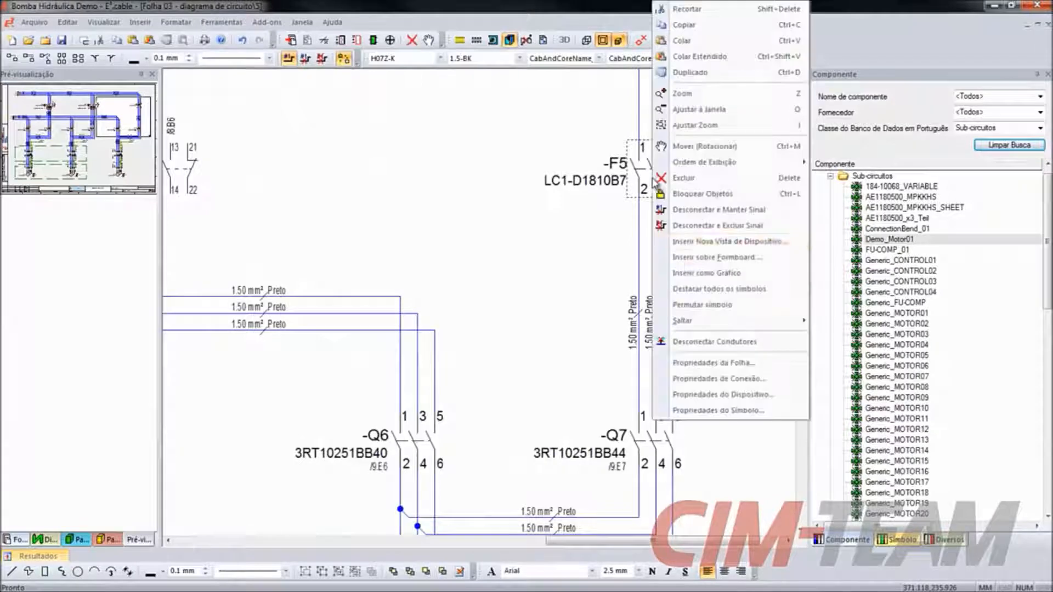
pyautogui.click(719, 395)
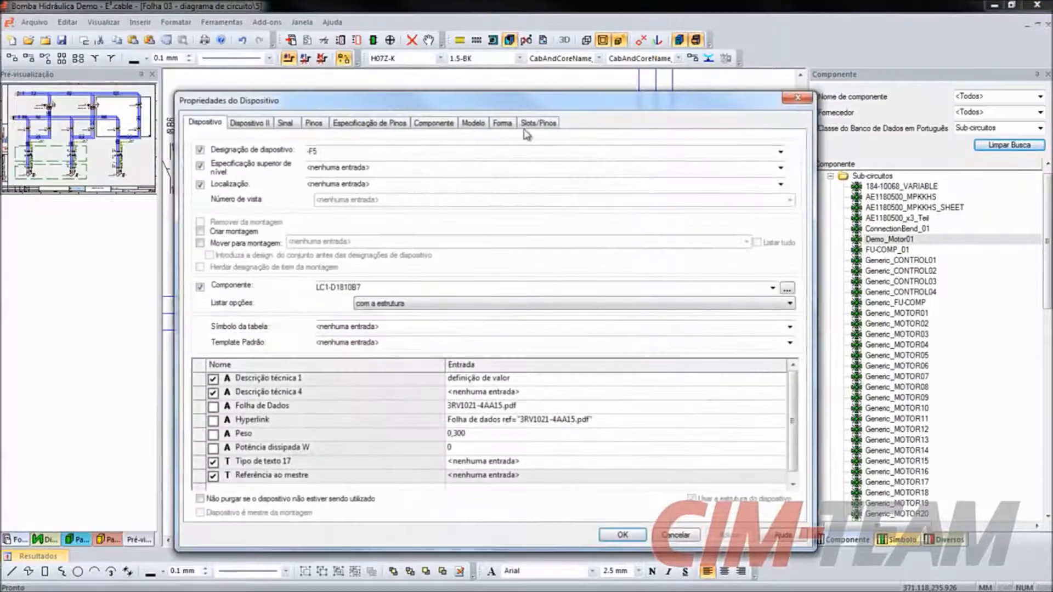
pyautogui.click(505, 126)
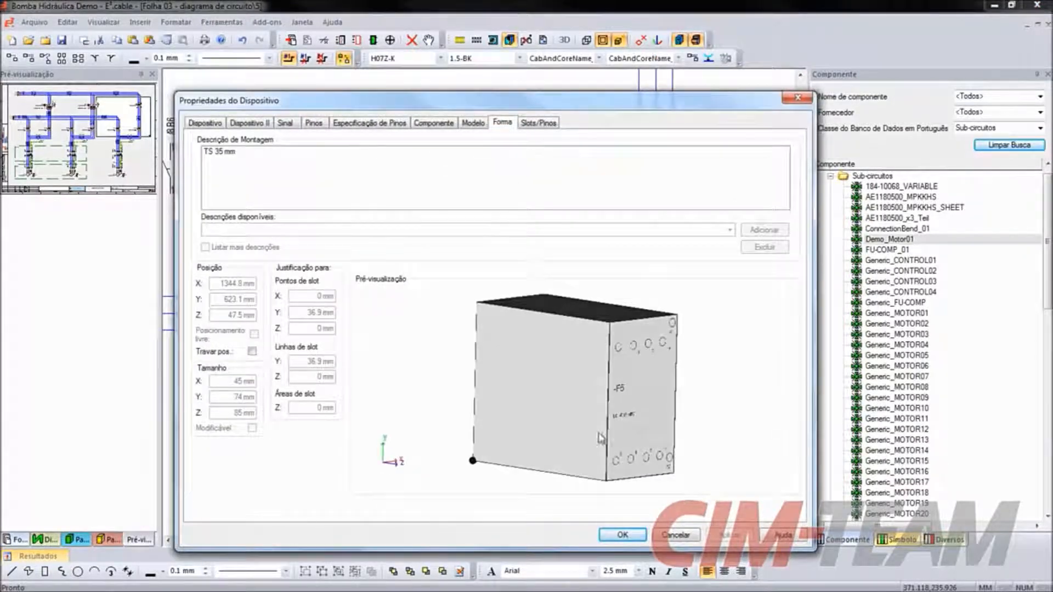
pyautogui.click(670, 539)
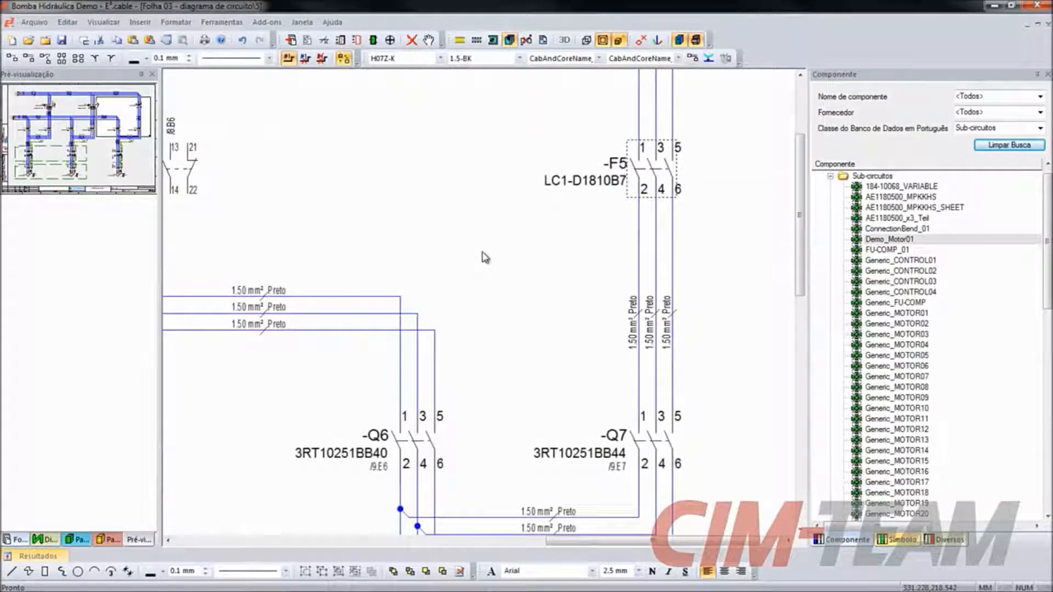
pyautogui.click(483, 253)
pyautogui.scroll(-1, 483, 252)
pyautogui.scroll(-4, 483, 252)
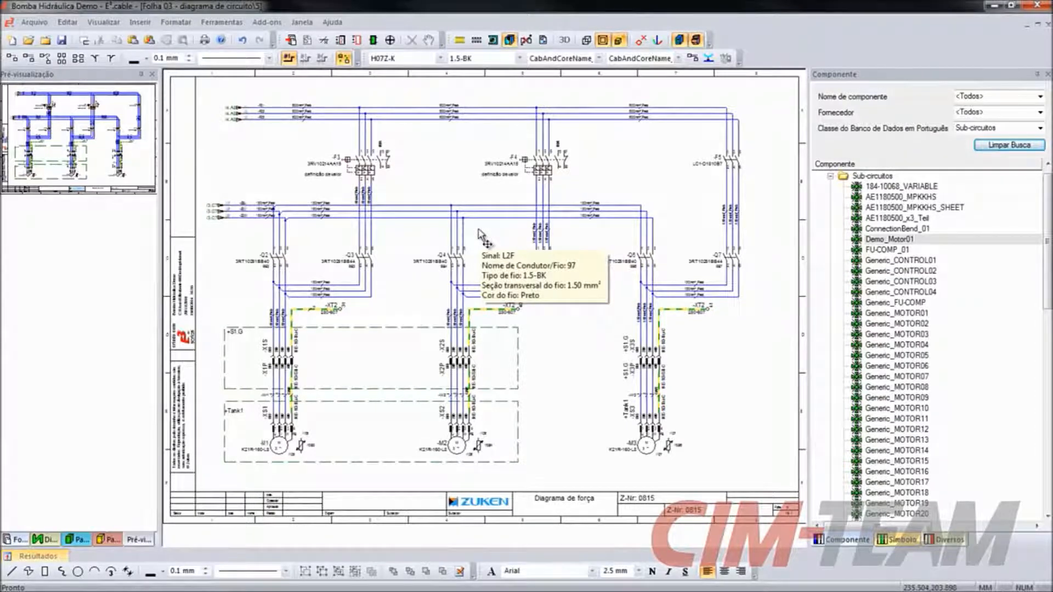
# - Show the project's sheet tree and follow the L1 signal's cross-reference /4.A8 to its counterpart on sheet 4
pyautogui.click(16, 540)
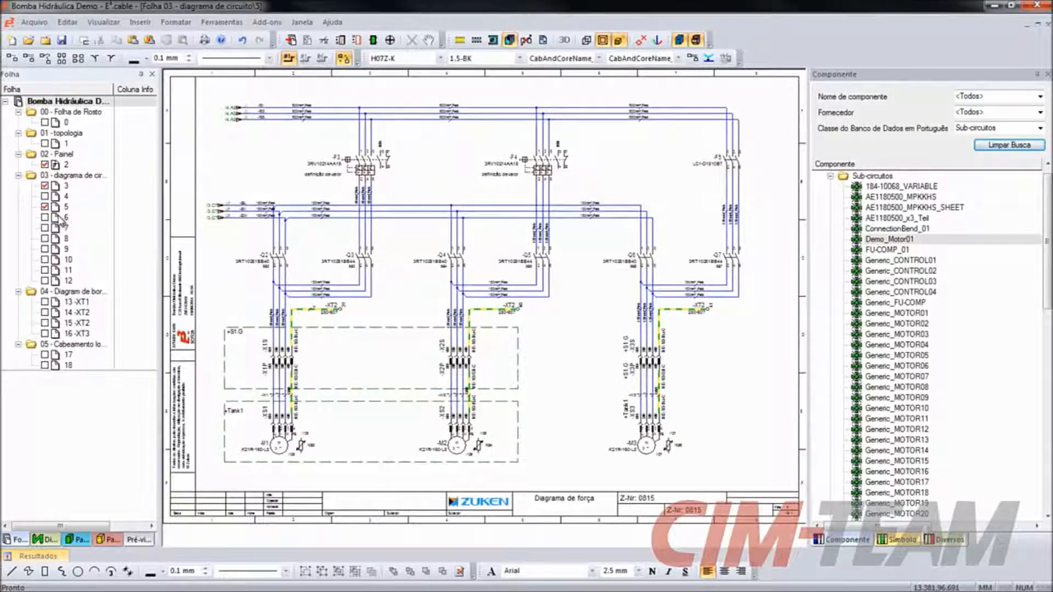
pyautogui.moveTo(199, 87); pyautogui.dragTo(285, 156, button='middle')
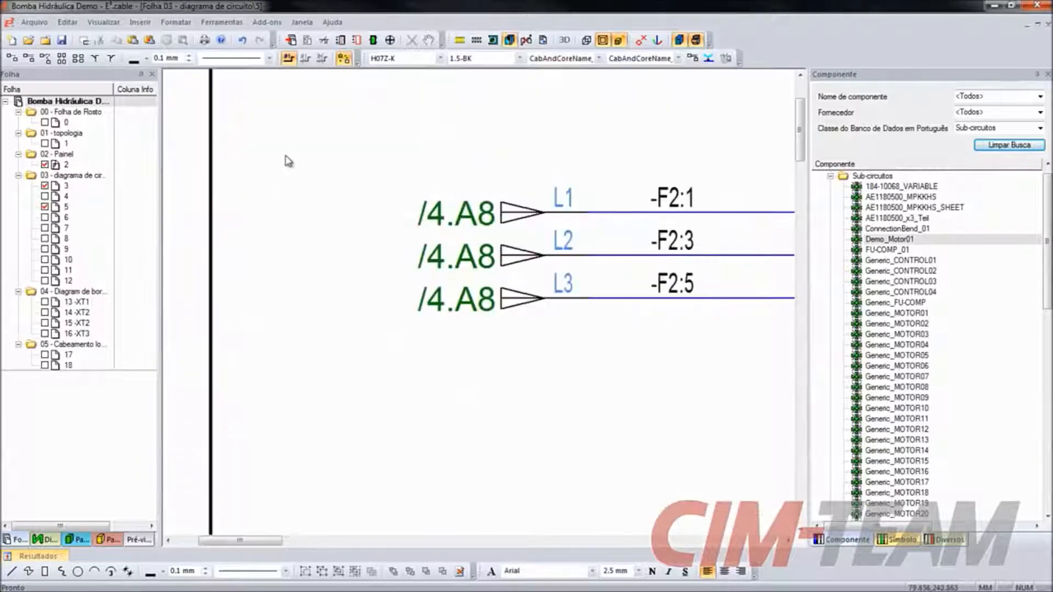
pyautogui.rightClick(519, 217)
pyautogui.moveTo(608, 461)
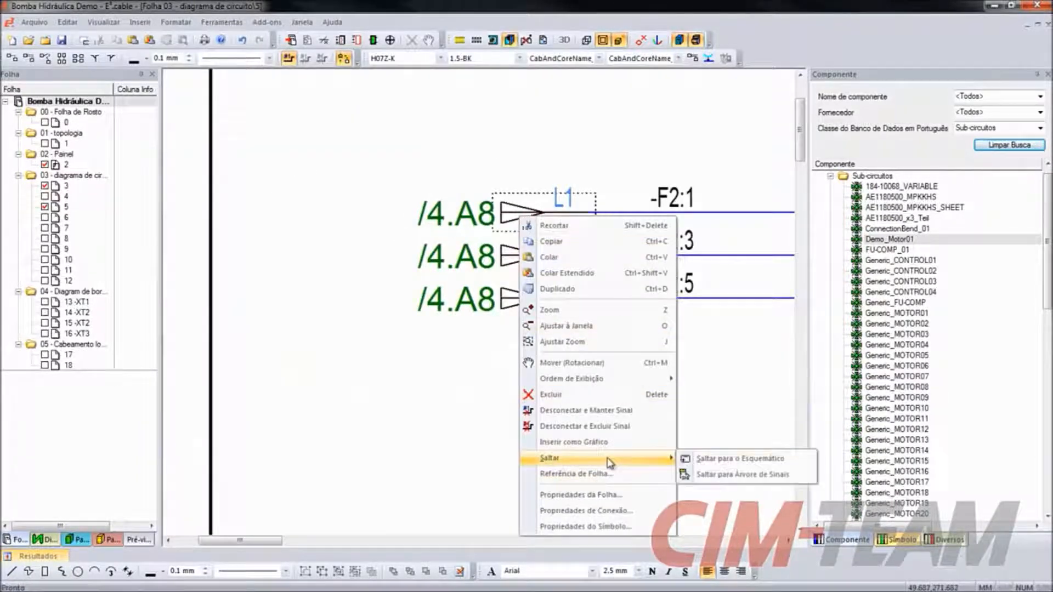
pyautogui.click(699, 465)
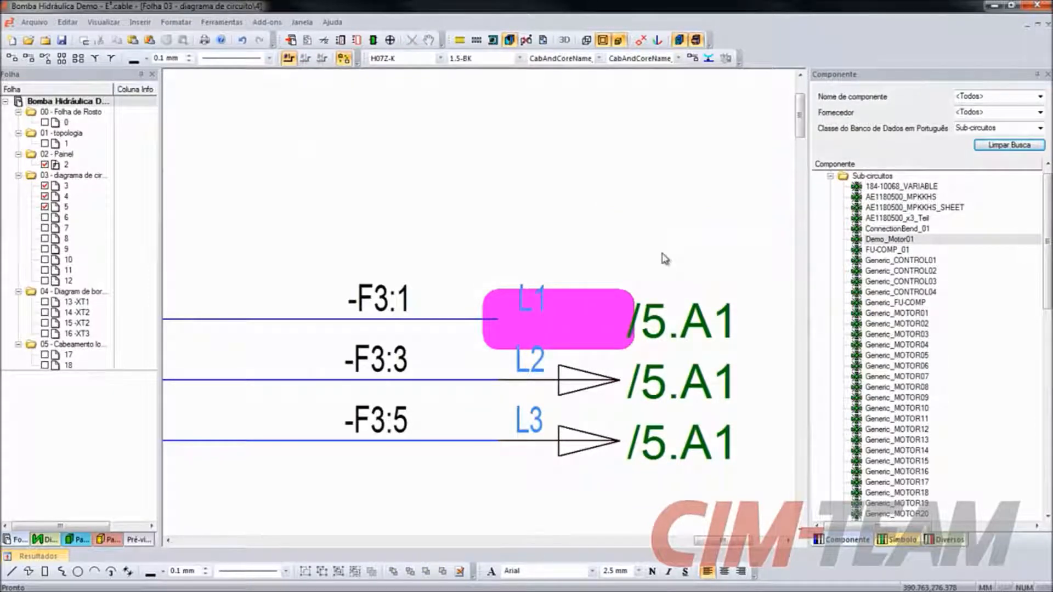
# - Insert a new schematic sheet named 19 in DINA3 format after sheet 4
pyautogui.rightClick(78, 201)
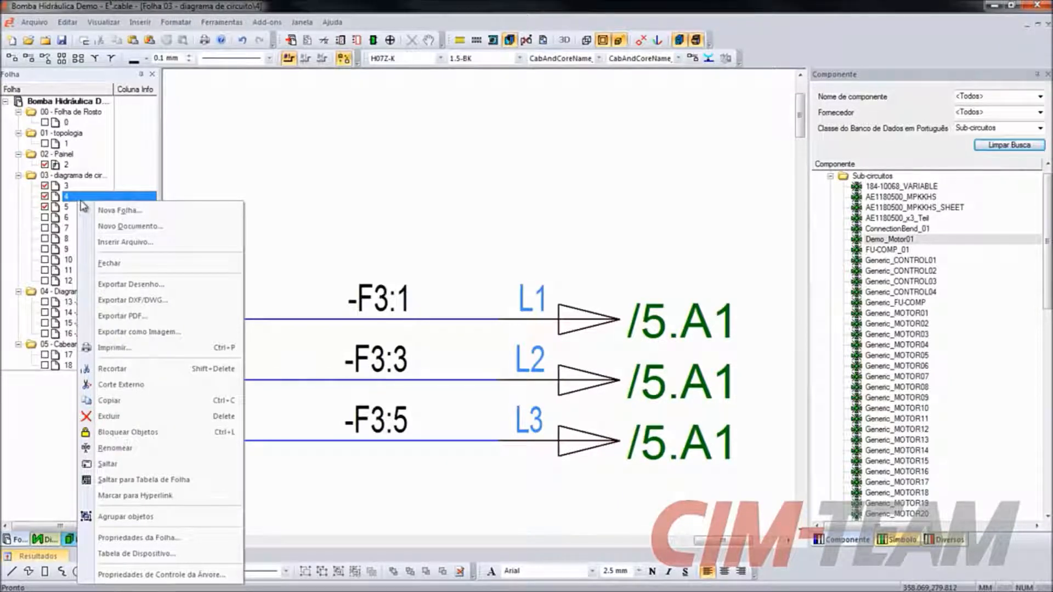
pyautogui.click(116, 210)
pyautogui.click(420, 268)
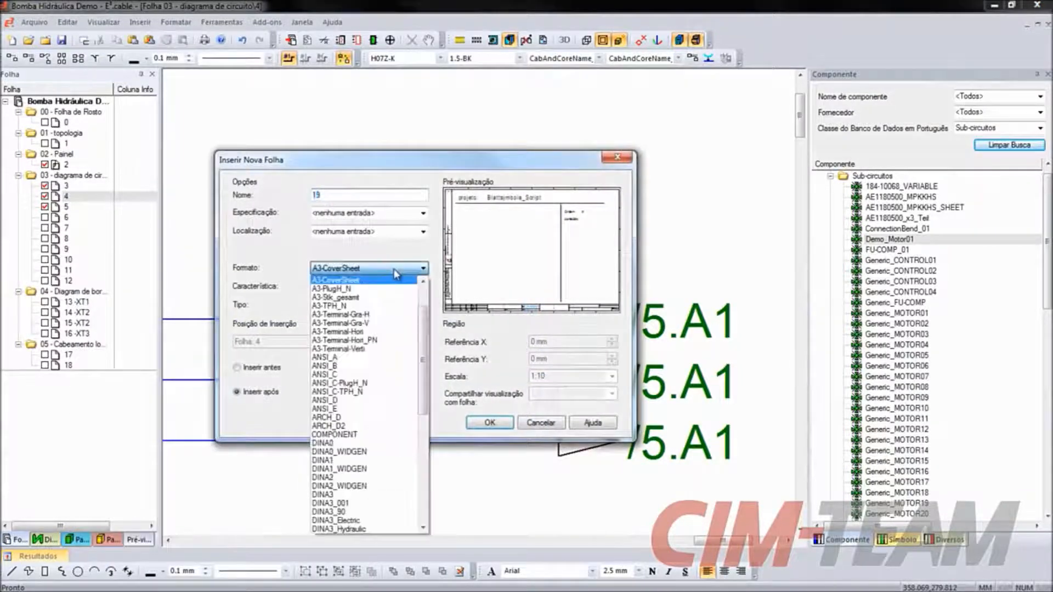
pyautogui.click(328, 496)
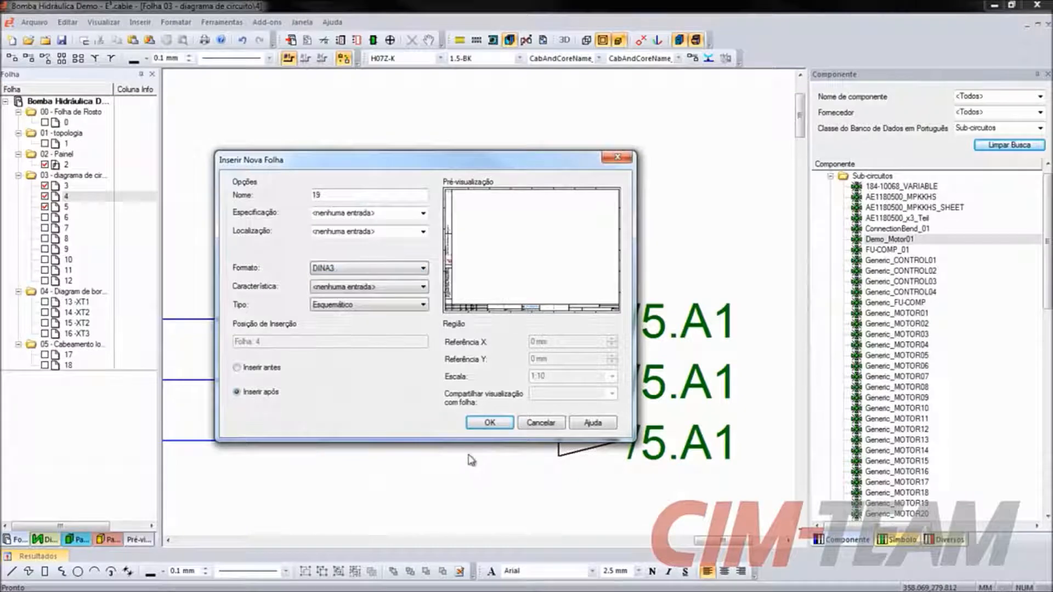
pyautogui.click(486, 423)
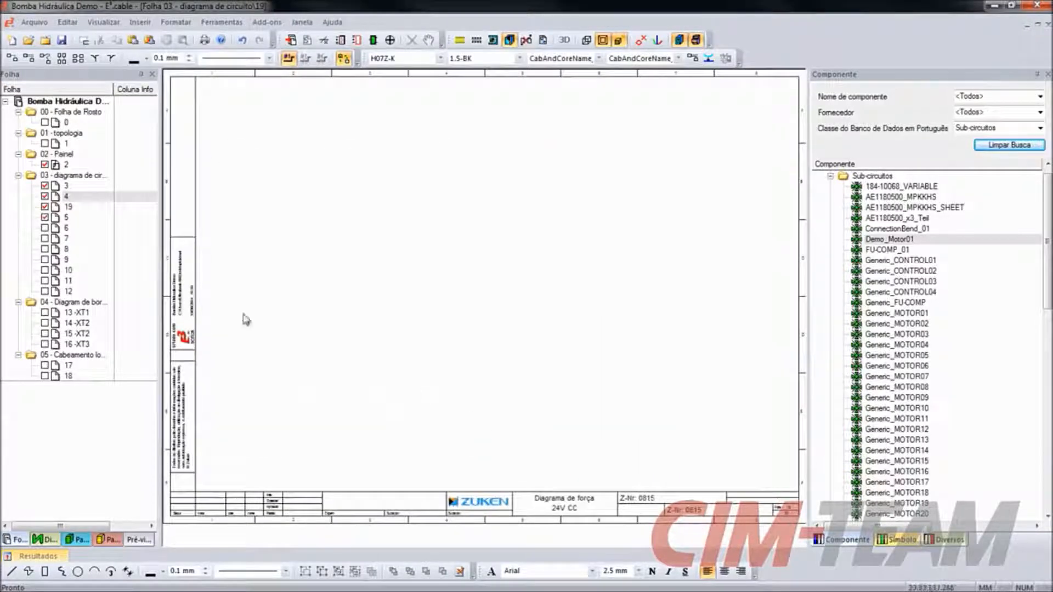
# - Return to sheet 4 and renumber all sheets of the project in sequence
pyautogui.doubleClick(79, 197)
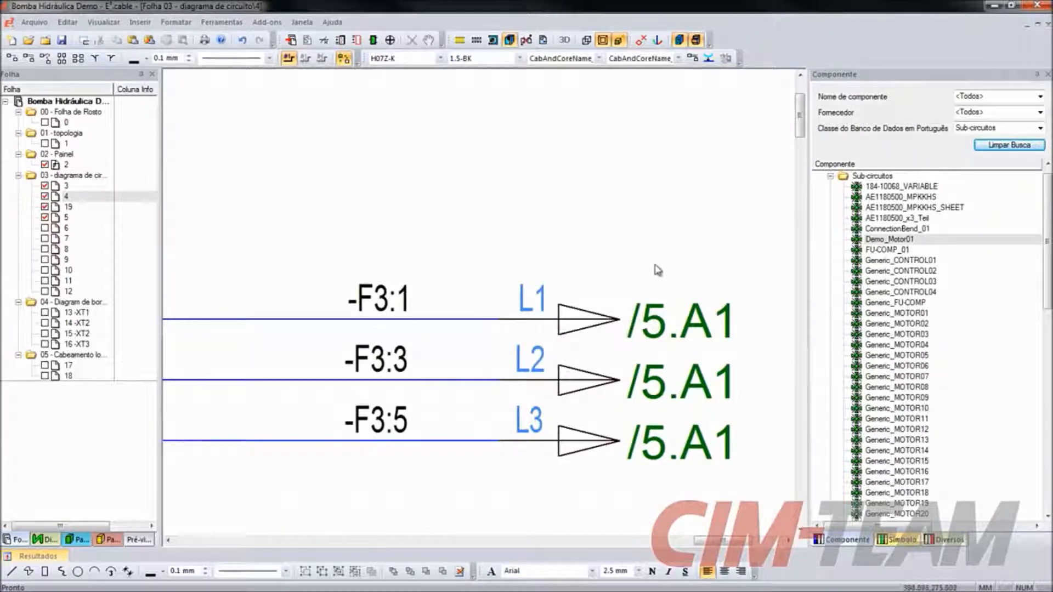
pyautogui.click(77, 101)
pyautogui.rightClick(77, 101)
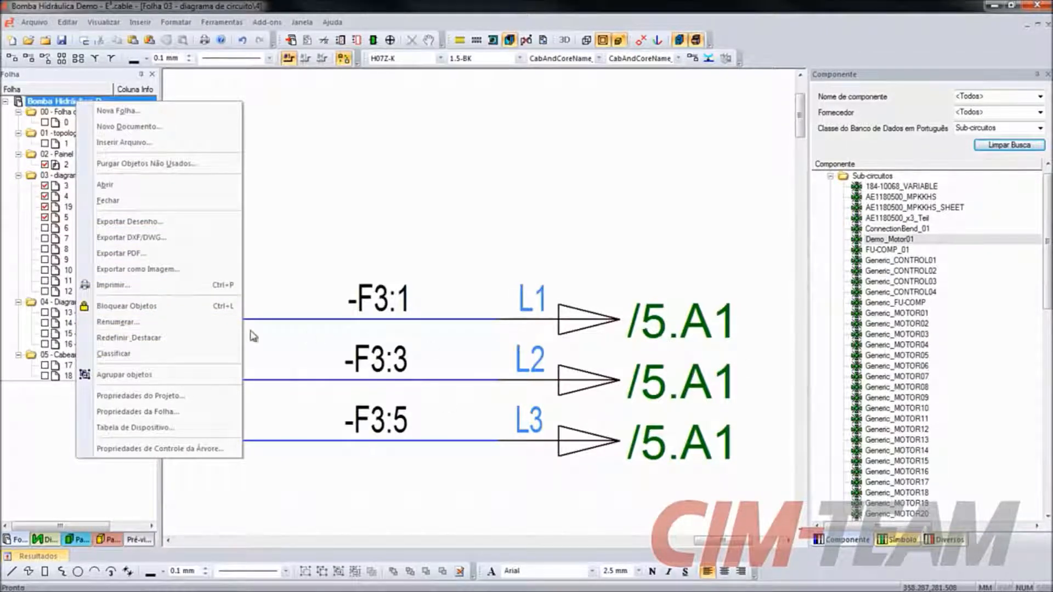
pyautogui.click(170, 324)
pyautogui.click(617, 193)
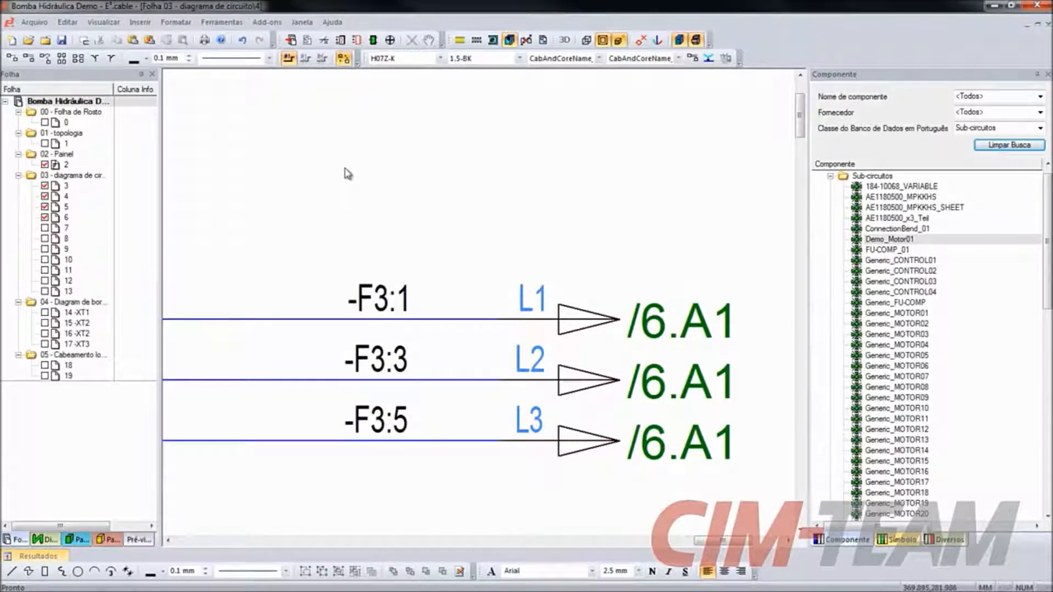
pyautogui.click(34, 22)
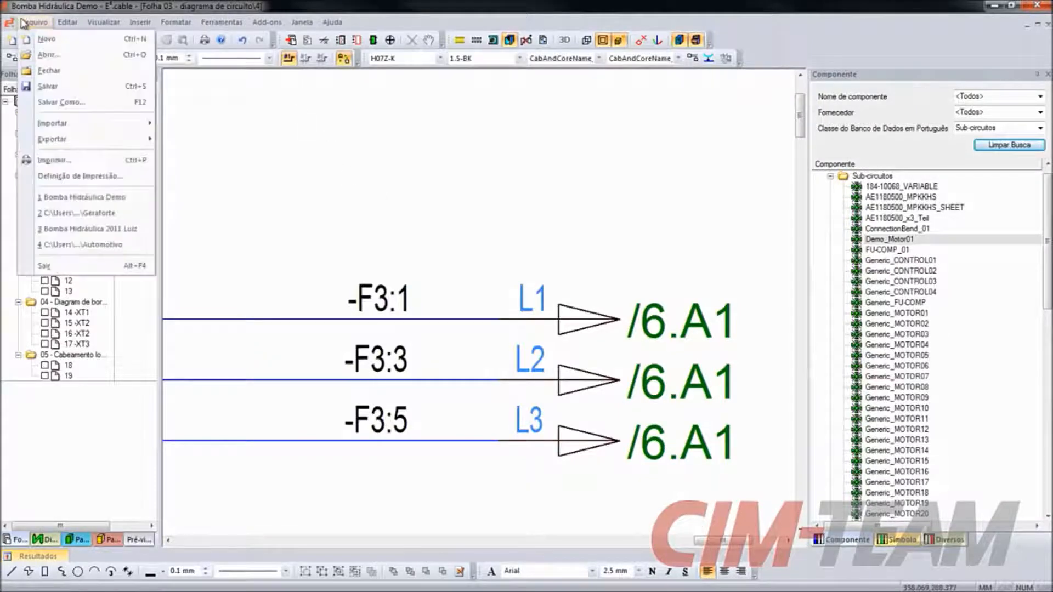
pyautogui.moveTo(100, 131)
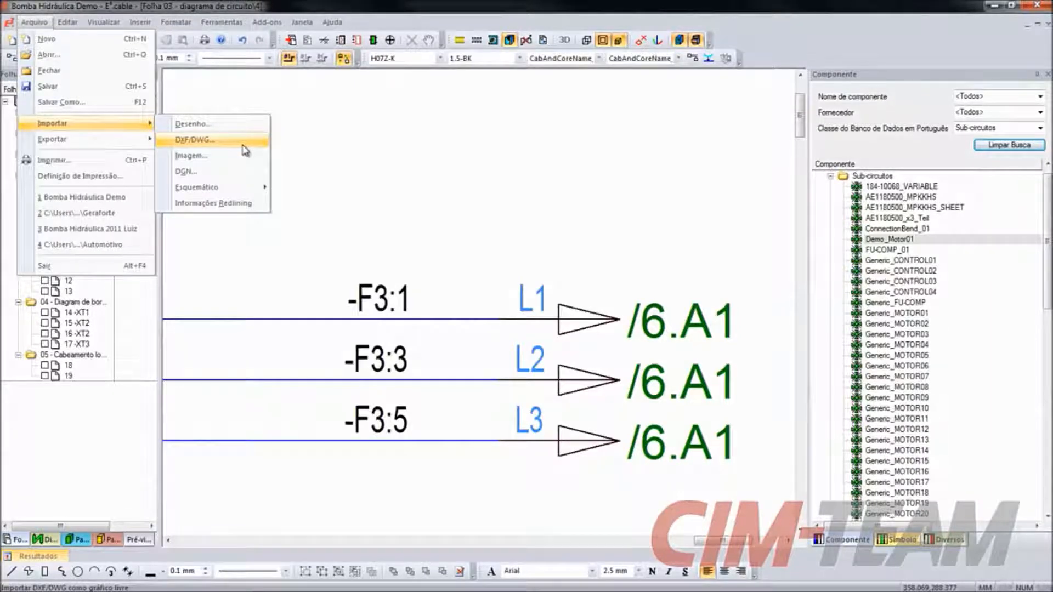
pyautogui.click(443, 140)
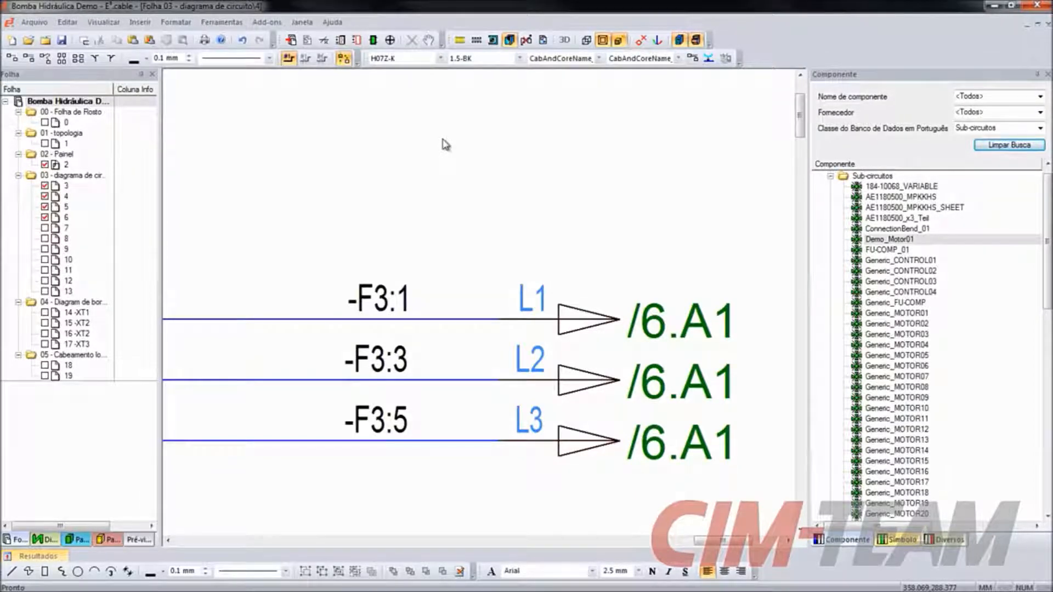
# - On sheet 8, follow the cross-reference /7.E6 of input E0.1 on PLC -A2 to its schematic symbol on sheet 7
pyautogui.scroll(-5, 446, 144)
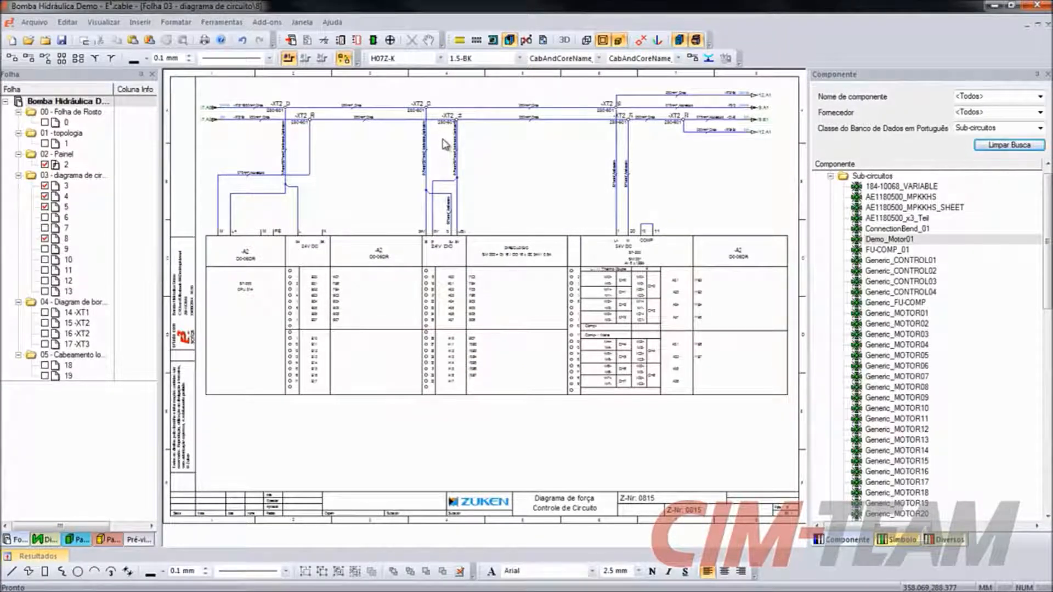
pyautogui.moveTo(255, 211); pyautogui.dragTo(538, 398)
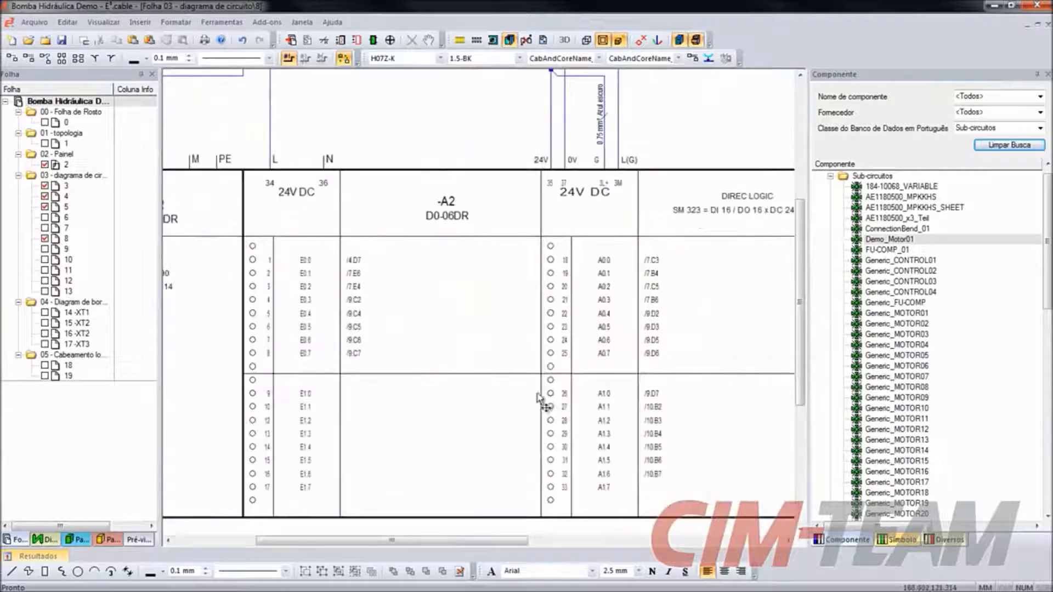
pyautogui.scroll(3, 376, 336)
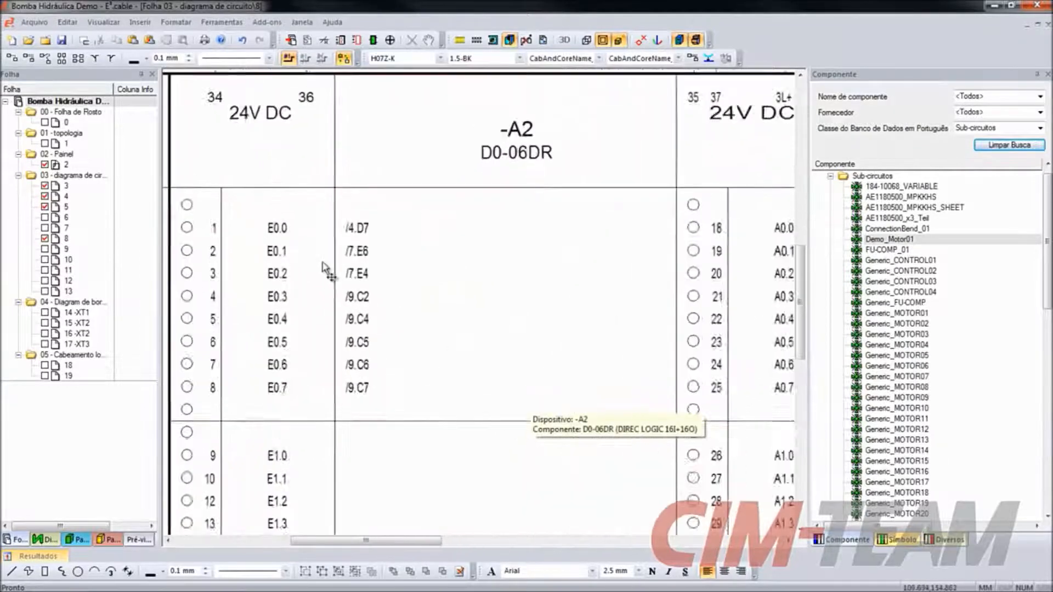
pyautogui.scroll(1, 323, 269)
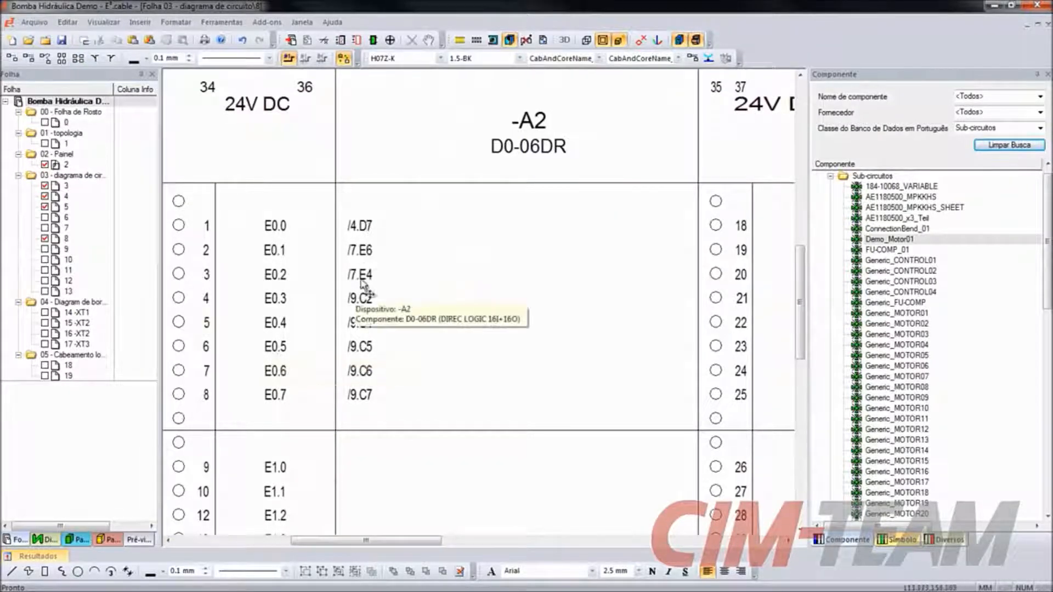
pyautogui.rightClick(360, 251)
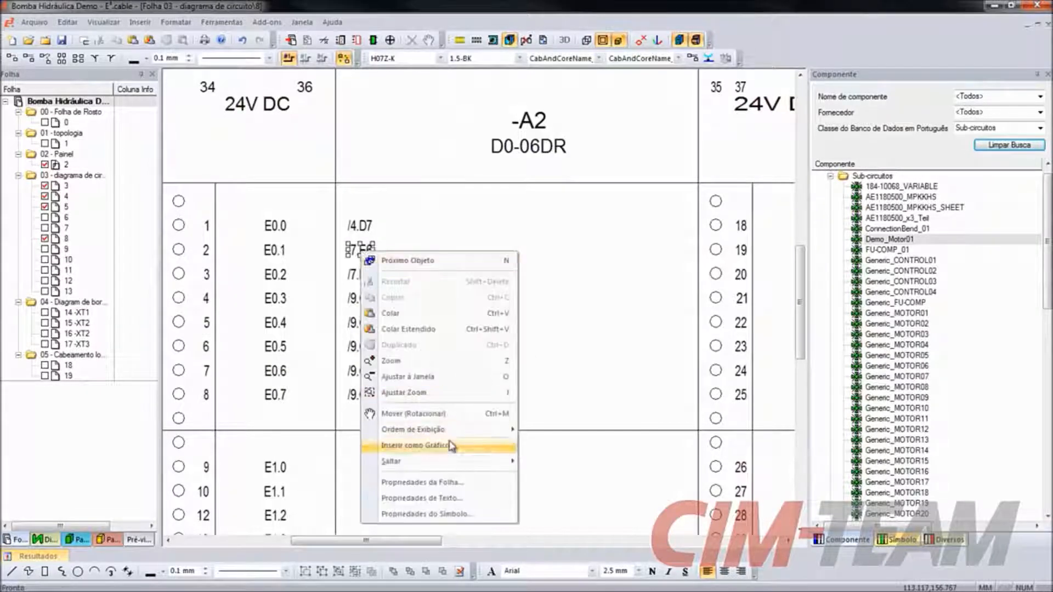
pyautogui.moveTo(445, 462)
pyautogui.click(541, 464)
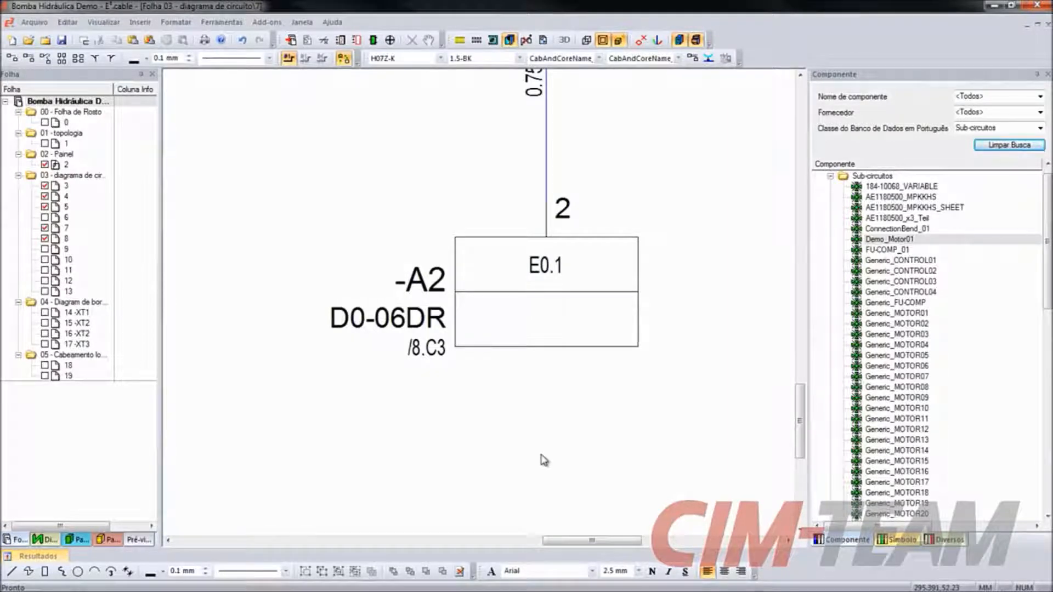
# - Set PLC - Comentário 1 to "Liga Bomba 1" in the symbol properties of input E0.1 on -A2
pyautogui.rightClick(579, 305)
pyautogui.click(647, 412)
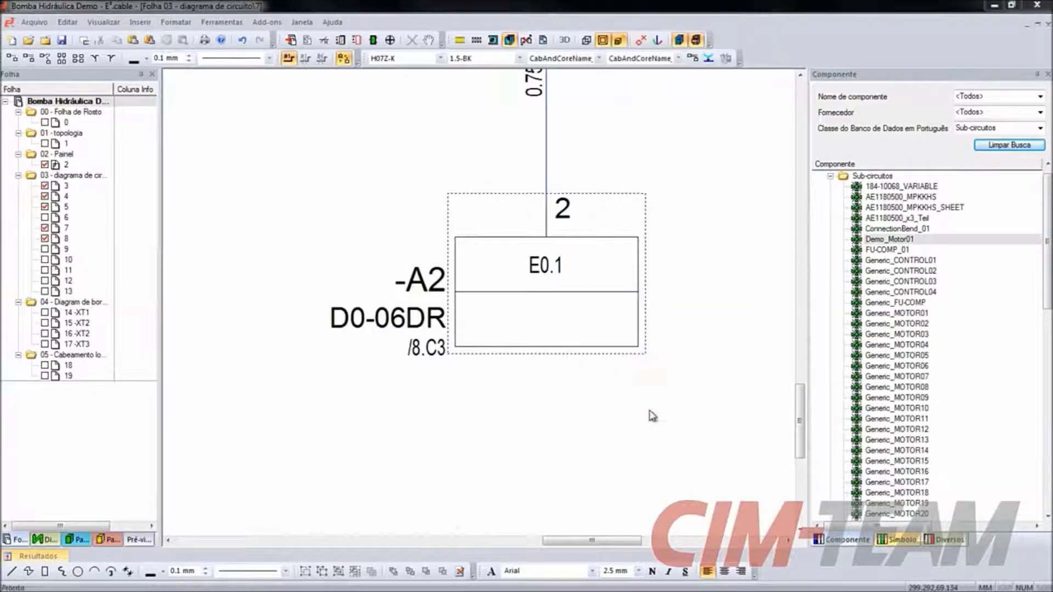
pyautogui.click(348, 406)
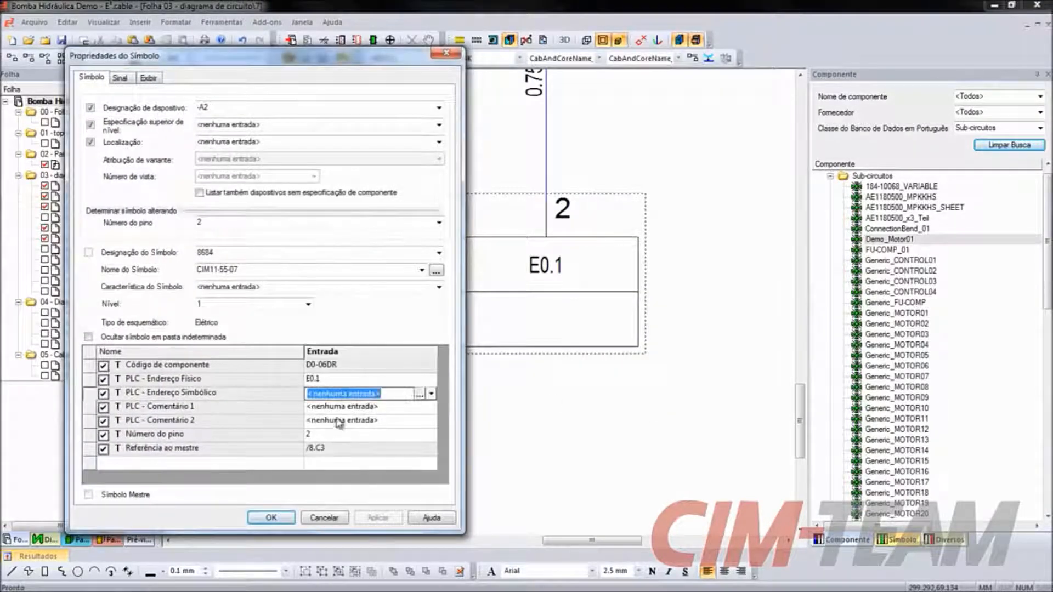
pyautogui.write('Liga ')
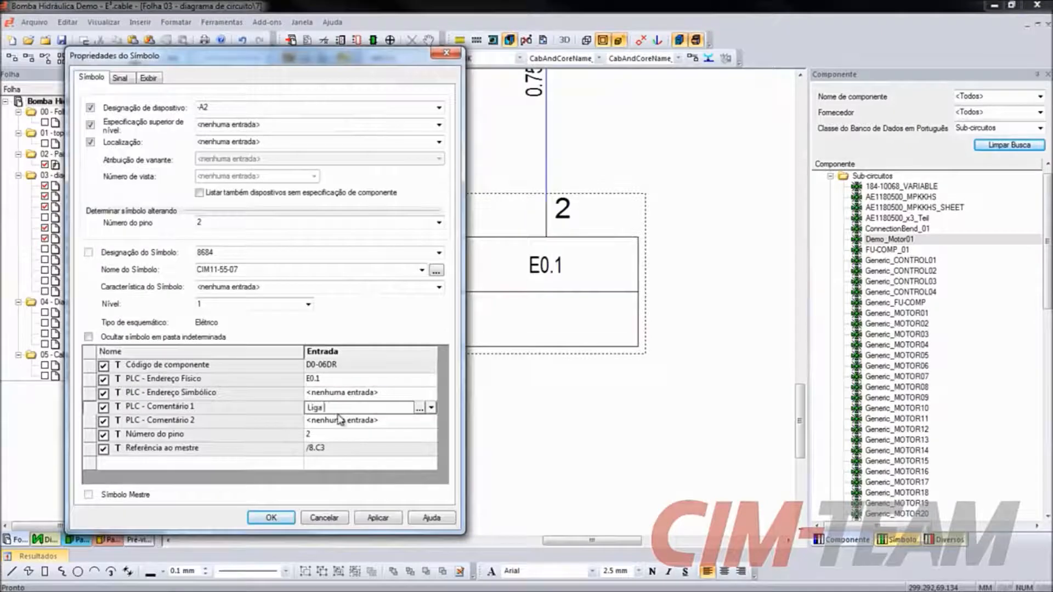
pyautogui.write('Bomba 1')
pyautogui.click(271, 518)
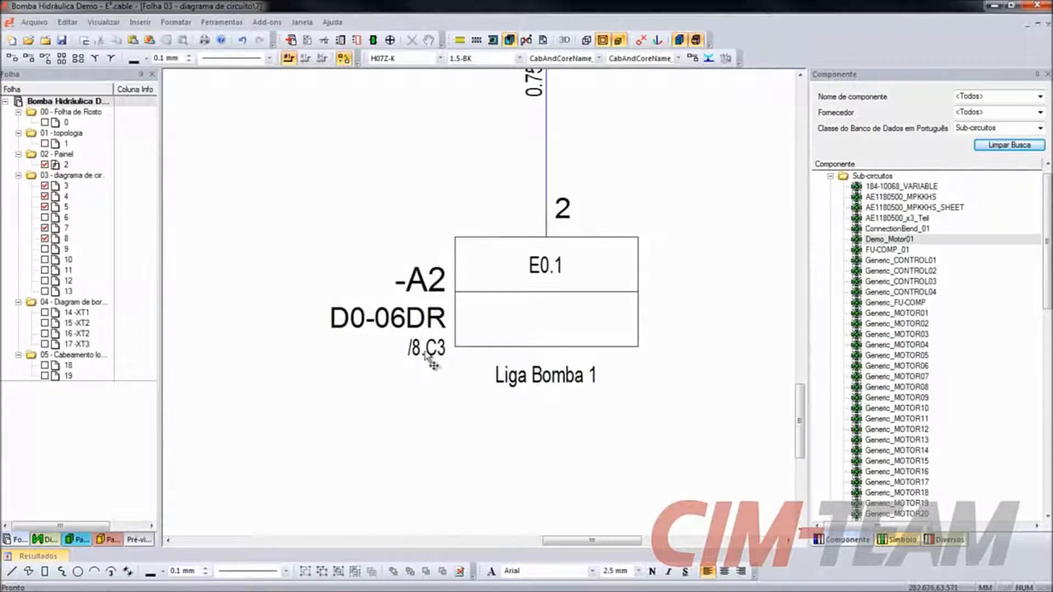
# - Follow the cross-reference /8.C3 of the E0.1 symbol back to the PLC overview on sheet 8
pyautogui.rightClick(427, 351)
pyautogui.moveTo(494, 287)
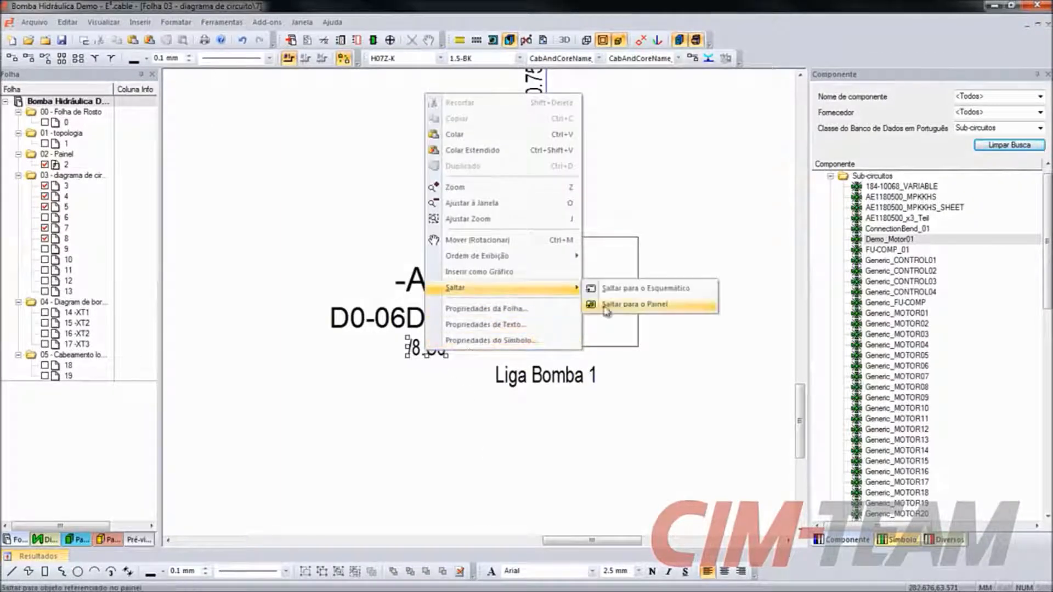
pyautogui.click(626, 300)
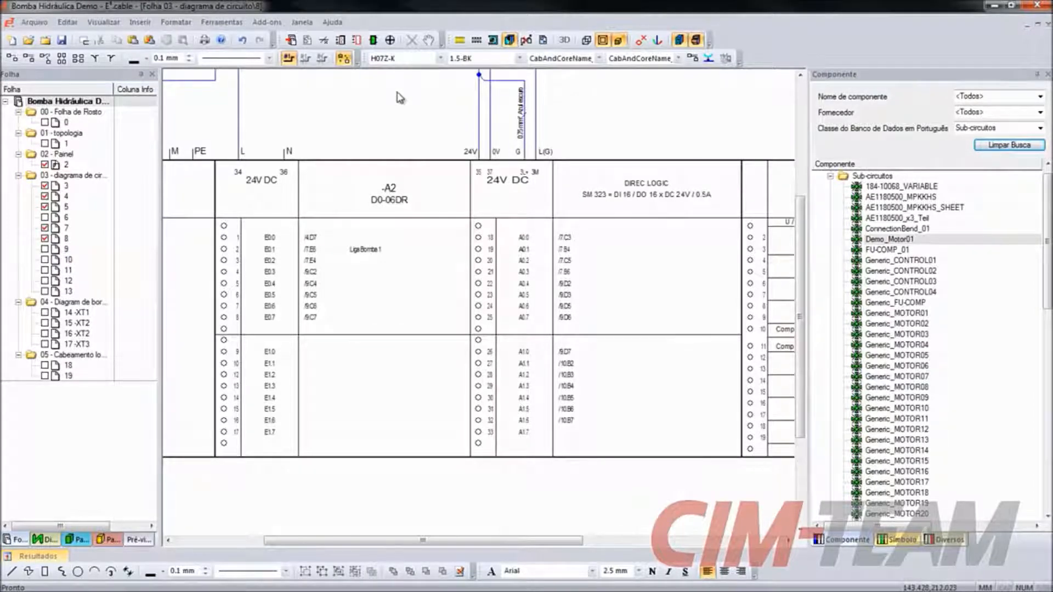
# - Open the PLC interface's Gerenciamento de Endereçamento worksheet in Excel and transfer the project's PLC addresses into its table
pyautogui.click(267, 22)
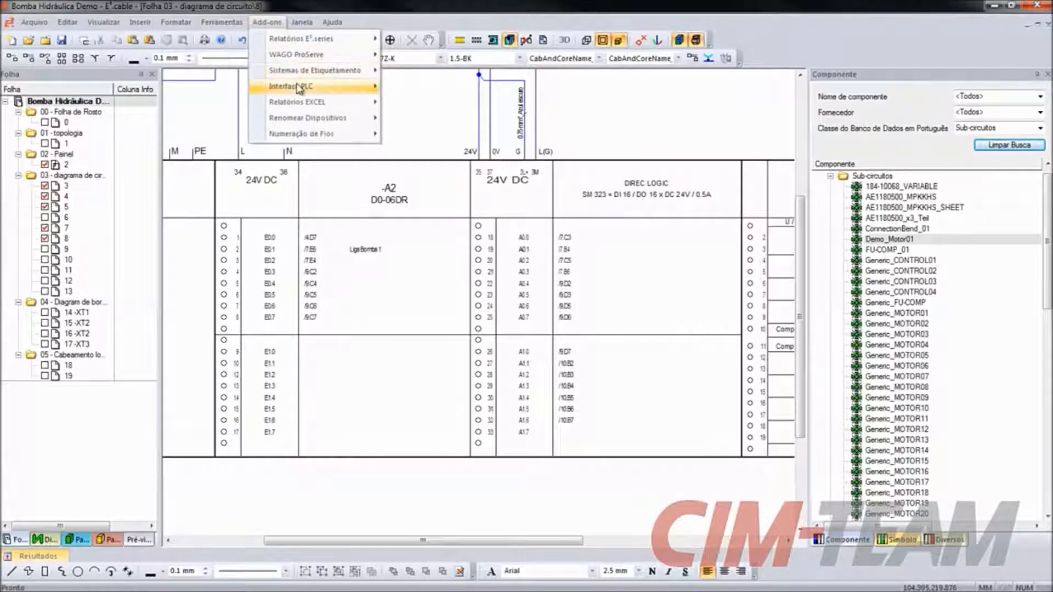
pyautogui.moveTo(297, 89)
pyautogui.moveTo(538, 95)
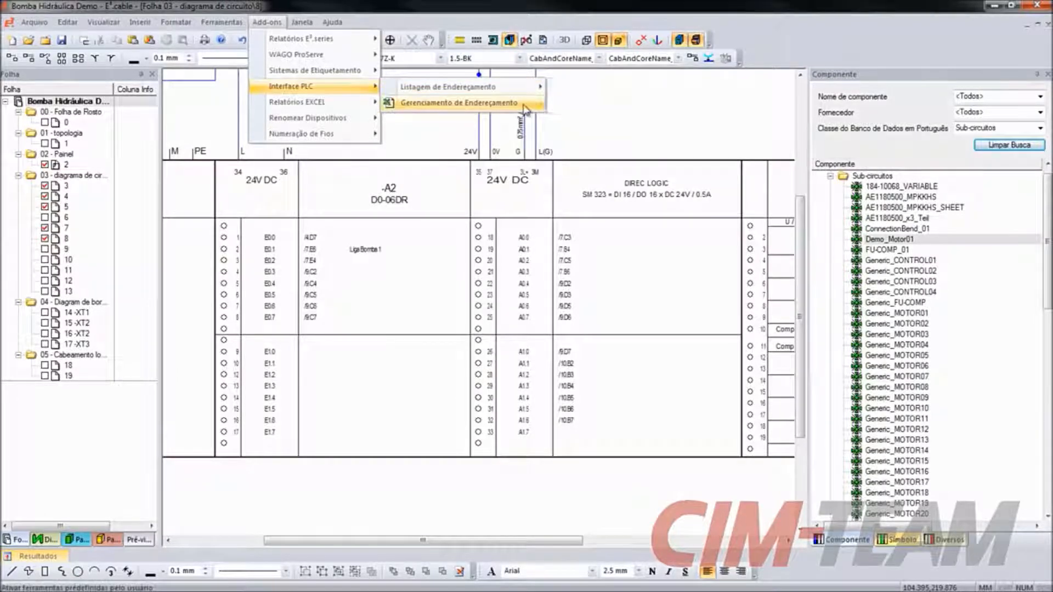
pyautogui.click(521, 103)
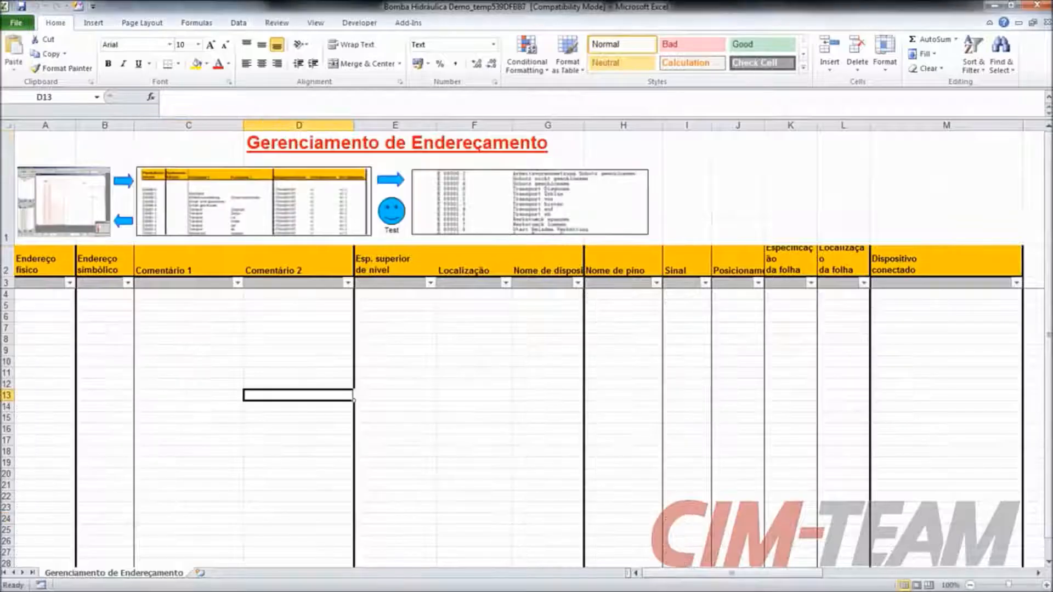
pyautogui.click(126, 185)
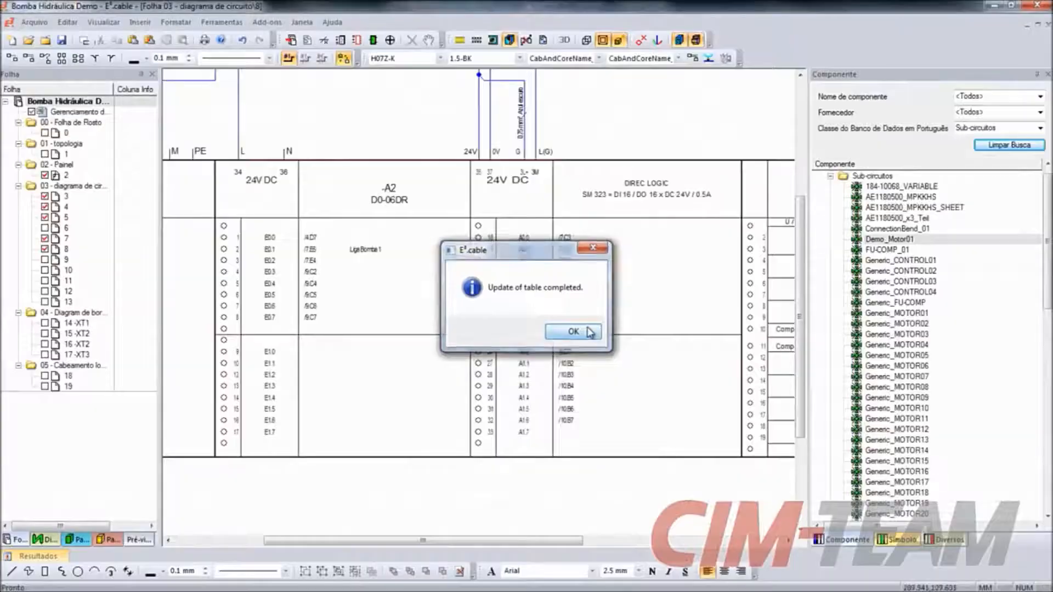
# - Switch to the Gerenciamento de Endereçamento worksheet in Excel and test the PLC address table for duplicate addresses
pyautogui.click(586, 332)
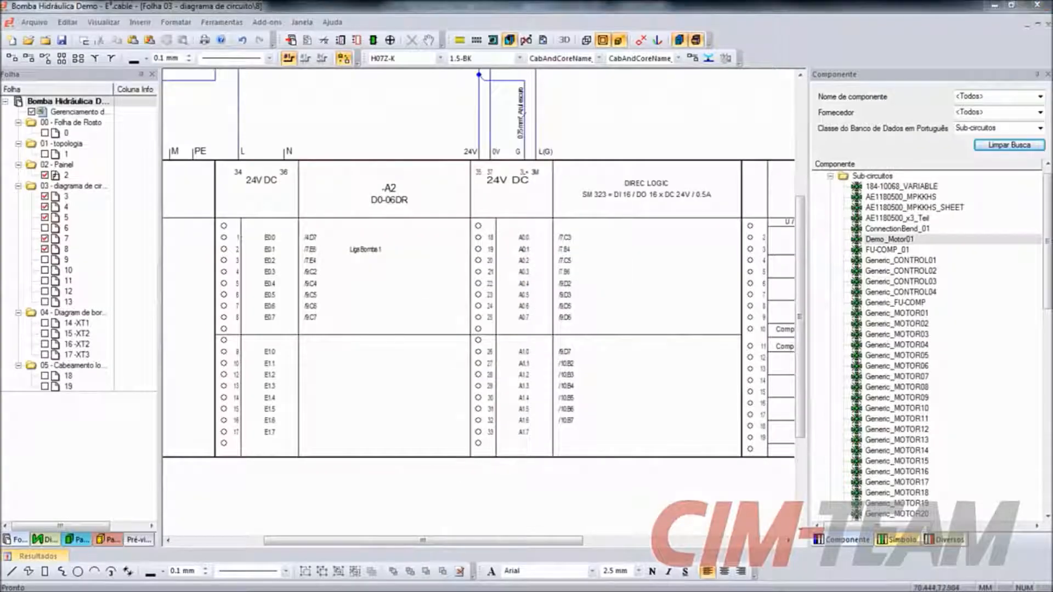
pyautogui.hotkey('alt', 'Tab')
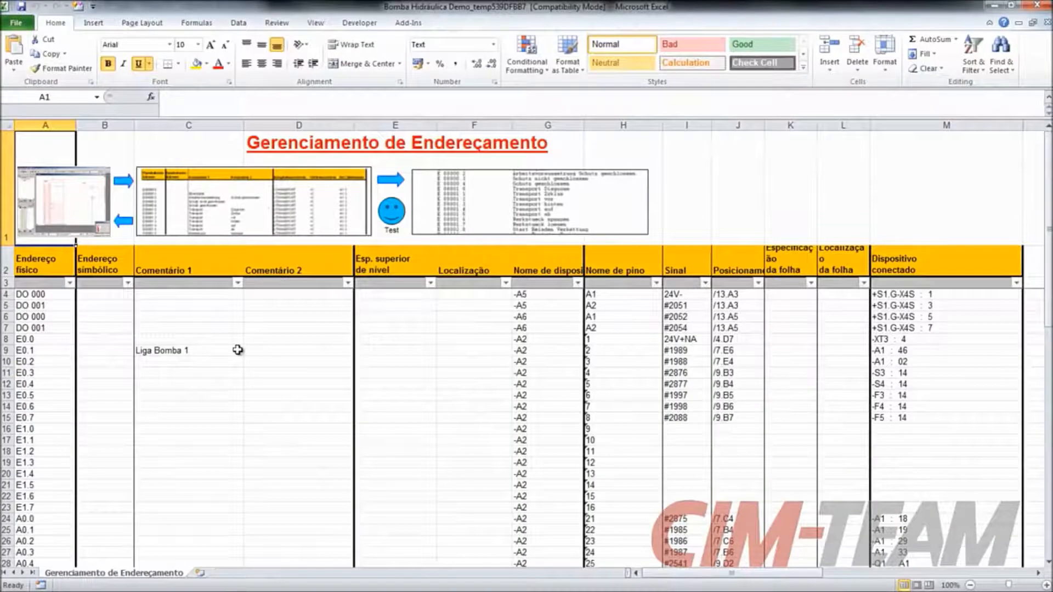
pyautogui.click(393, 216)
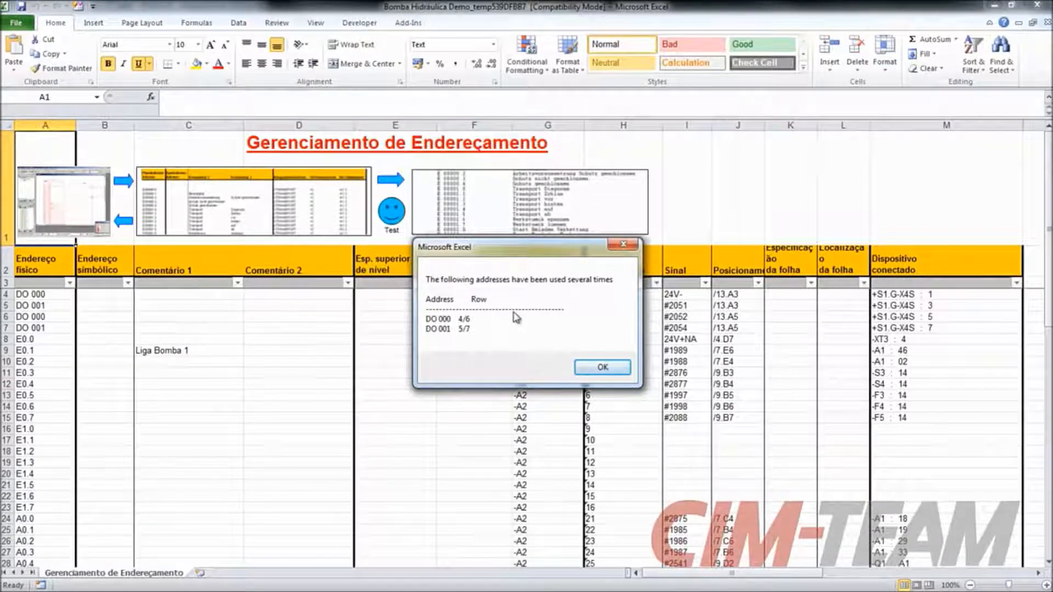
pyautogui.click(588, 368)
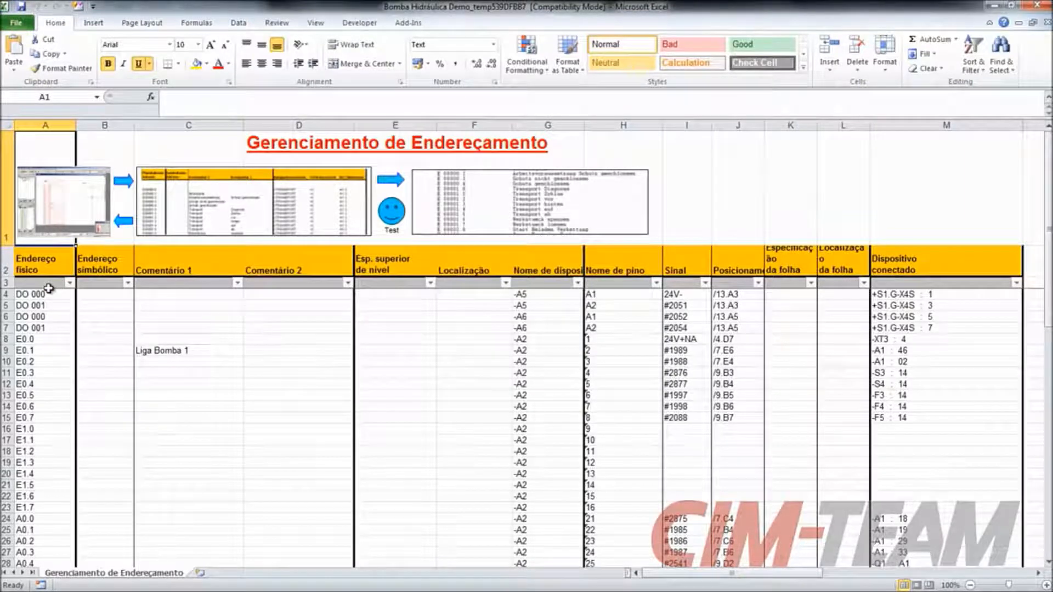
# - Fill the physical addresses of devices -A5 and -A6 as the series DO 000 to DO 003 and repeat the duplicate test
pyautogui.click(46, 295)
pyautogui.moveTo(78, 300); pyautogui.dragTo(71, 336)
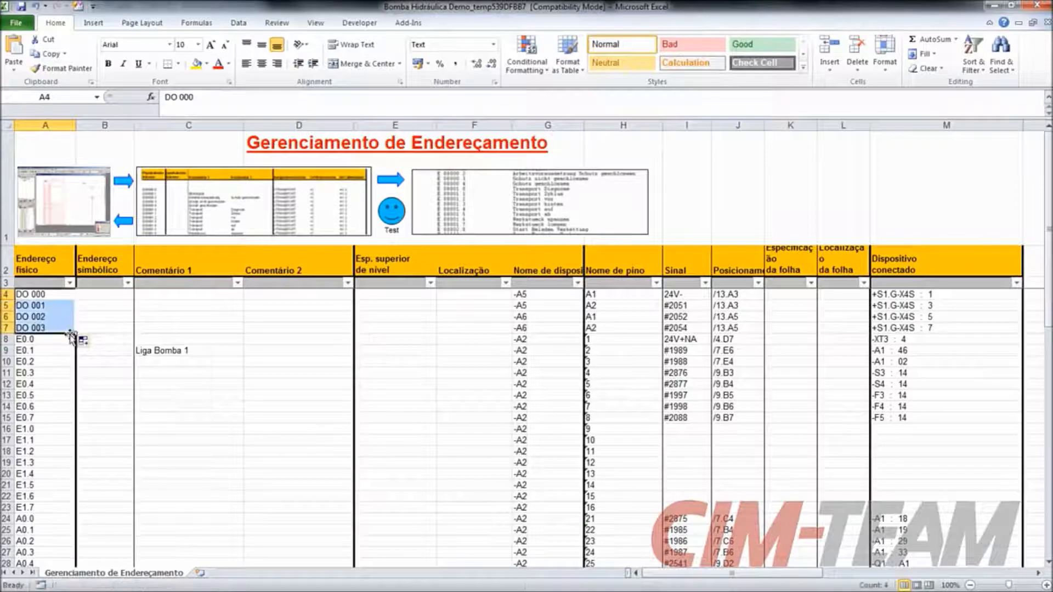
pyautogui.click(104, 316)
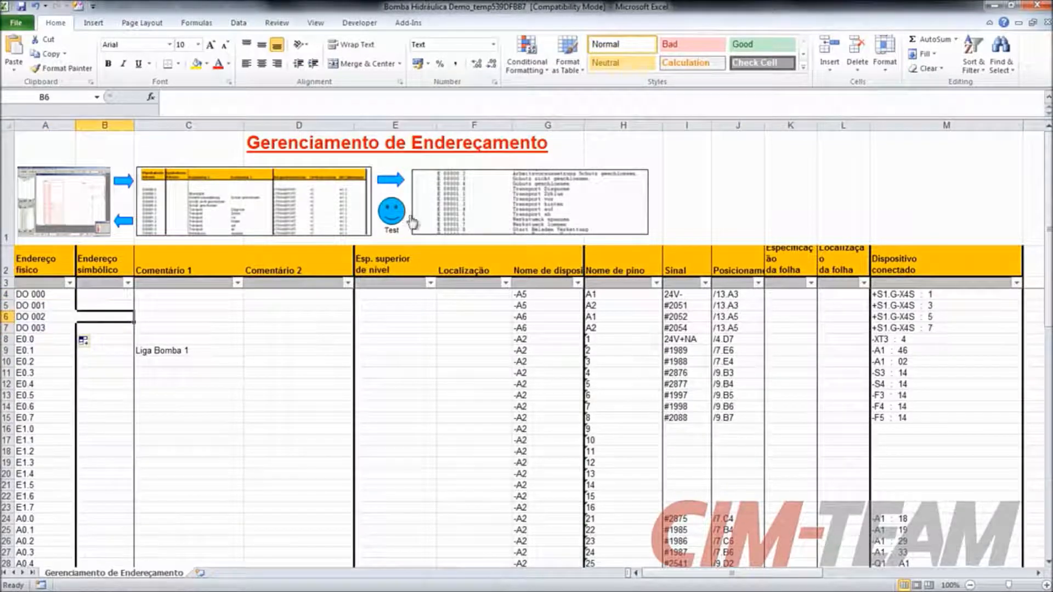
pyautogui.click(391, 217)
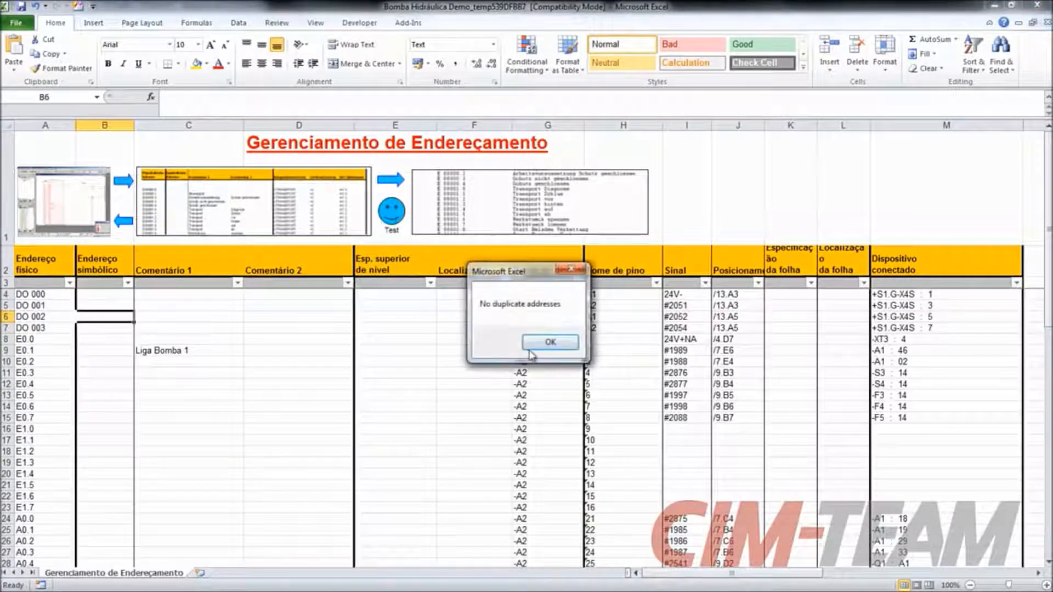
pyautogui.click(550, 342)
# - Extend the Comentário 1 series from E0.1 down to E0.7 as "Liga Bomba 1" to "Liga Bomba 7" and transfer the table to the drawing
pyautogui.click(195, 351)
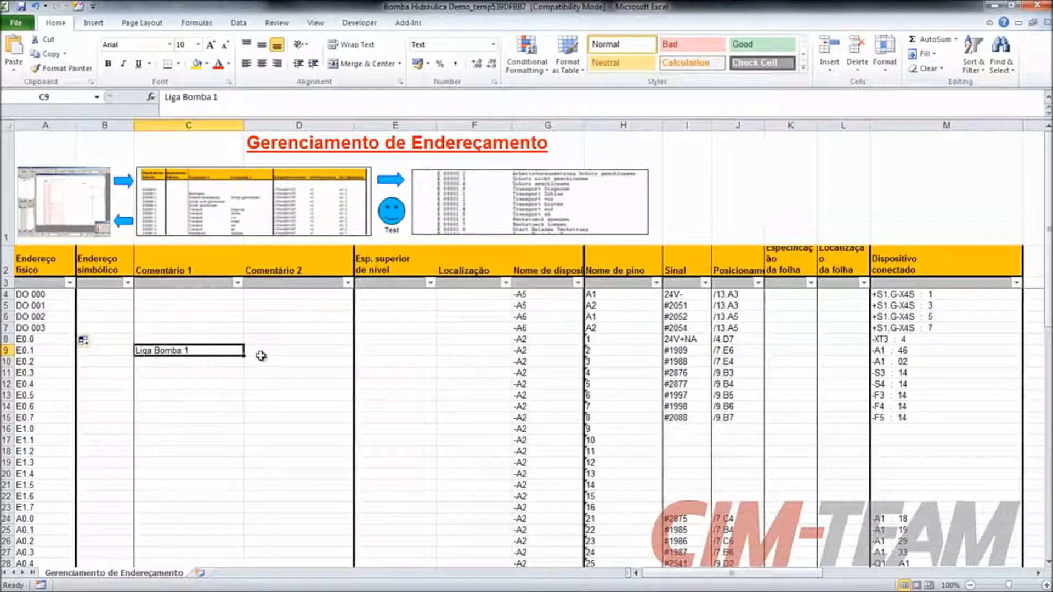
pyautogui.moveTo(244, 356); pyautogui.dragTo(237, 424)
pyautogui.click(274, 380)
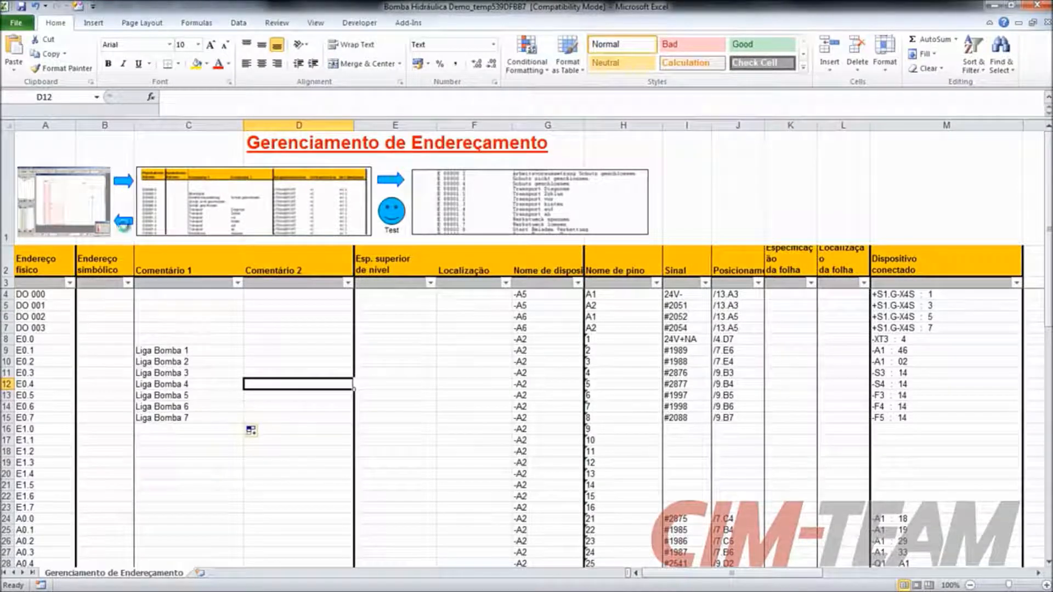
pyautogui.click(123, 222)
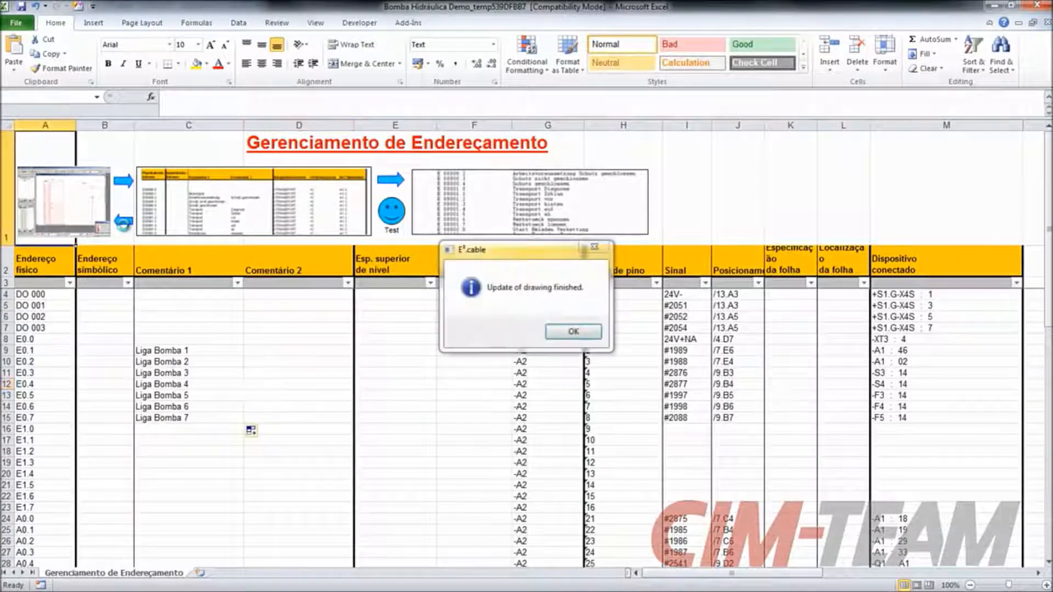
pyautogui.click(573, 335)
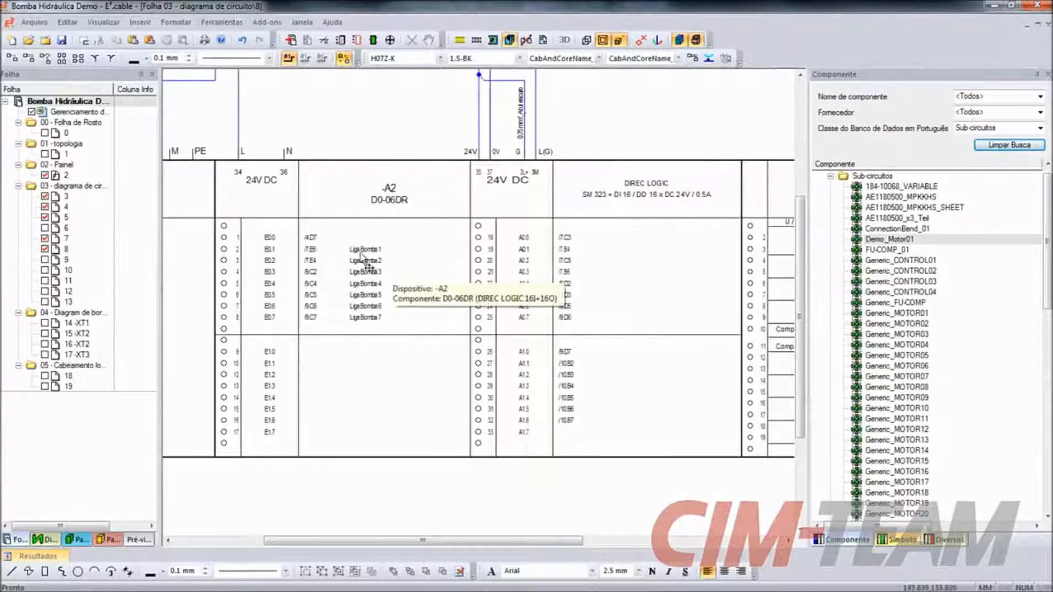
# - In the E³.cable drawing, follow the cross-reference /9.C4 of input E0.4 on -A2 to its schematic symbol on sheet 9
pyautogui.scroll(5, 356, 255)
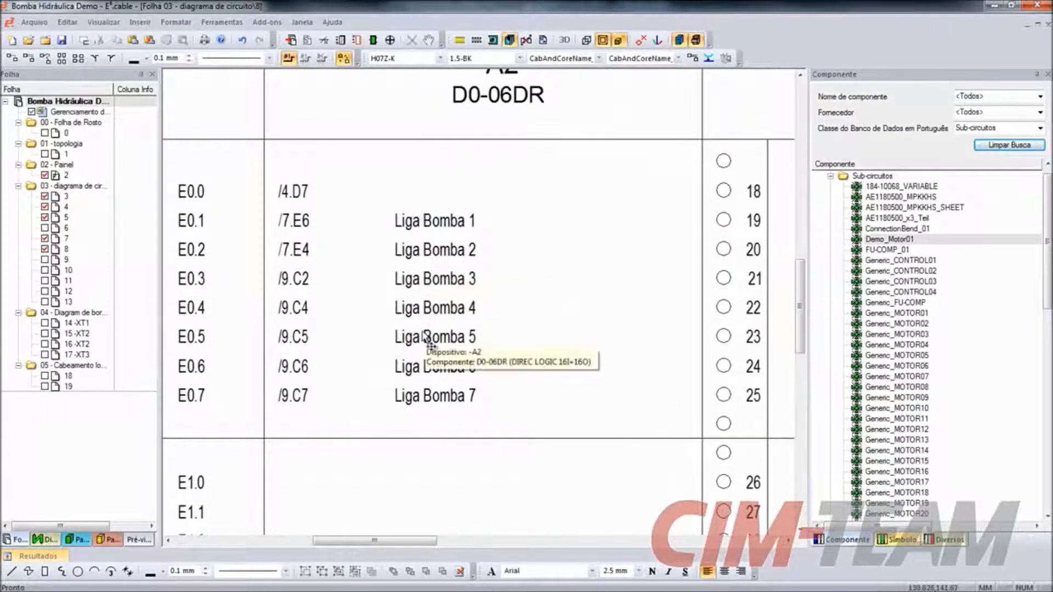
pyautogui.rightClick(290, 312)
pyautogui.moveTo(408, 520)
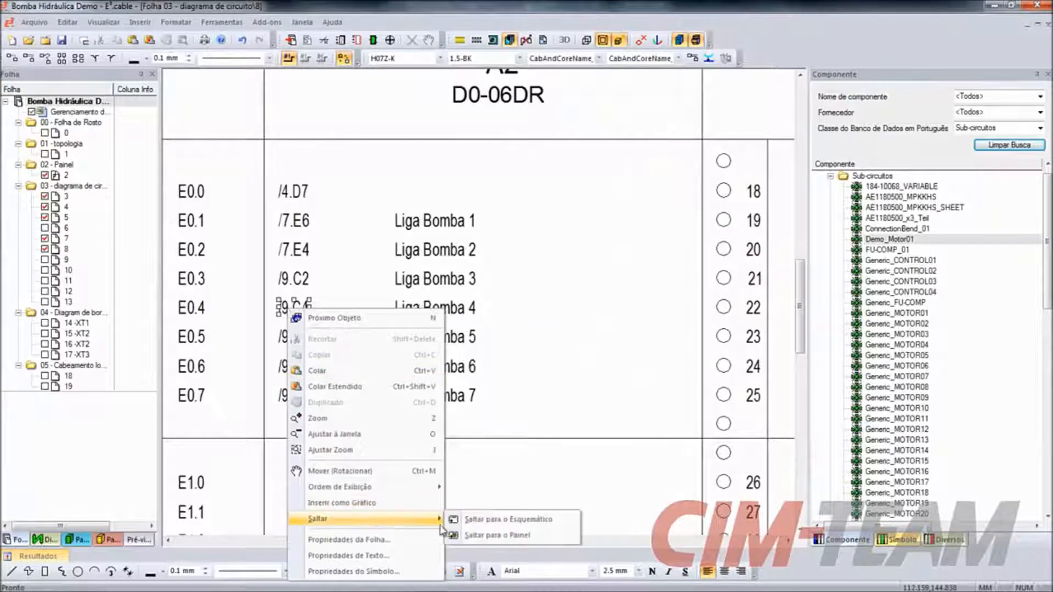
pyautogui.click(472, 521)
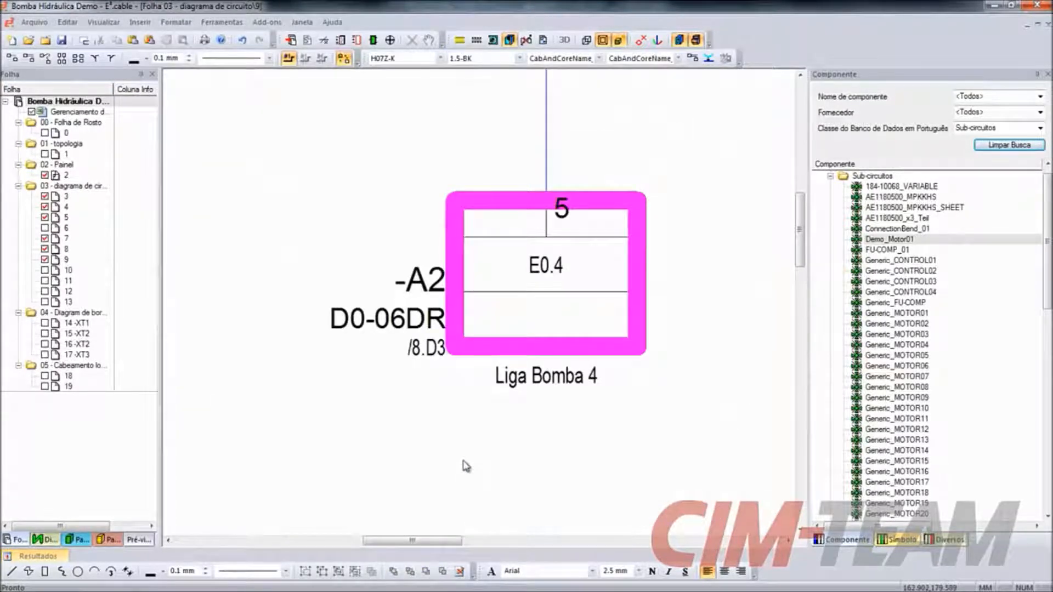
# - Change the comment below the E0.4 symbol to "Liga Bomba 40" and update the Excel addressing table from the drawing
pyautogui.click(581, 383)
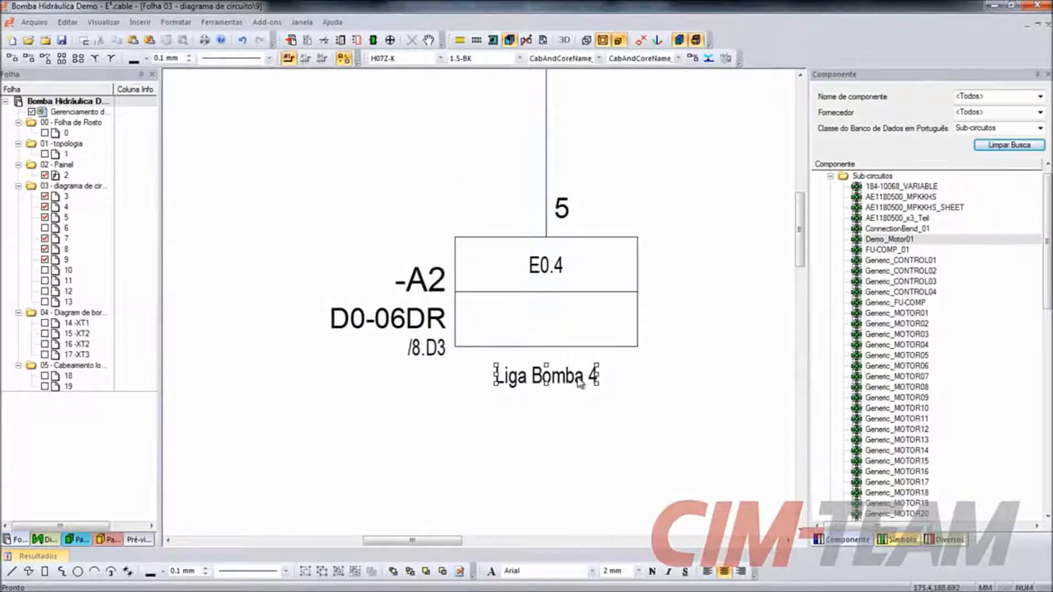
pyautogui.doubleClick(581, 383)
pyautogui.write('o')
pyautogui.press('BackSpace')
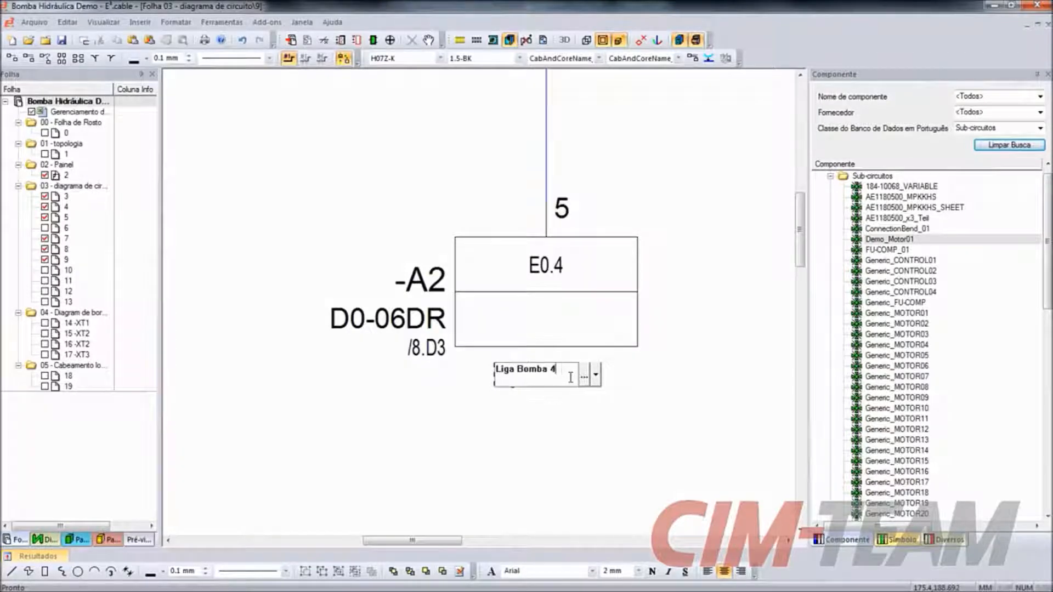
pyautogui.write('0')
pyautogui.click(491, 433)
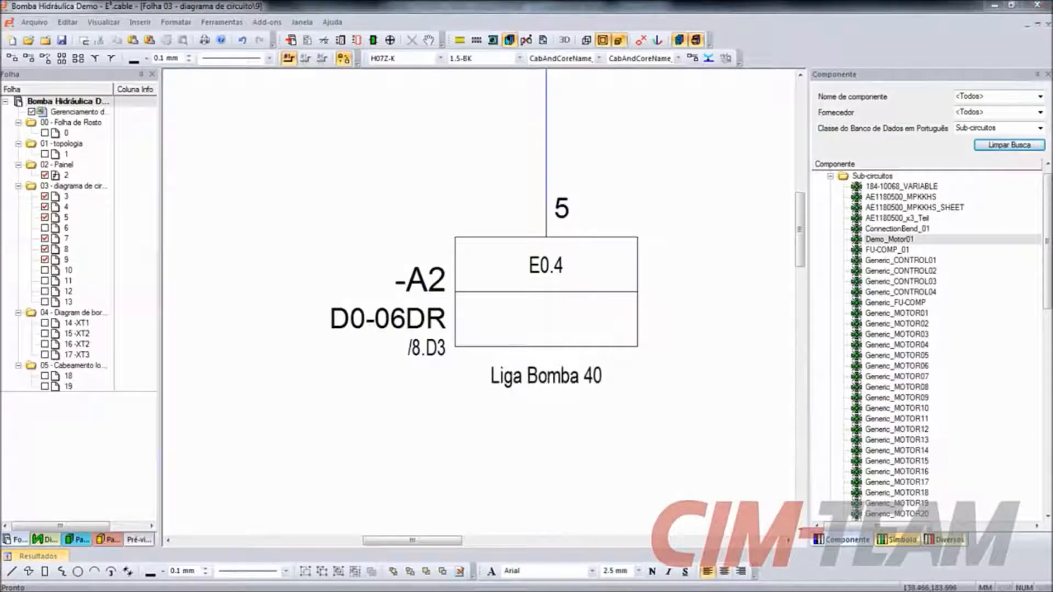
pyautogui.hotkey('alt', 'Tab')
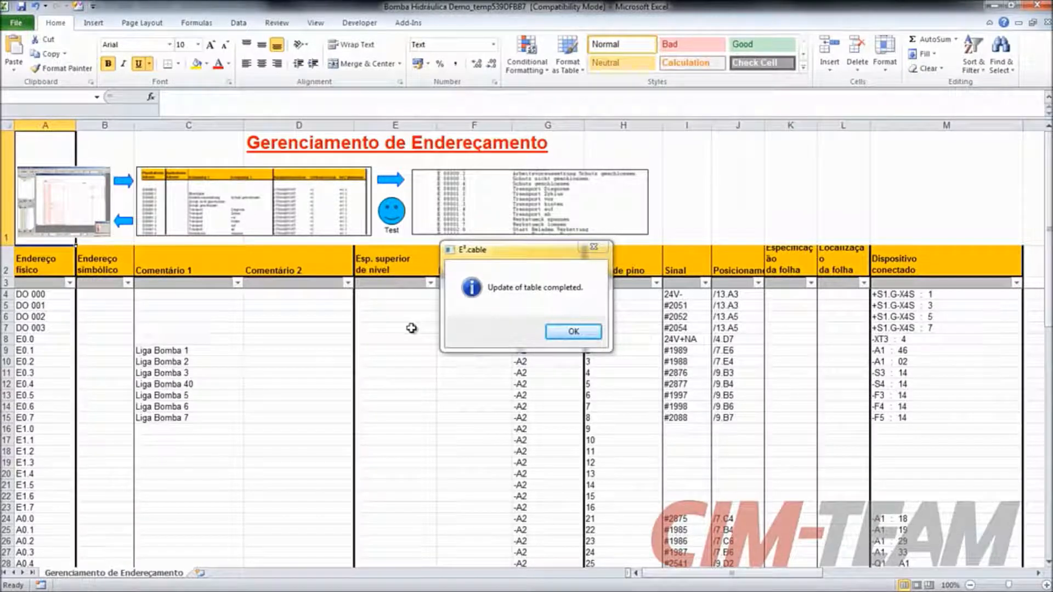
pyautogui.click(573, 331)
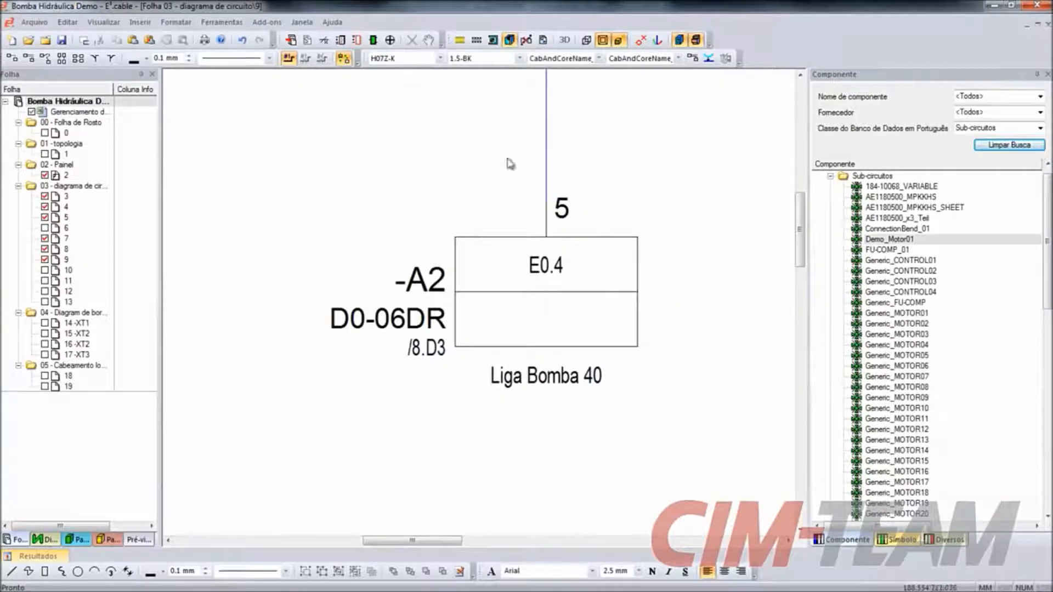
# - Open panel layout sheet 2, inspect the cabinet in 3D from different angles and return to the 2D view
pyautogui.doubleClick(65, 175)
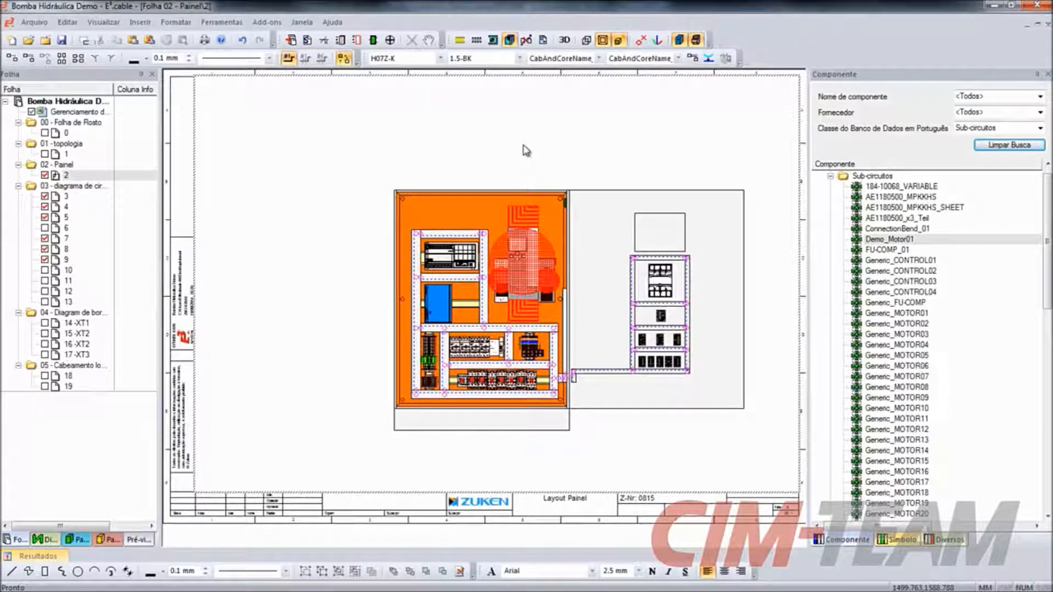
pyautogui.click(564, 40)
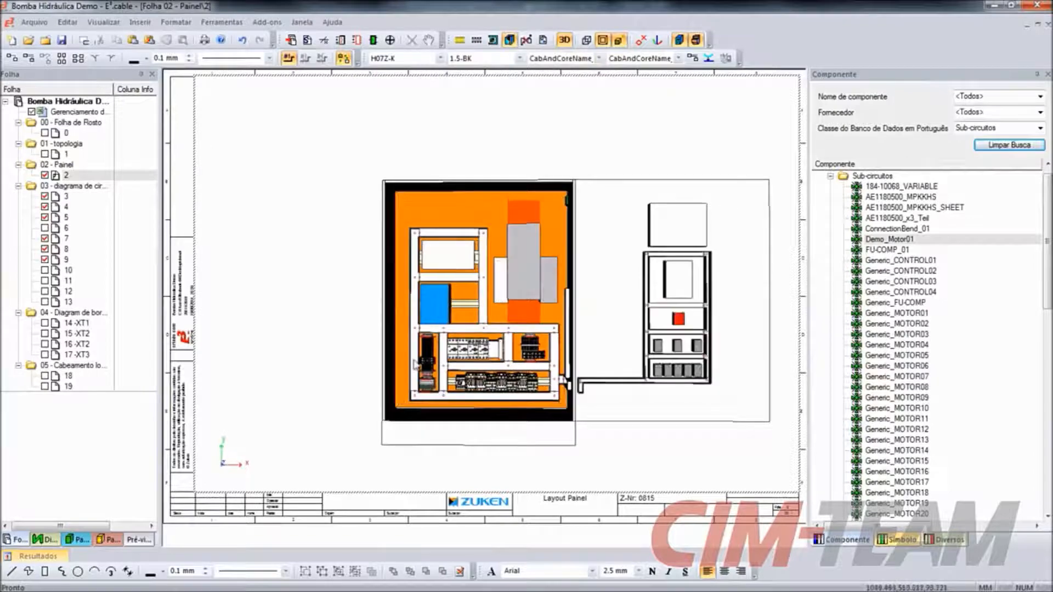
pyautogui.moveTo(521, 423); pyautogui.dragTo(487, 384, button='middle')
pyautogui.scroll(-3, 487, 384)
pyautogui.scroll(6, 488, 392)
pyautogui.scroll(1, 489, 396)
pyautogui.scroll(-4, 490, 396)
pyautogui.moveTo(490, 396); pyautogui.dragTo(540, 434, button='middle')
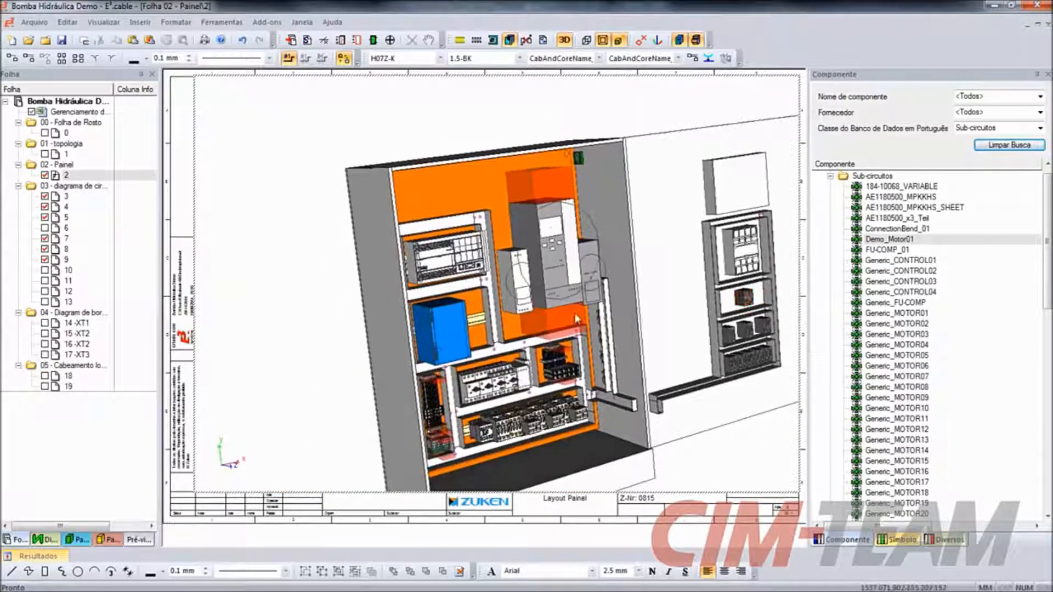
pyautogui.click(565, 39)
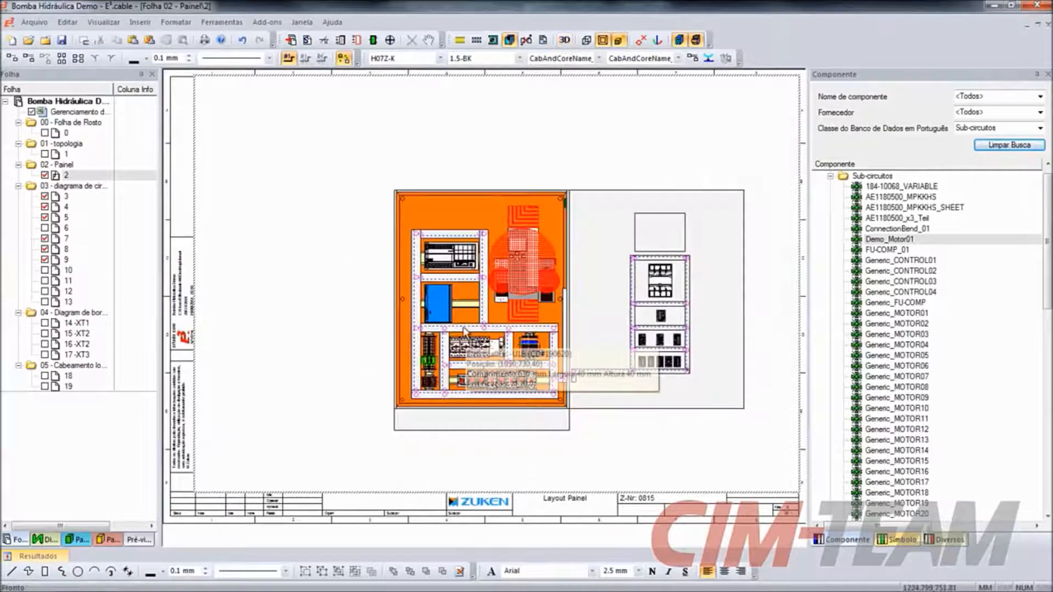
# - Jump from circuit breaker -F1 in the panel layout to its schematic symbol on sheet 3 and view the surrounding circuit
pyautogui.scroll(4, 471, 351)
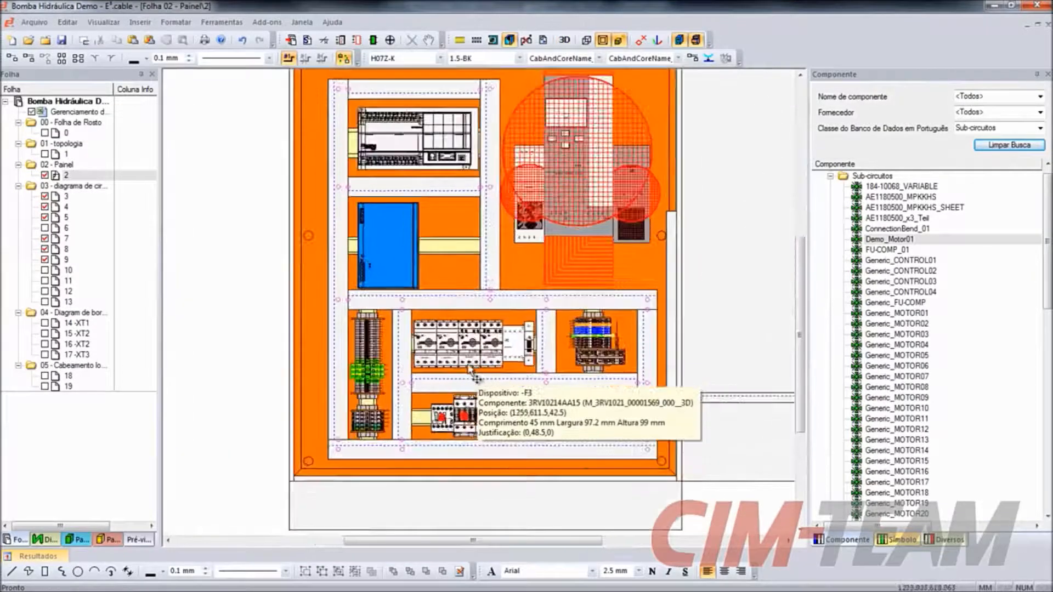
pyautogui.scroll(1, 479, 374)
pyautogui.rightClick(415, 351)
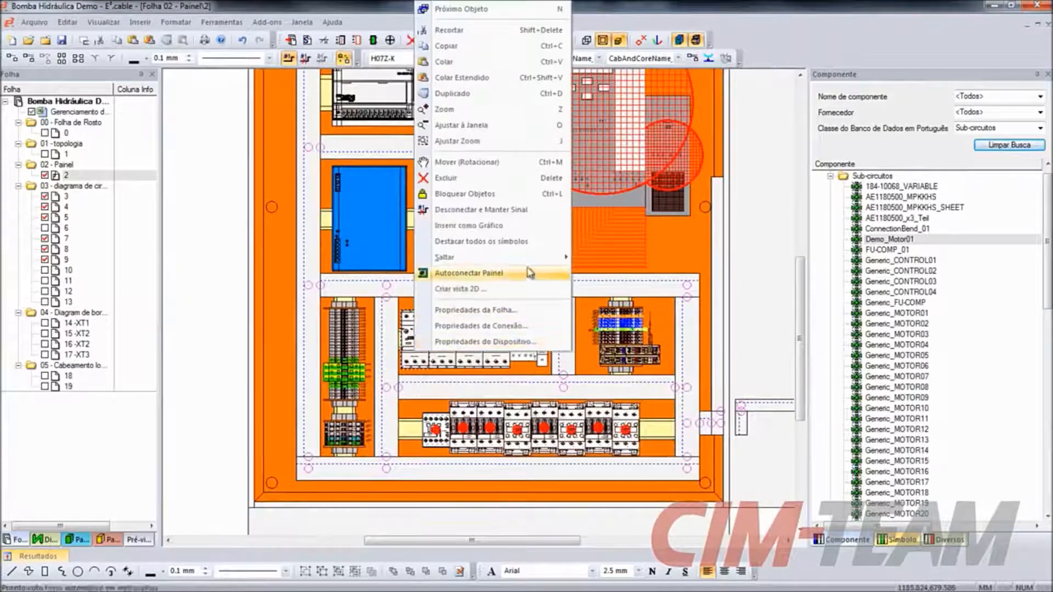
pyautogui.moveTo(551, 257)
pyautogui.click(602, 262)
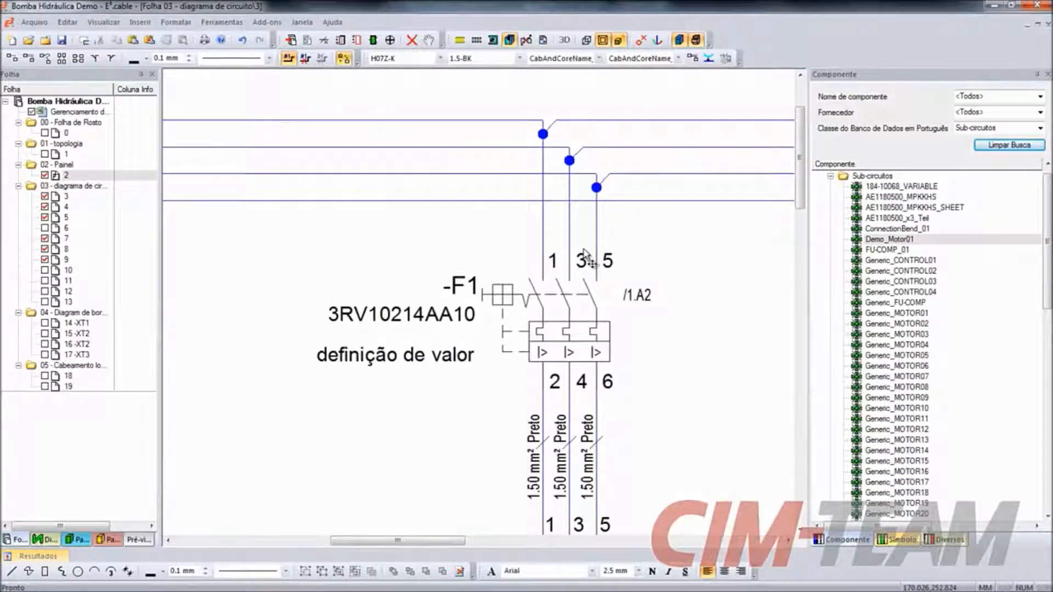
pyautogui.scroll(-5, 400, 266)
pyautogui.scroll(-3, 310, 230)
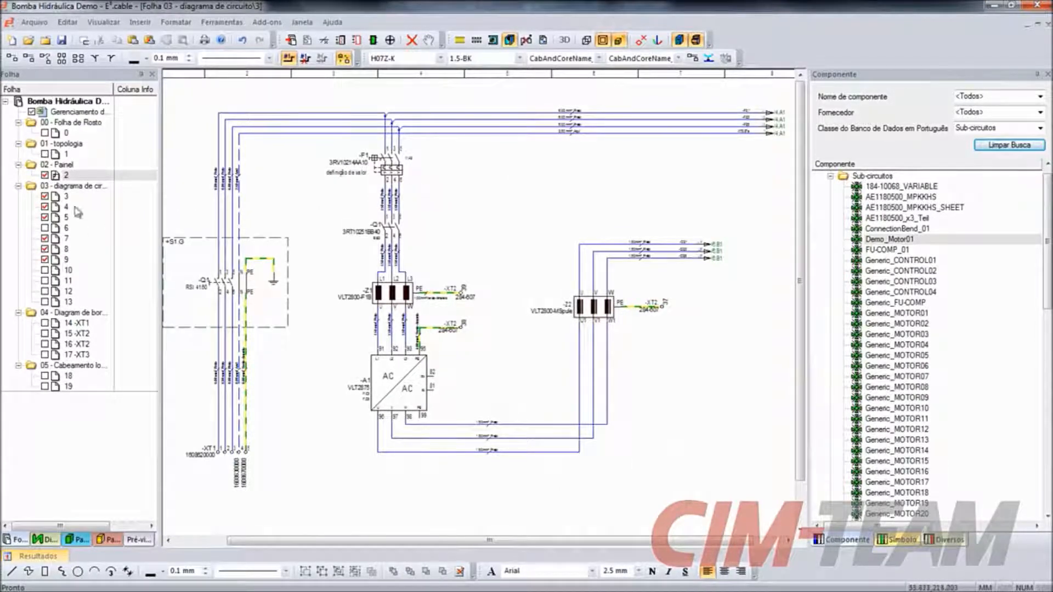
# - Return to panel sheet 2 and place the uninserted device -F10 on the mounting rail beside the blue device
pyautogui.doubleClick(68, 175)
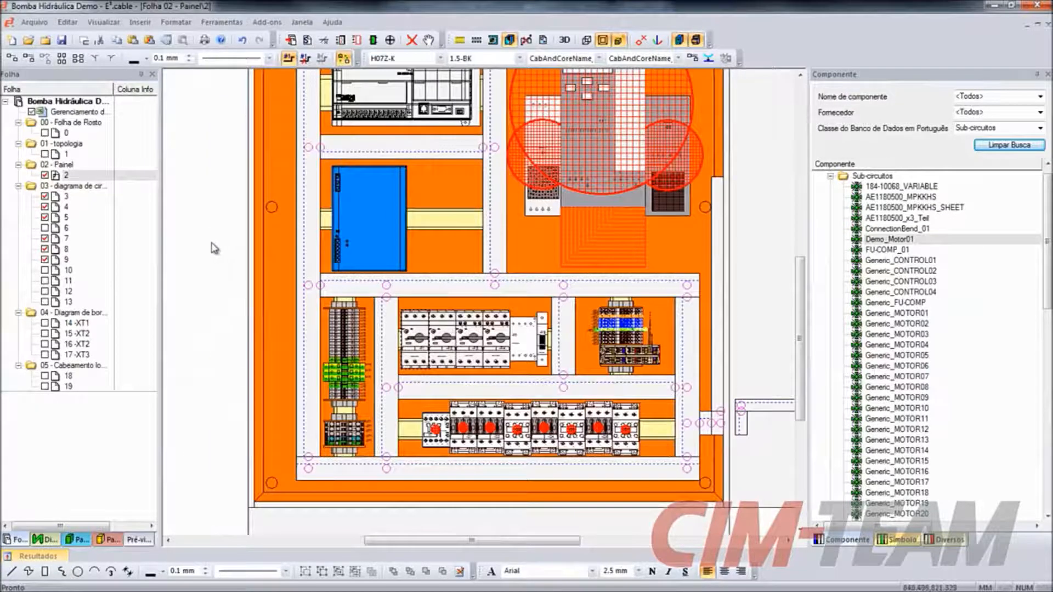
pyautogui.click(104, 542)
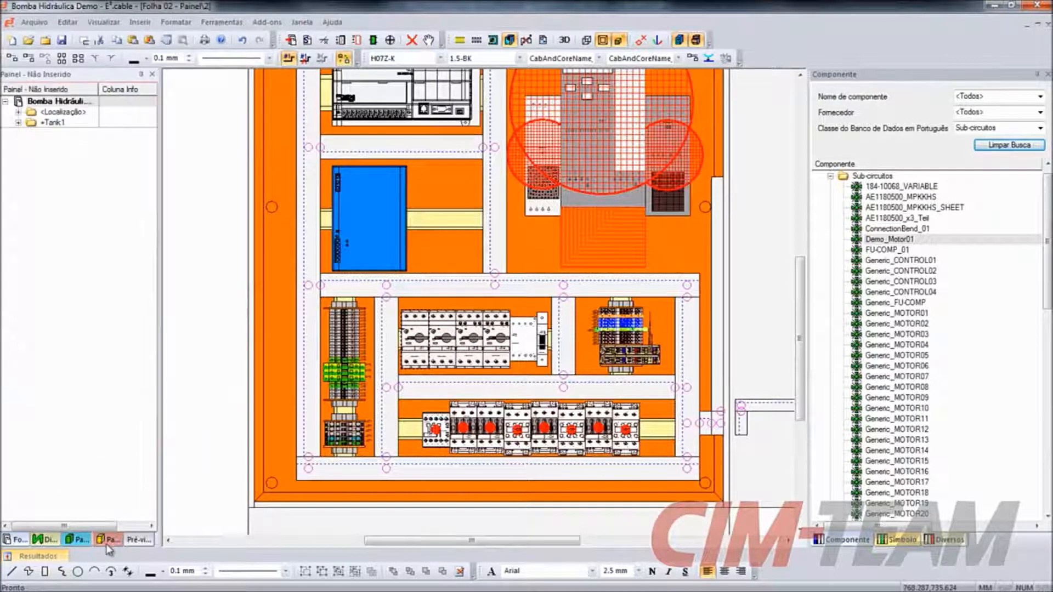
pyautogui.click(18, 112)
pyautogui.click(31, 122)
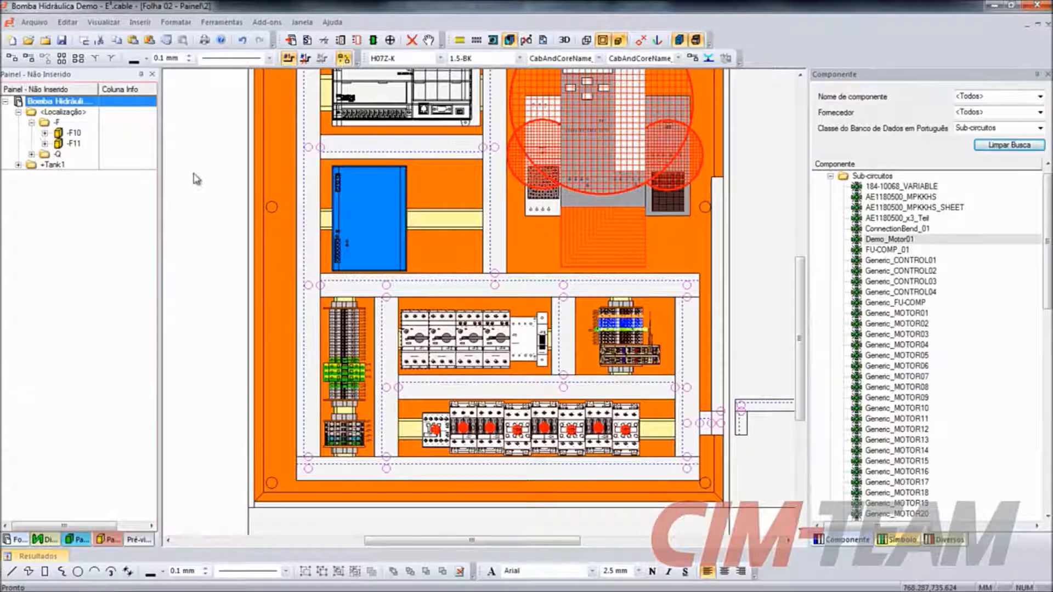
pyautogui.moveTo(73, 132); pyautogui.dragTo(468, 240)
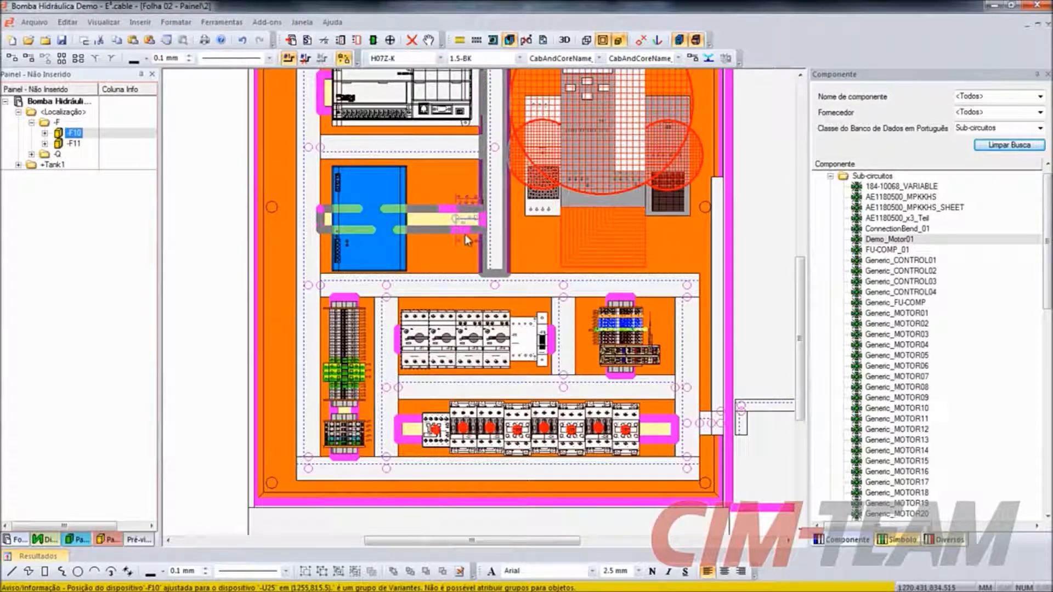
pyautogui.click(467, 239)
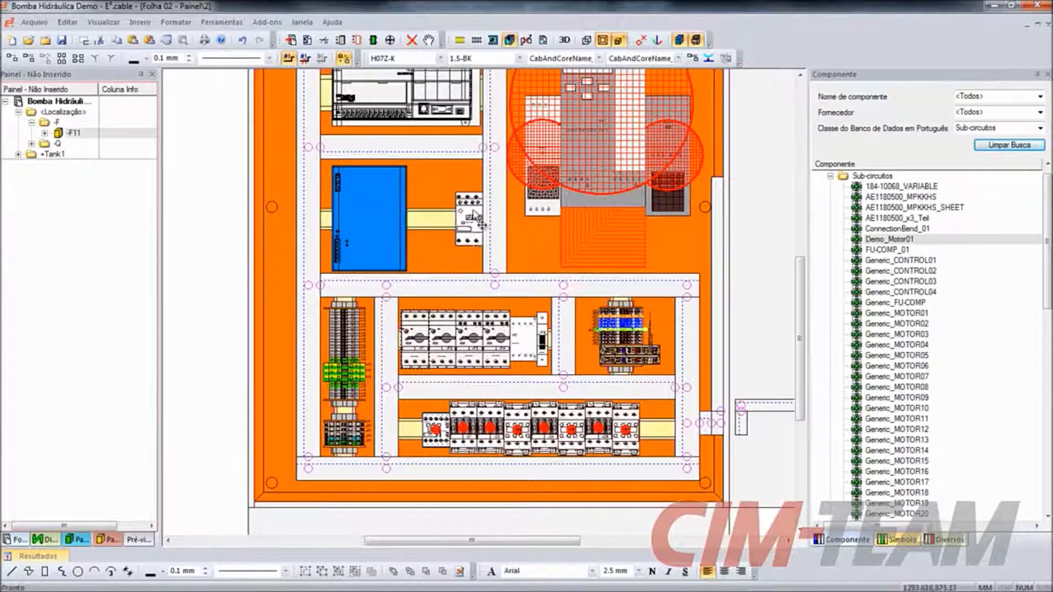
# - Examine the mounting description, dimensions and 3D preview of -F10 in its device properties
pyautogui.rightClick(473, 212)
pyautogui.click(535, 537)
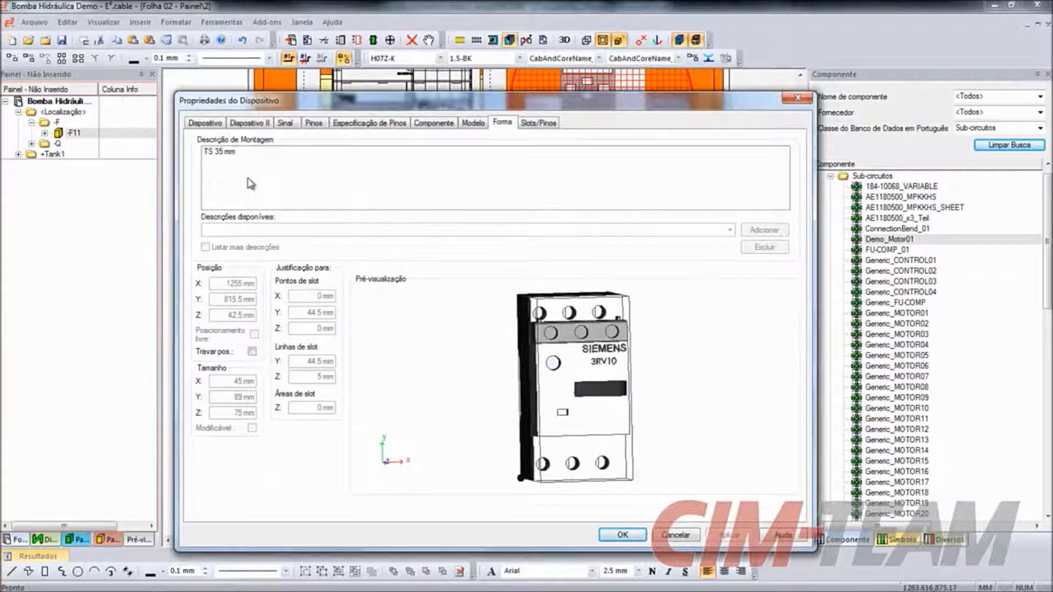
pyautogui.click(623, 535)
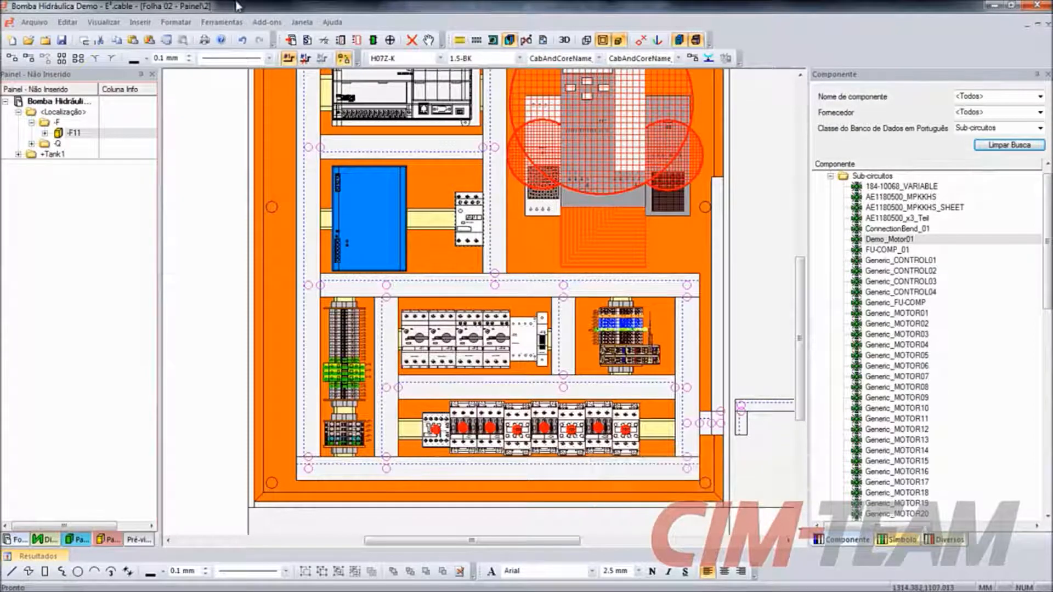
# - Generate the project's Lista de Materiais report as an Excel file
pyautogui.click(209, 23)
pyautogui.moveTo(250, 113)
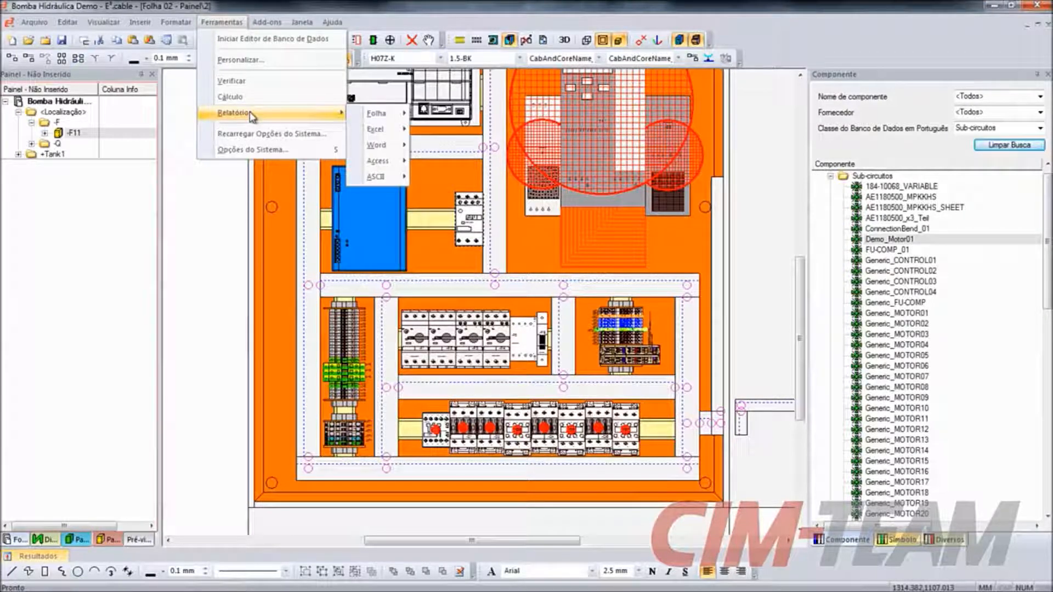
pyautogui.moveTo(377, 114)
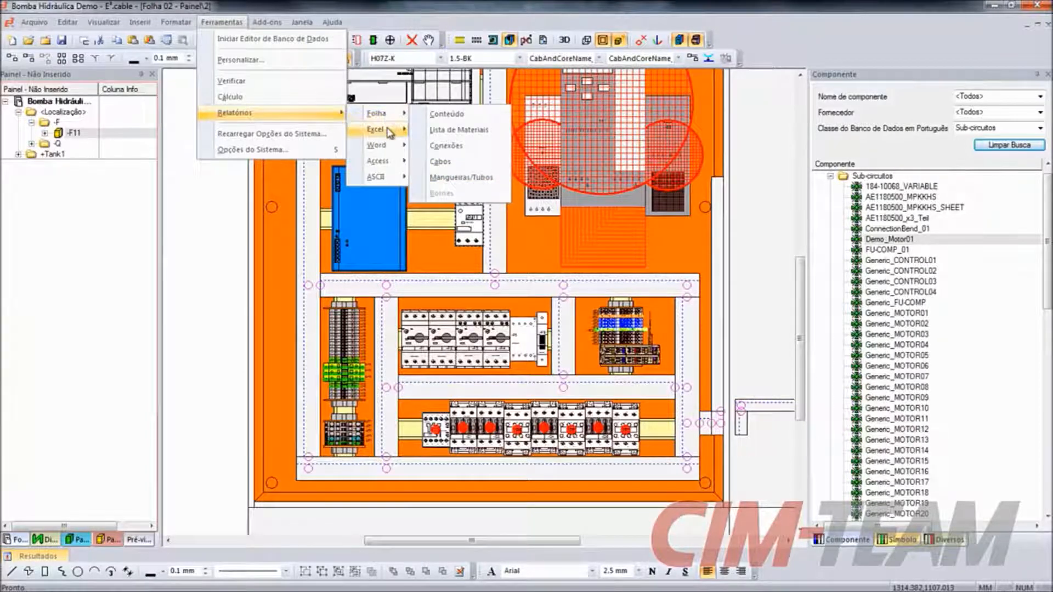
pyautogui.moveTo(391, 131)
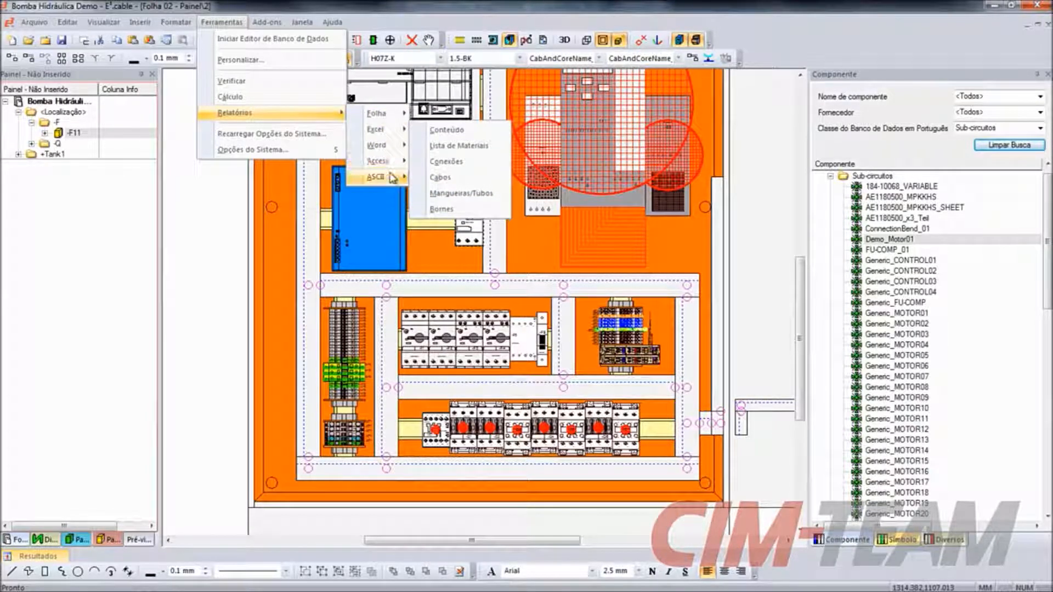
pyautogui.moveTo(392, 184)
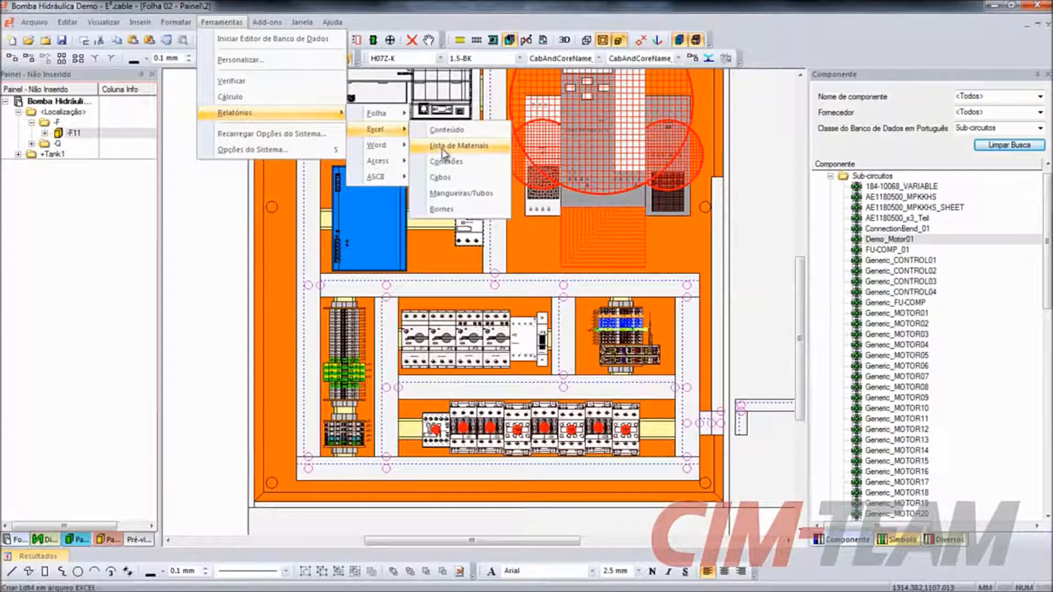
pyautogui.click(444, 147)
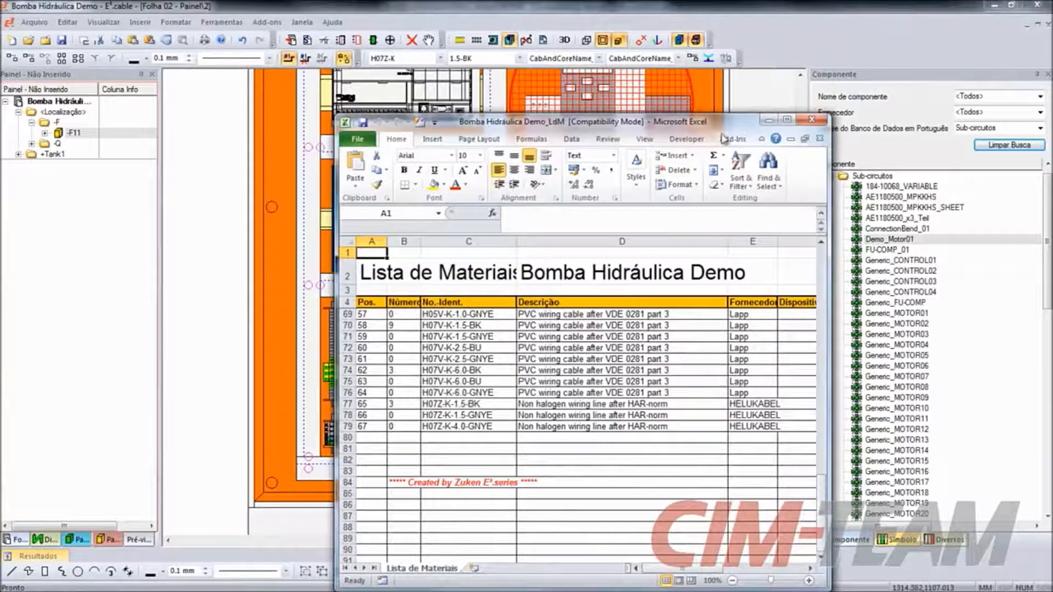
# - Maximize the Lista de Materiais workbook and review its quantities, part numbers, descriptions, suppliers and devices for each location
pyautogui.click(787, 120)
pyautogui.scroll(8, 353, 282)
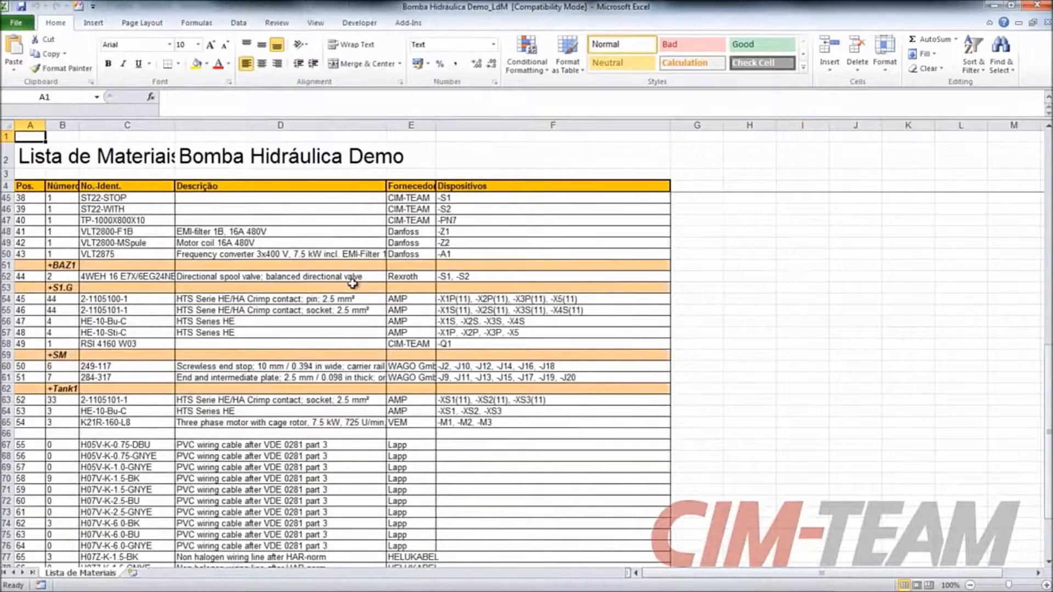
pyautogui.scroll(13, 352, 282)
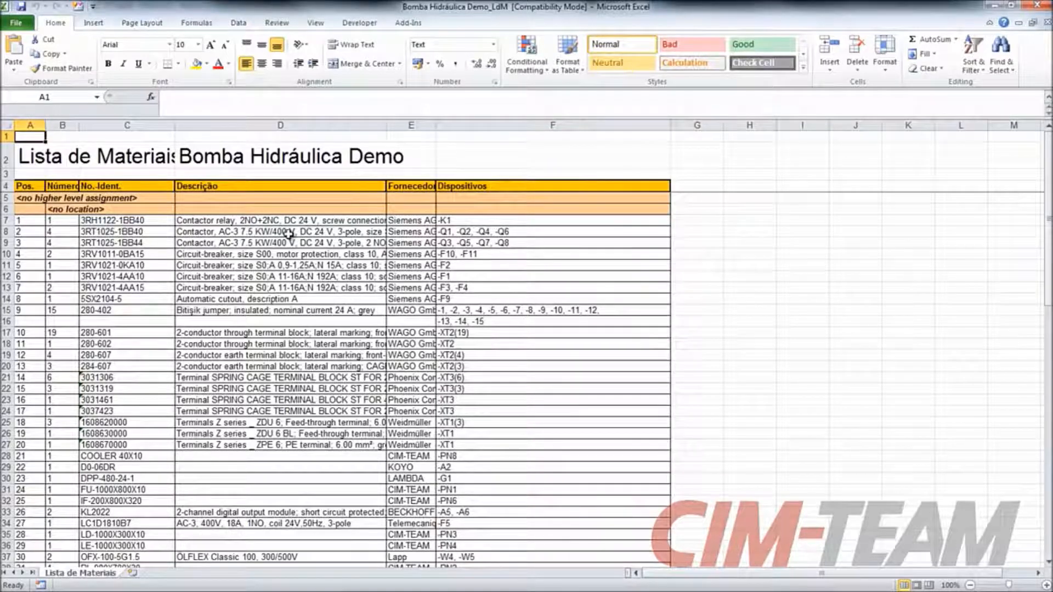
pyautogui.scroll(-11, 505, 252)
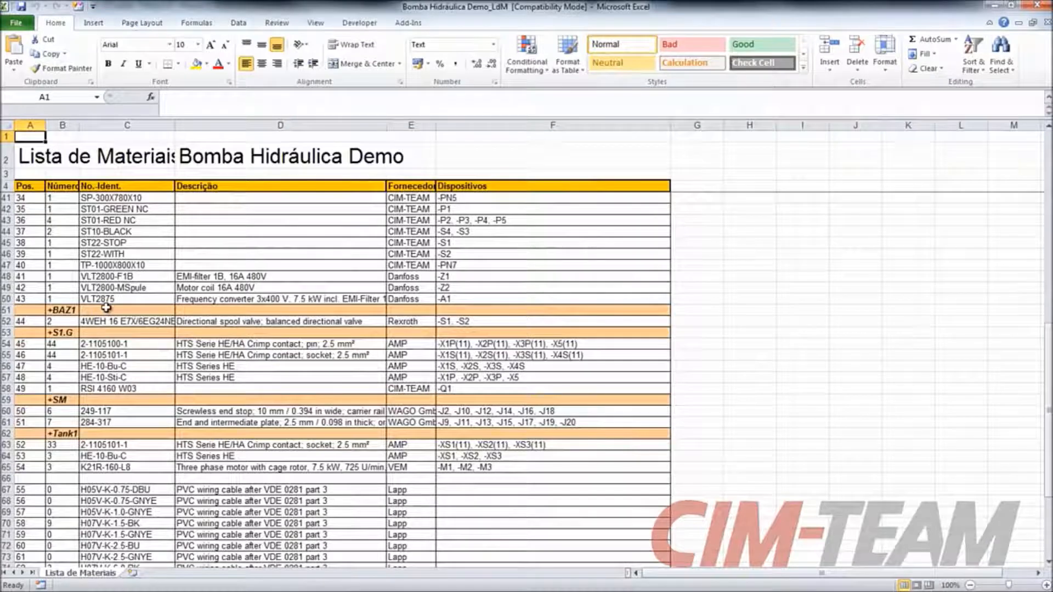
pyautogui.scroll(-11, 106, 308)
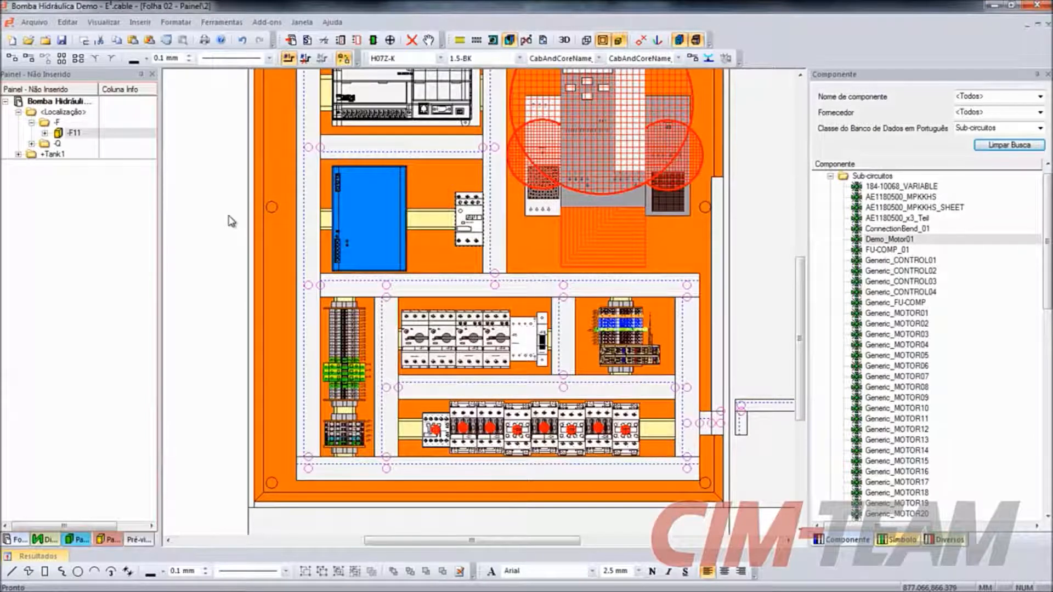
# - Jump from circuit breaker -F3 in the panel layout to its schematic symbol and back to the panel sheet
pyautogui.scroll(-5, 230, 222)
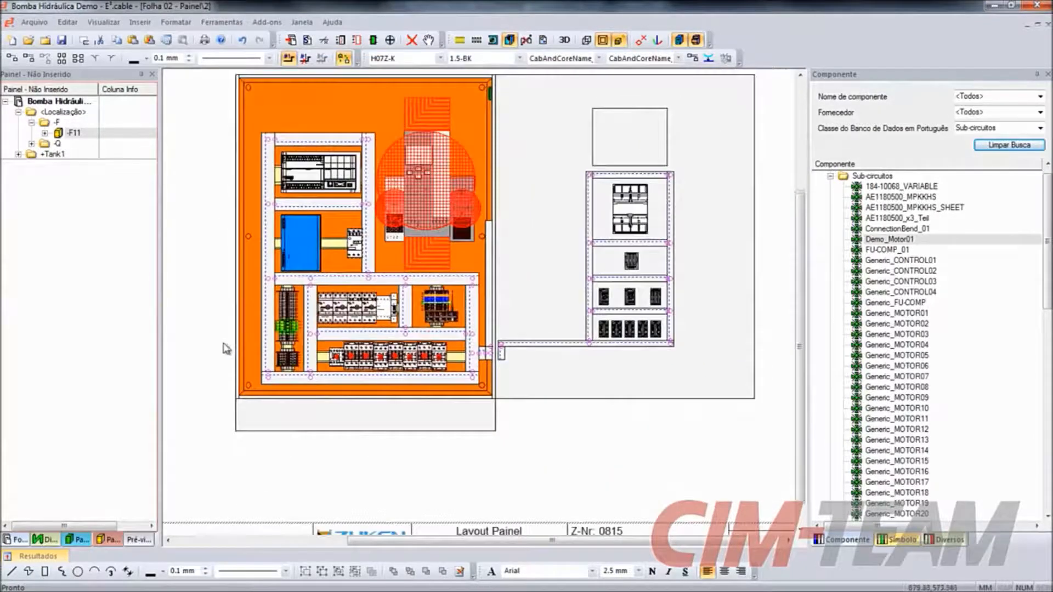
pyautogui.scroll(-2, 234, 336)
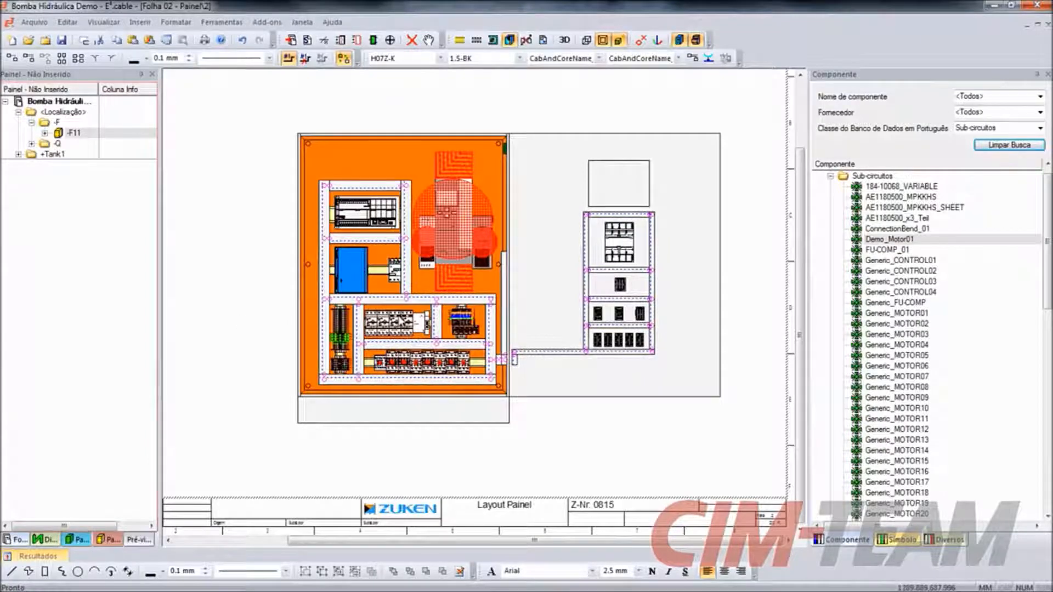
pyautogui.scroll(4, 394, 323)
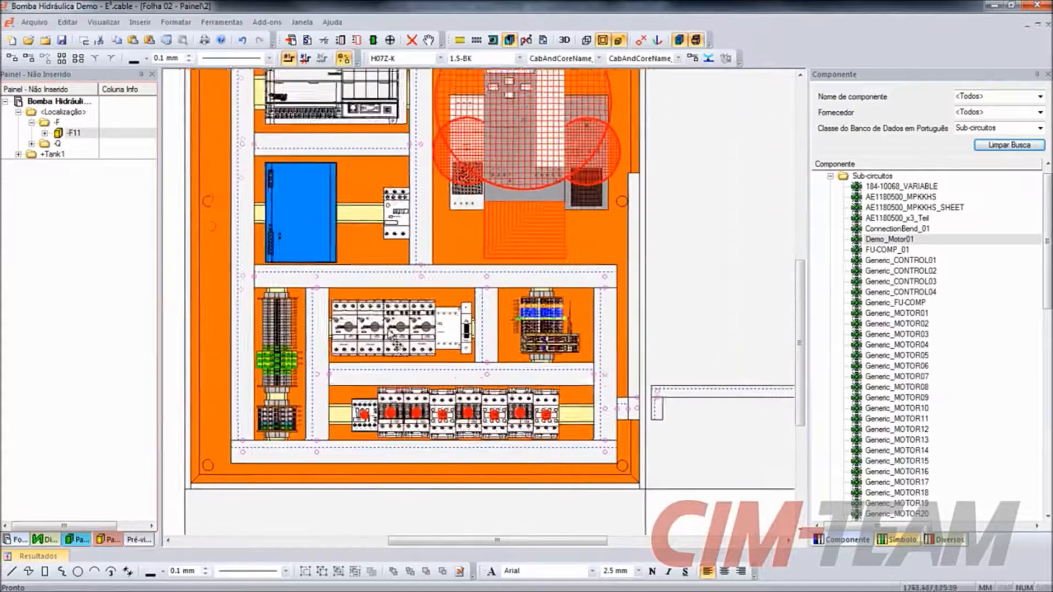
pyautogui.rightClick(394, 323)
pyautogui.moveTo(537, 257)
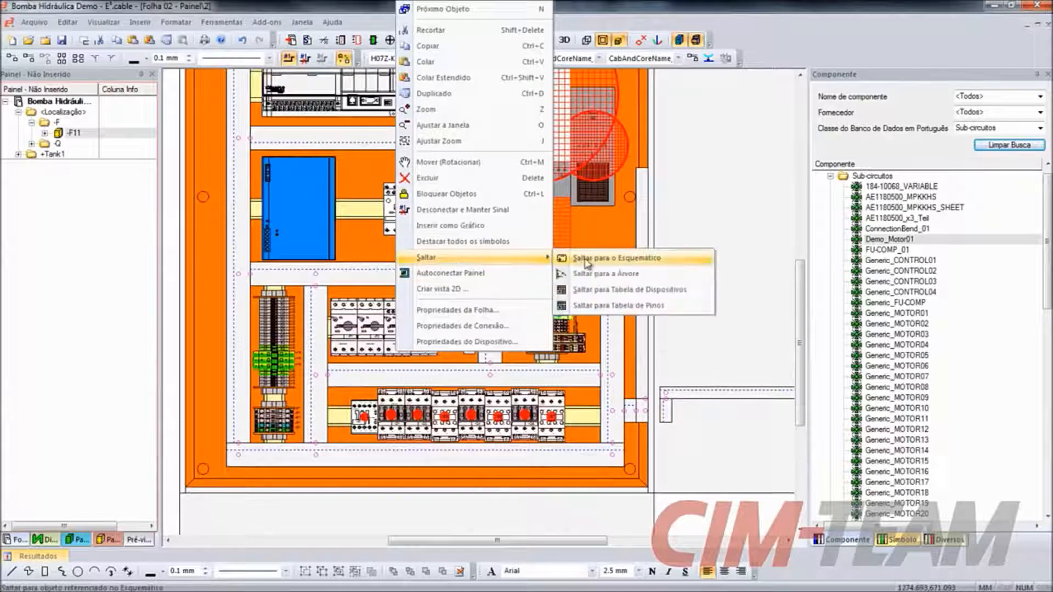
pyautogui.click(585, 259)
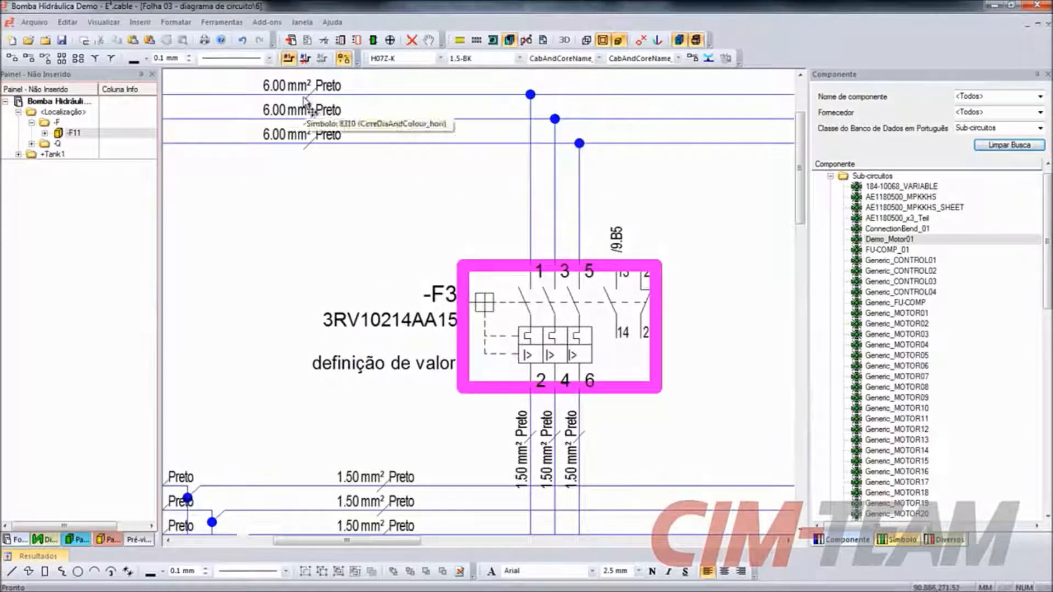
pyautogui.rightClick(582, 323)
pyautogui.moveTo(665, 329)
pyautogui.click(789, 322)
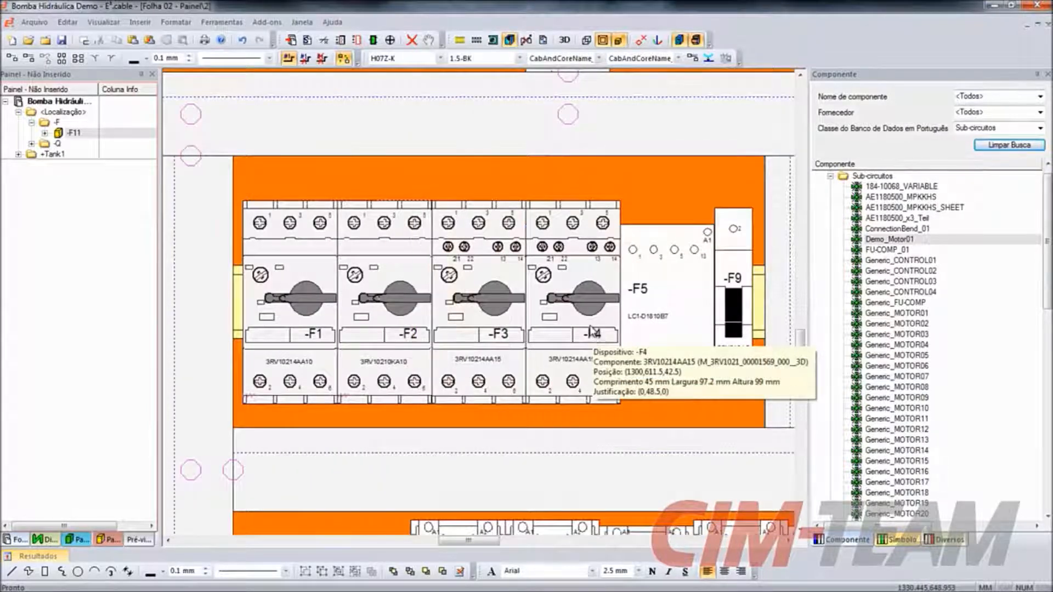
# - Autoconnect circuit breaker -F3 in the panel and inspect how its wires run through the cable ducts
pyautogui.rightClick(517, 287)
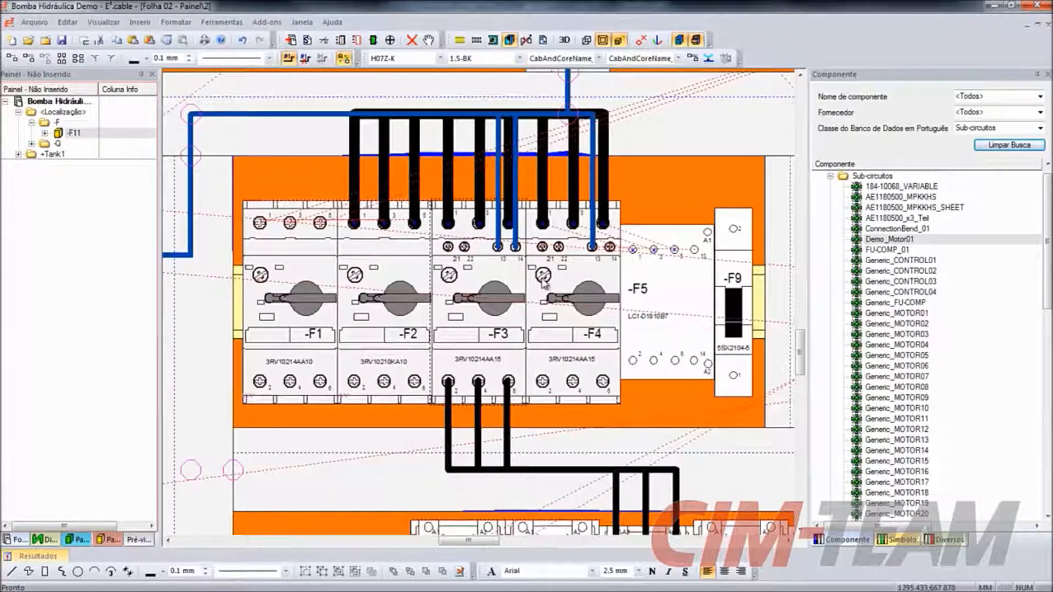
pyautogui.scroll(-4, 457, 311)
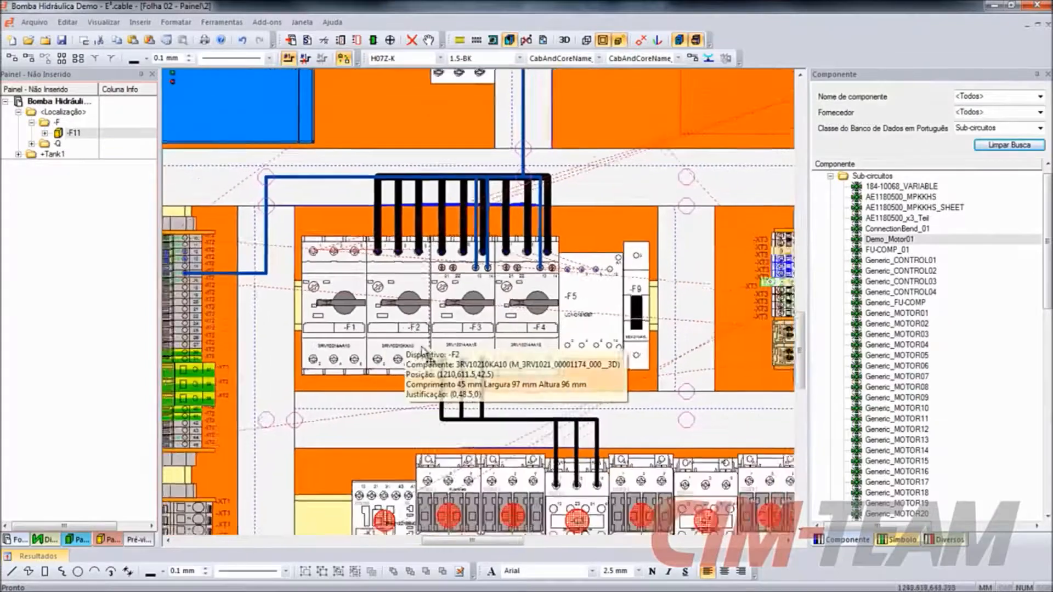
pyautogui.scroll(-1, 456, 306)
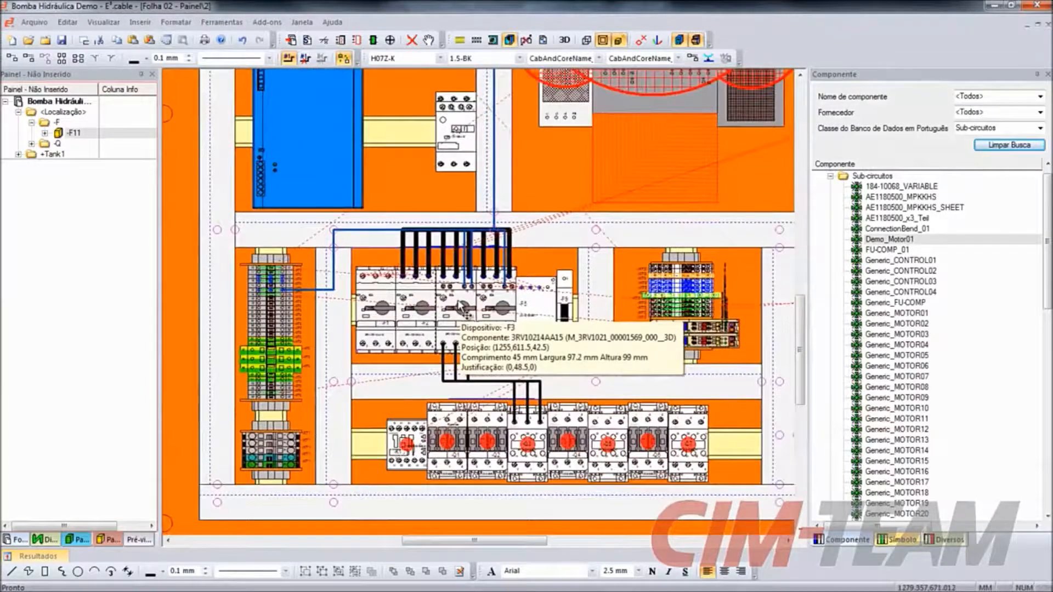
pyautogui.scroll(-3, 459, 306)
pyautogui.scroll(-1, 444, 340)
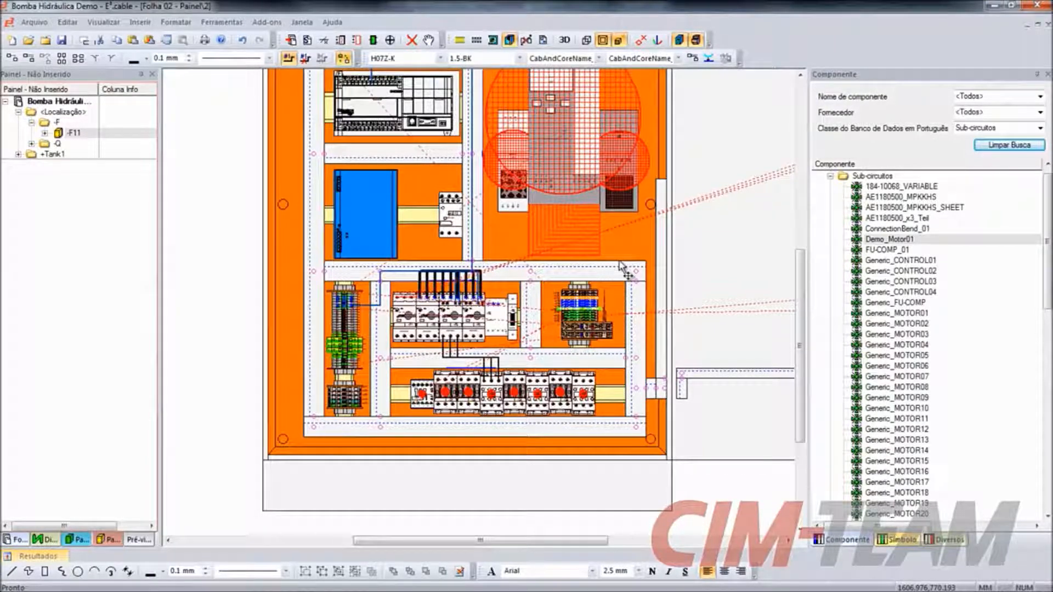
# - Select all objects on the panel sheet, route their wires automatically through the cable ducts and clear the selection
pyautogui.hotkey('ctrl', 'a')
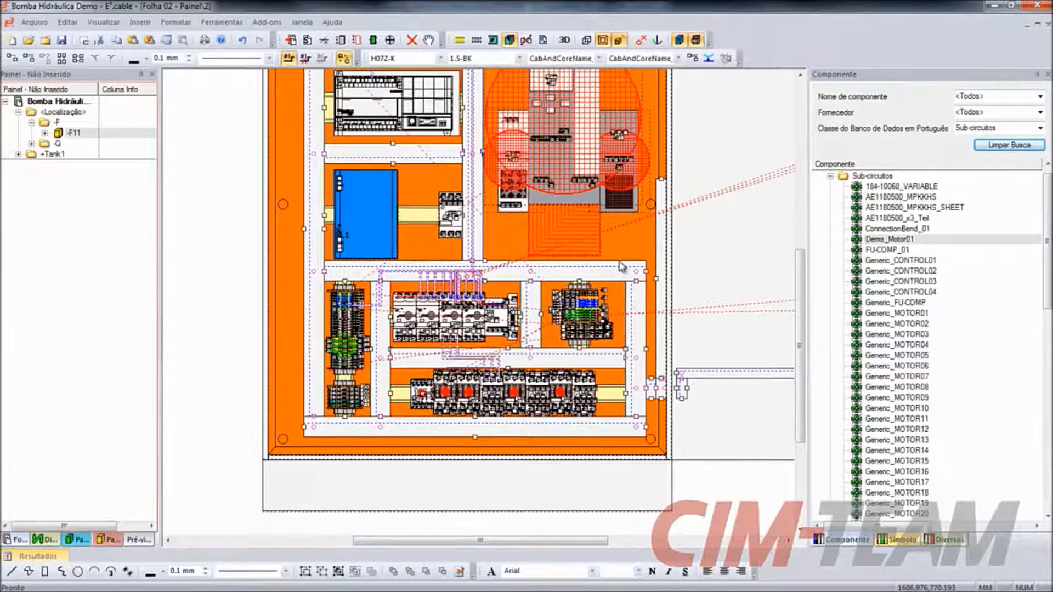
pyautogui.click(493, 38)
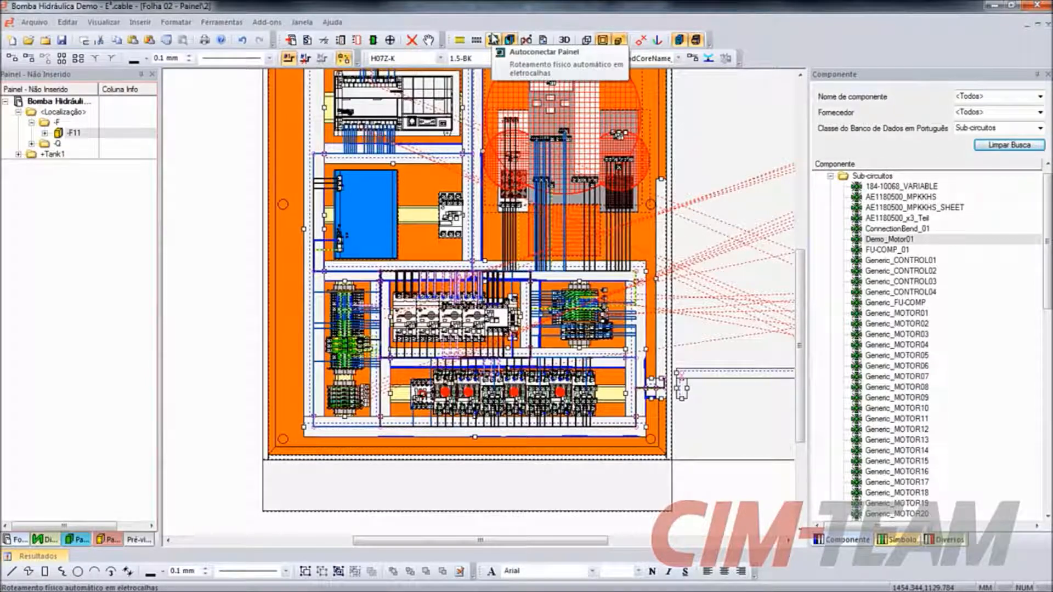
pyautogui.click(235, 299)
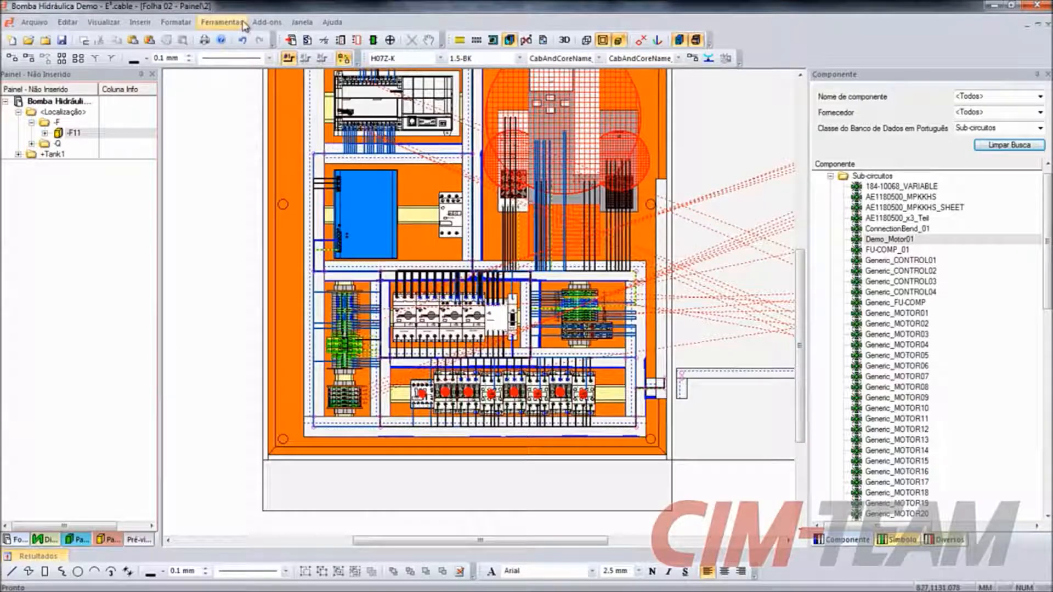
# - Generate the Lista de Fiação do Painel report as an Excel file
pyautogui.click(263, 23)
pyautogui.moveTo(307, 86)
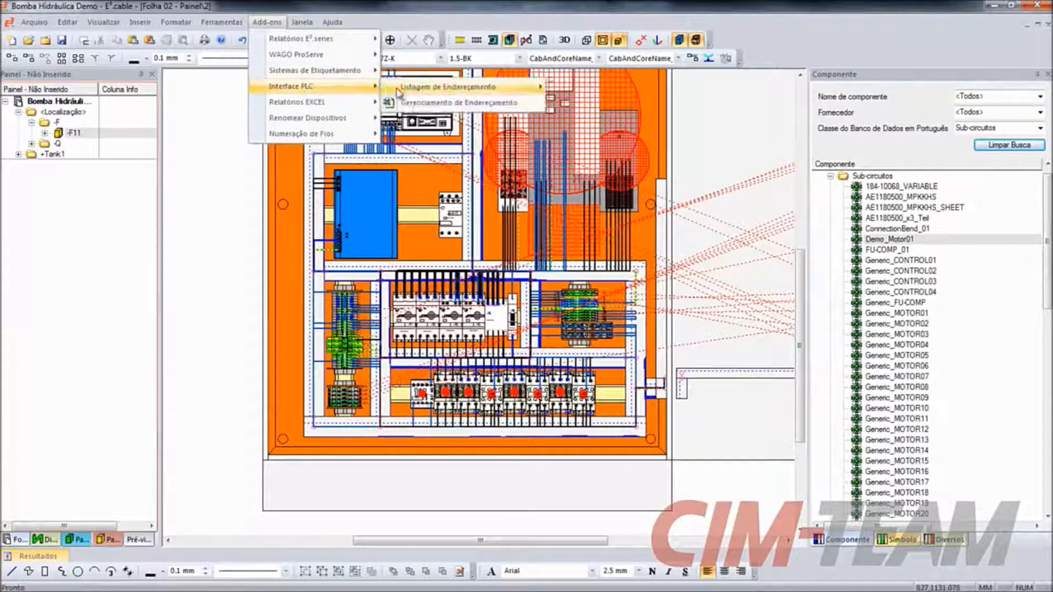
pyautogui.moveTo(351, 103)
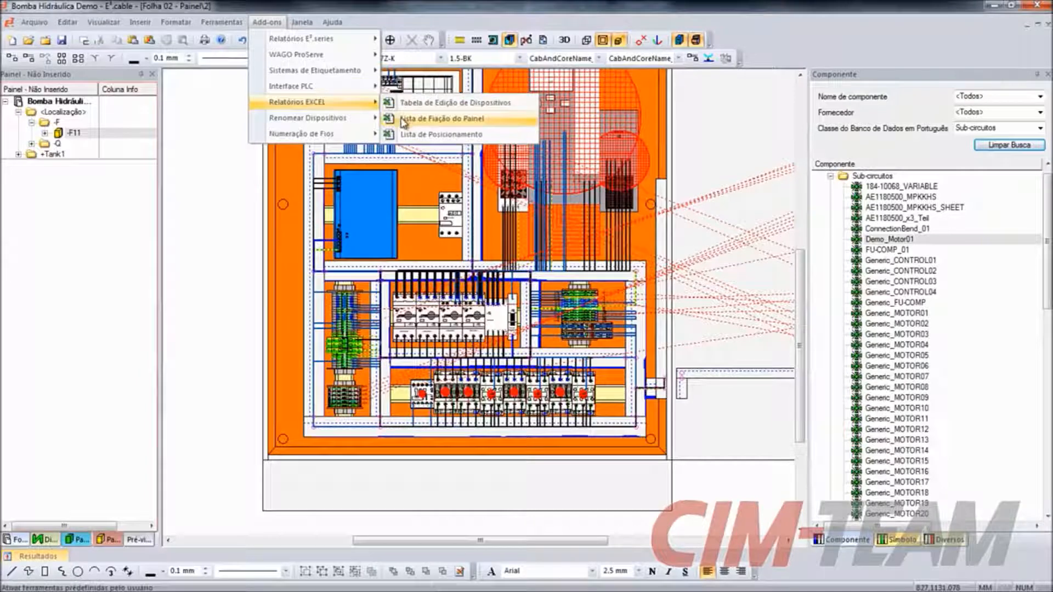
pyautogui.click(428, 119)
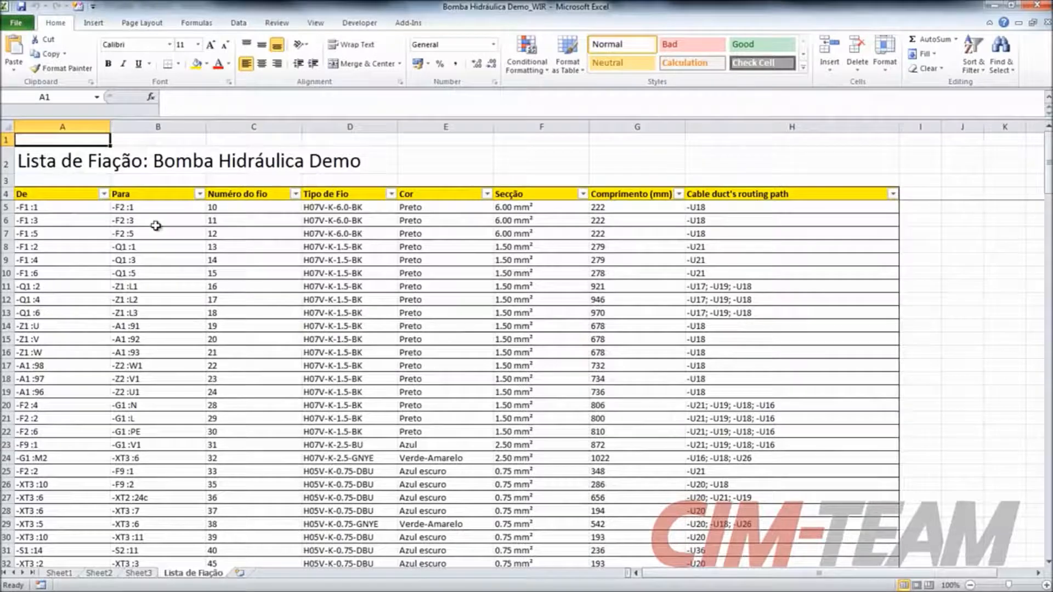
# - Examine the wiring list's wire types, colours, sections, lengths and duct paths, and the total length per wire type
pyautogui.moveTo(351, 220); pyautogui.dragTo(515, 284)
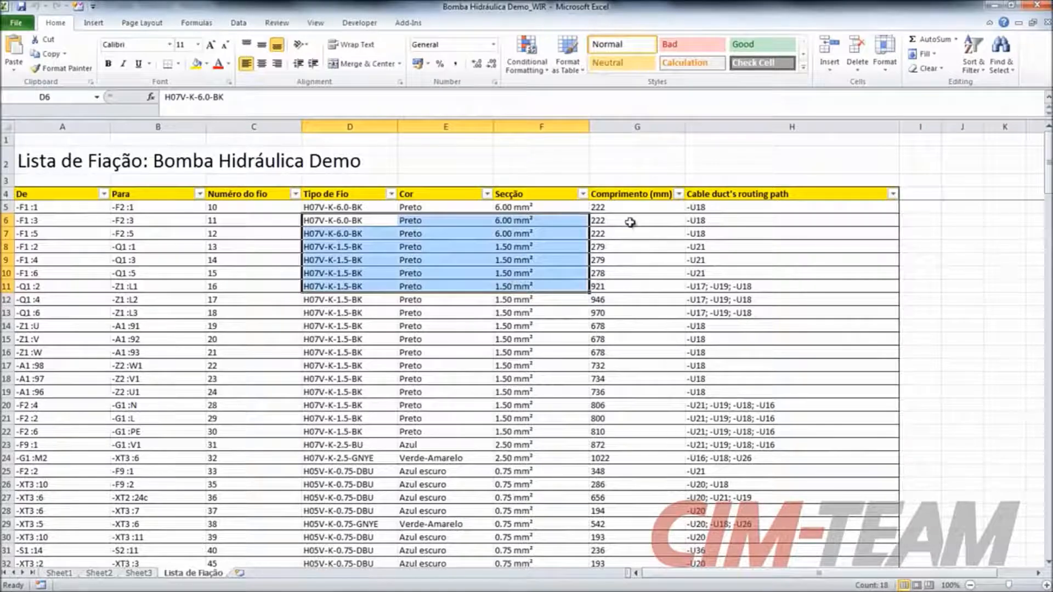
pyautogui.moveTo(630, 223); pyautogui.dragTo(635, 433)
pyautogui.scroll(-20, 435, 258)
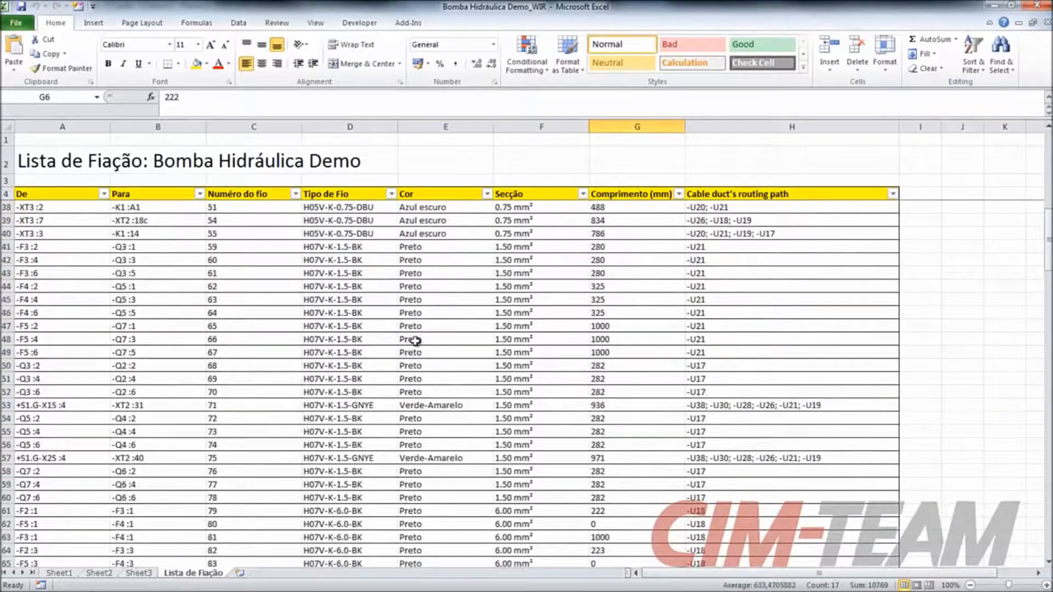
pyautogui.scroll(-20, 344, 370)
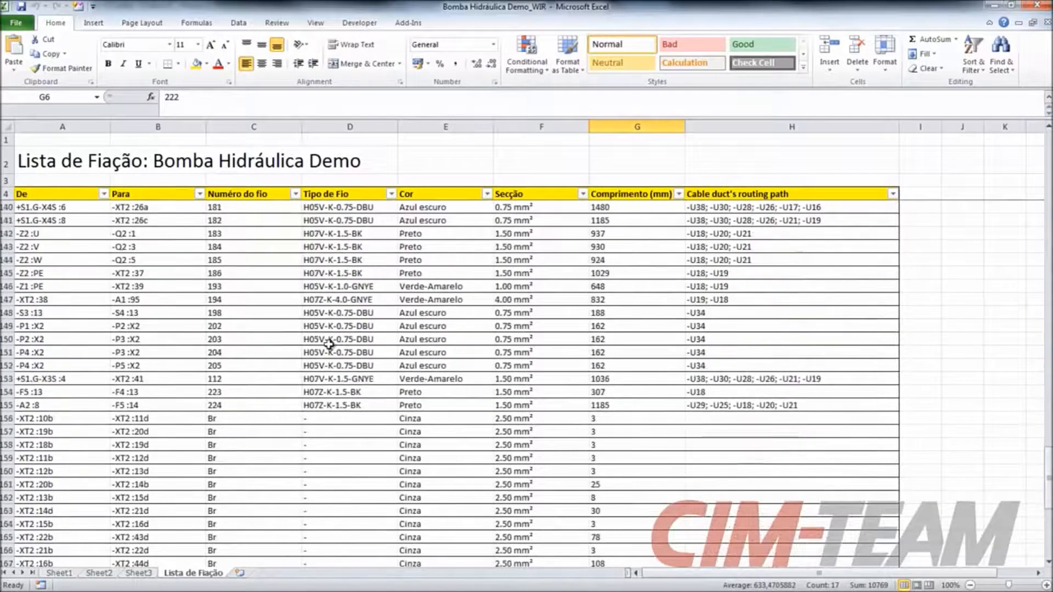
pyautogui.scroll(2, 265, 317)
pyautogui.moveTo(192, 262); pyautogui.dragTo(235, 381)
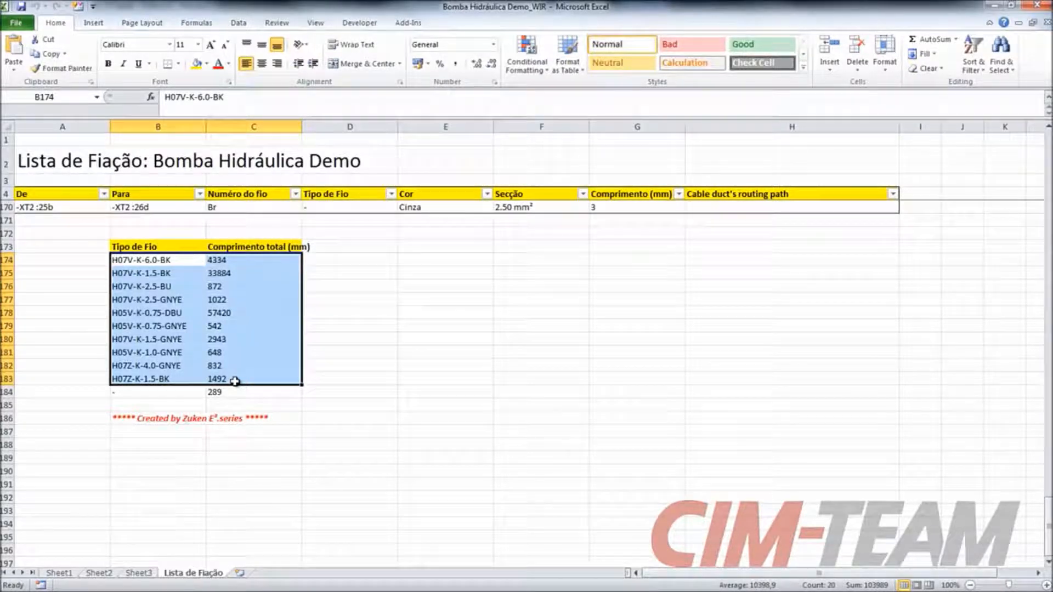
pyautogui.click(624, 375)
pyautogui.moveTo(1049, 516); pyautogui.dragTo(1049, 247)
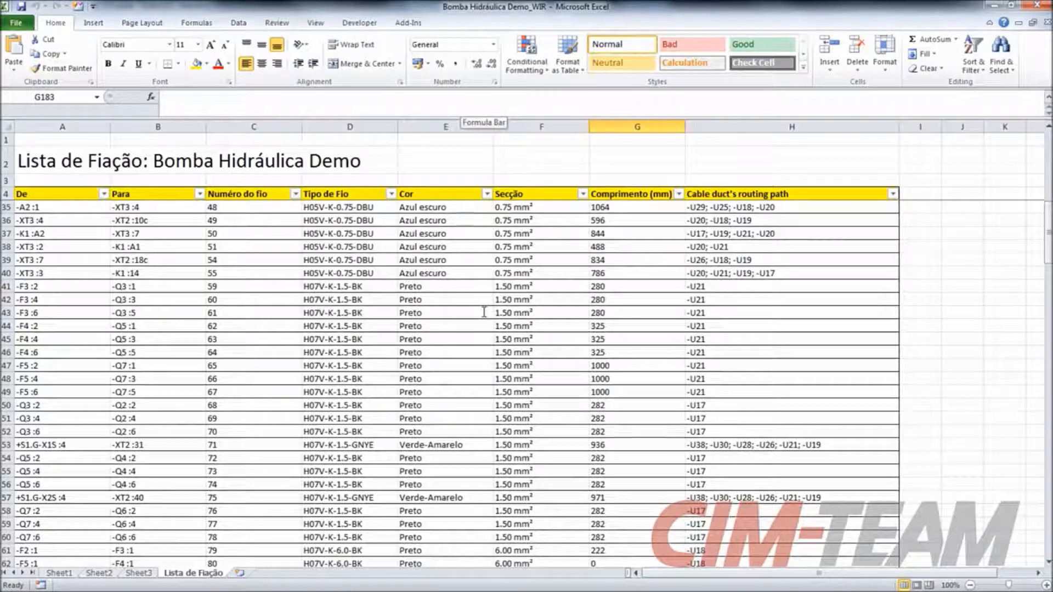
# - Switch to the browser with the CIM-TEAM website, open the E3.series tour and review the overview of its modules
pyautogui.hotkey('alt', 'Tab')
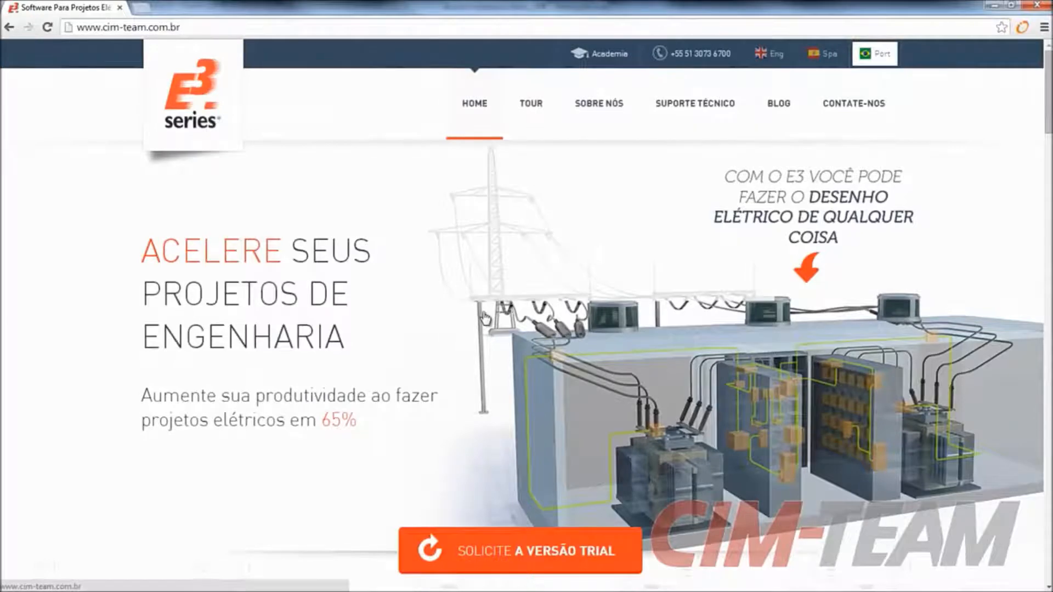
pyautogui.click(525, 108)
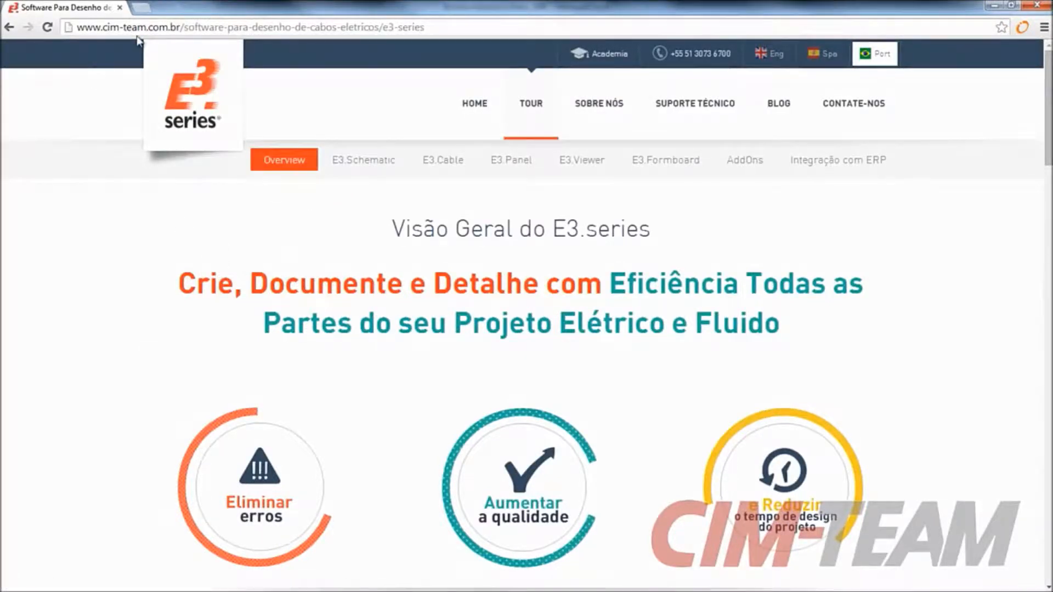
pyautogui.scroll(-6, 466, 254)
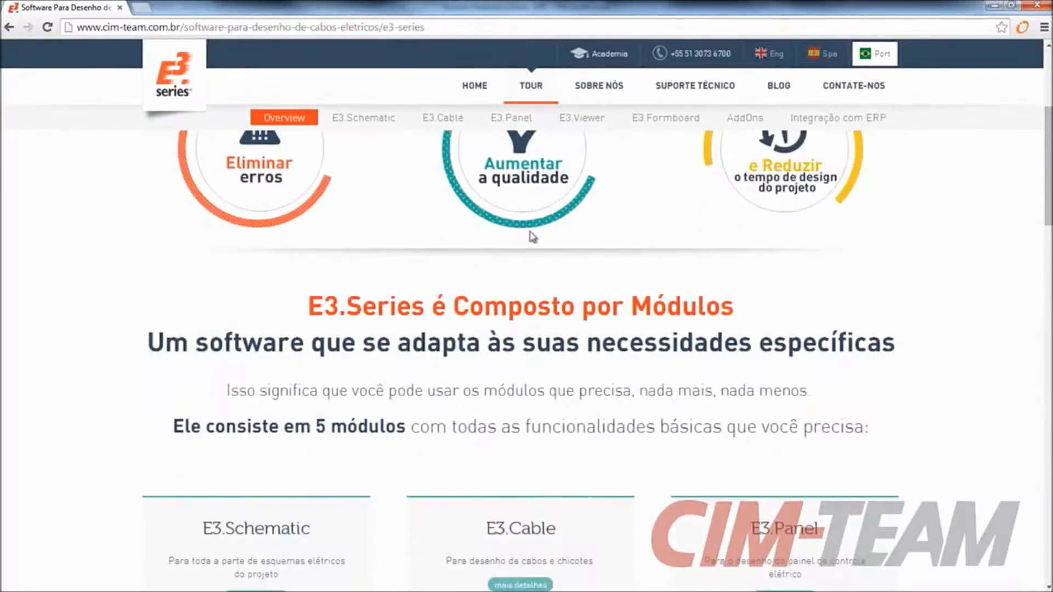
pyautogui.scroll(-2, 530, 235)
pyautogui.scroll(-4, 439, 307)
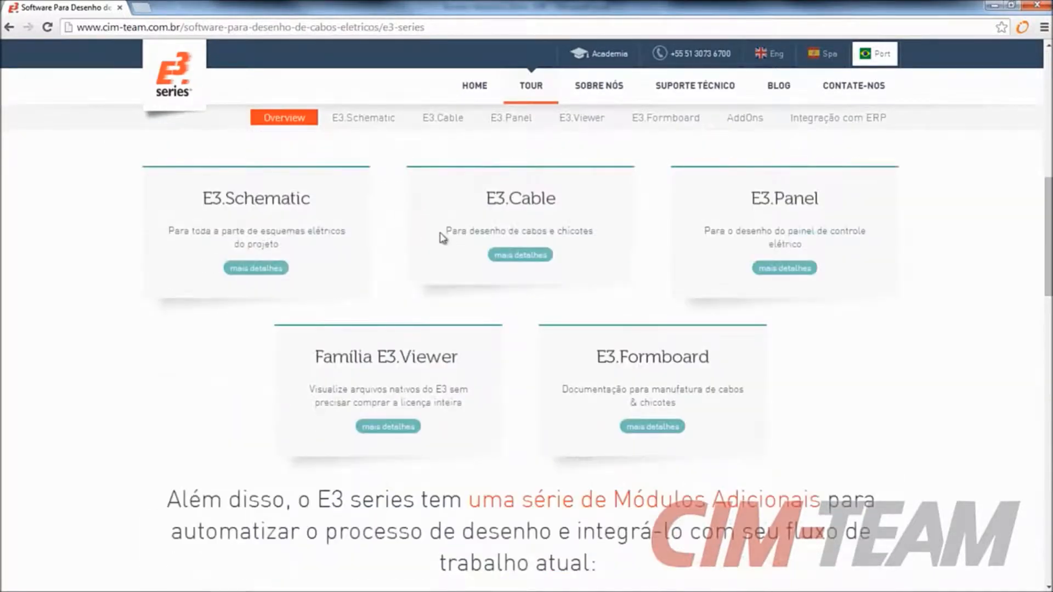
# - Open the E3.Cable module's details page and look through its features and free trial offer
pyautogui.click(522, 258)
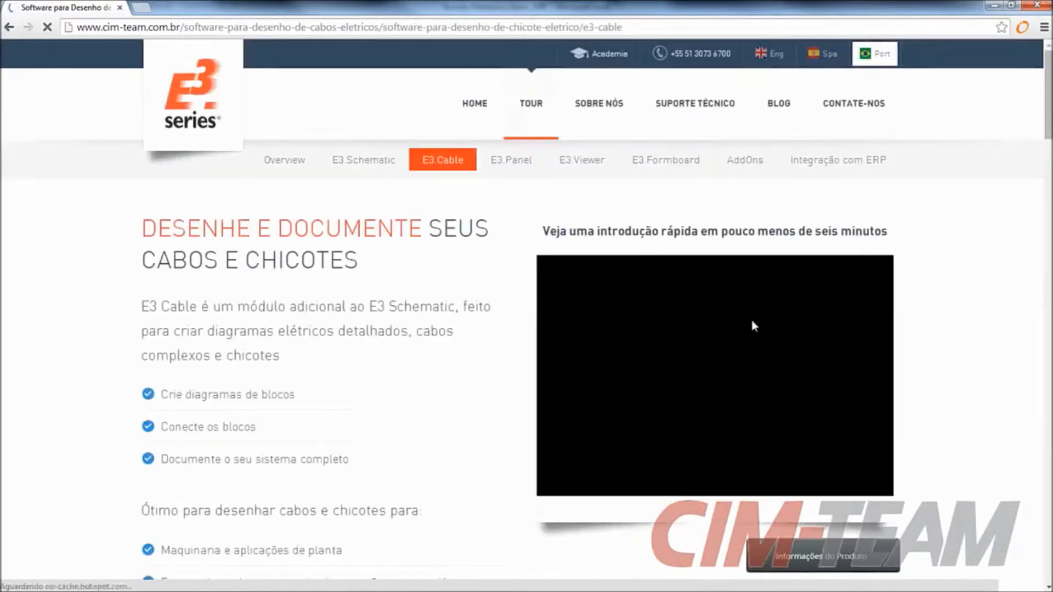
pyautogui.scroll(-1, 377, 257)
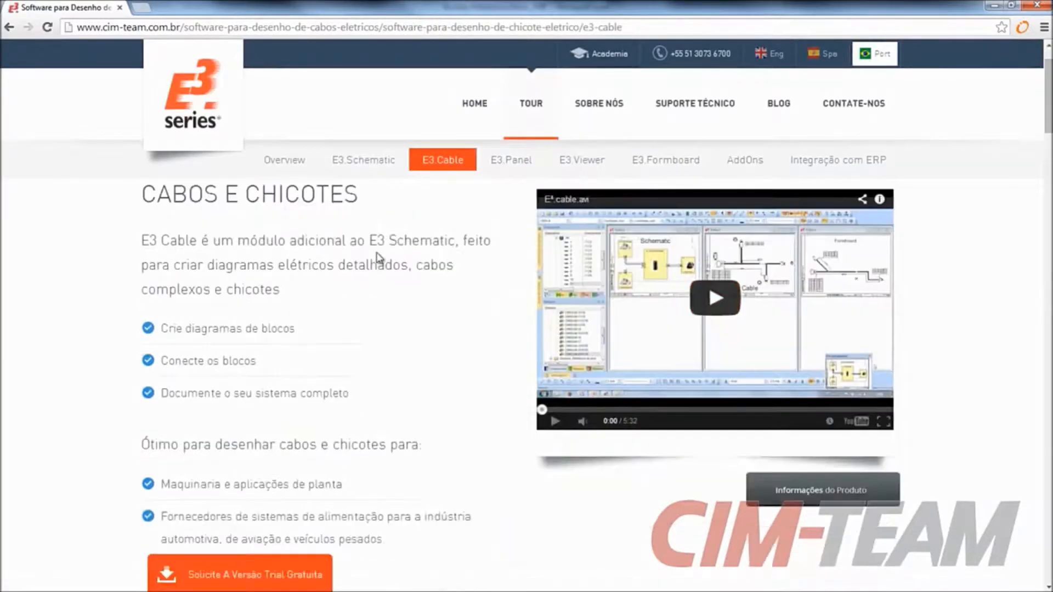
pyautogui.scroll(-5, 378, 257)
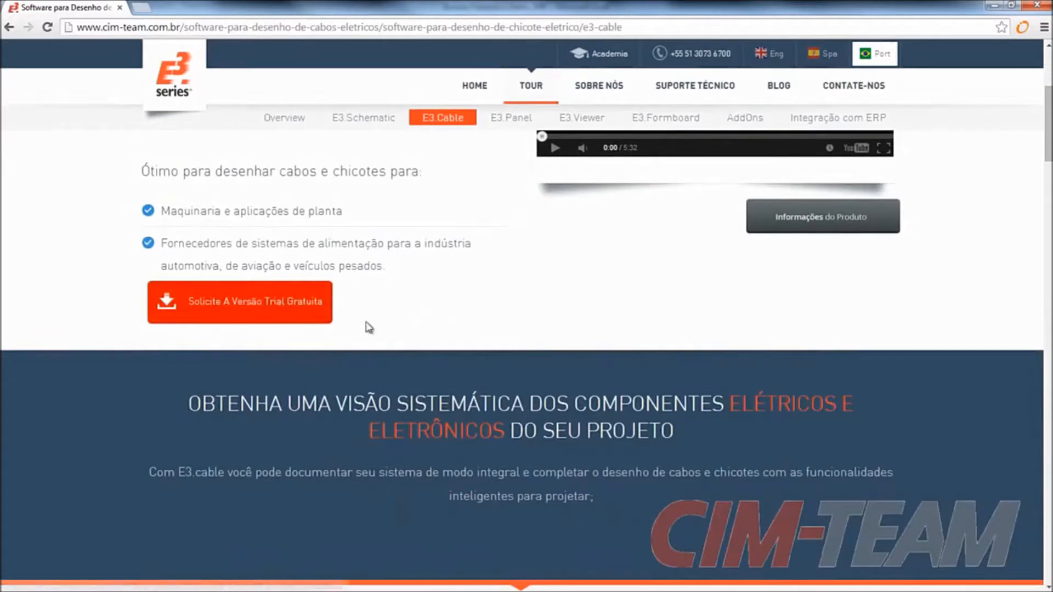